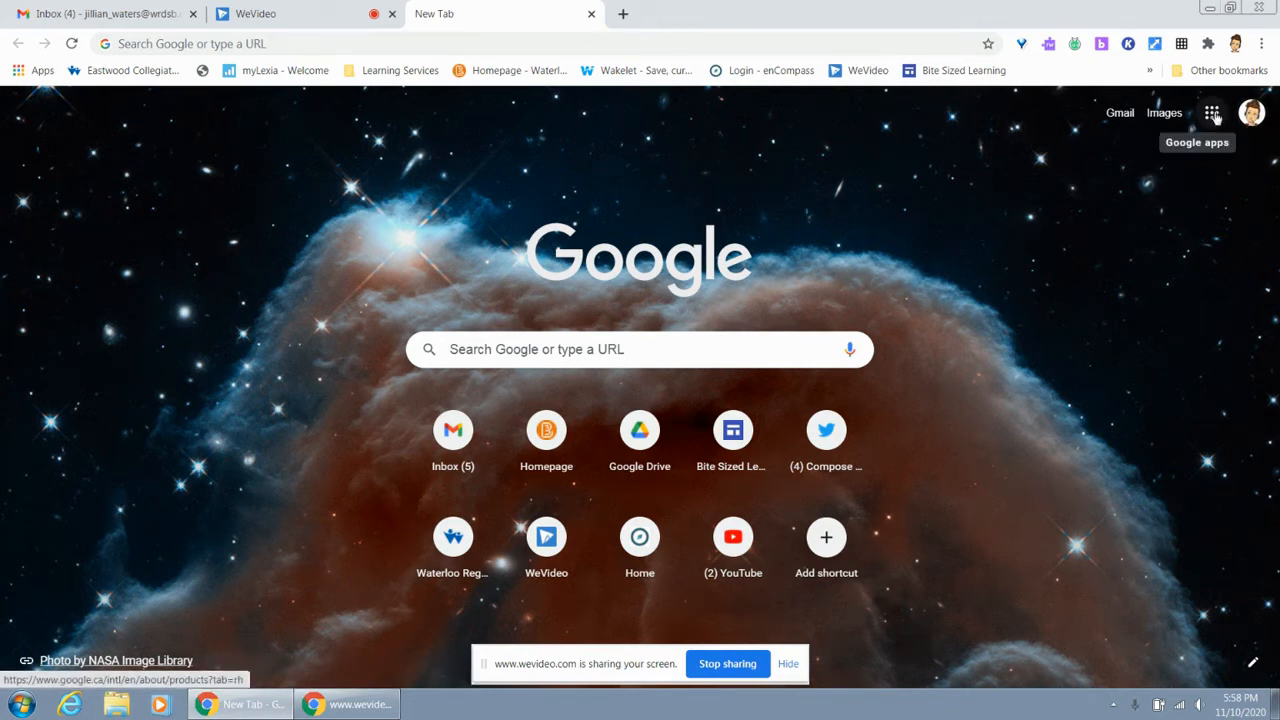
# Open Google Sites from the new browser tab
pyautogui.click(1212, 114)
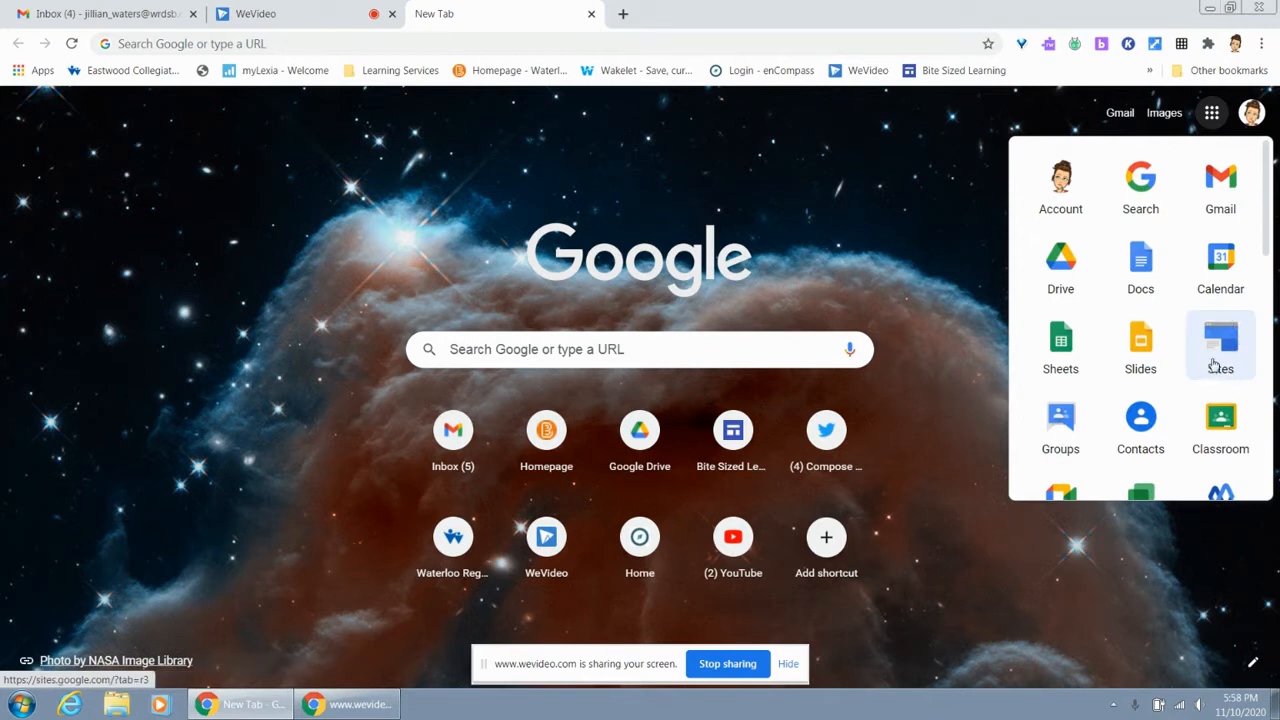
pyautogui.click(1214, 366)
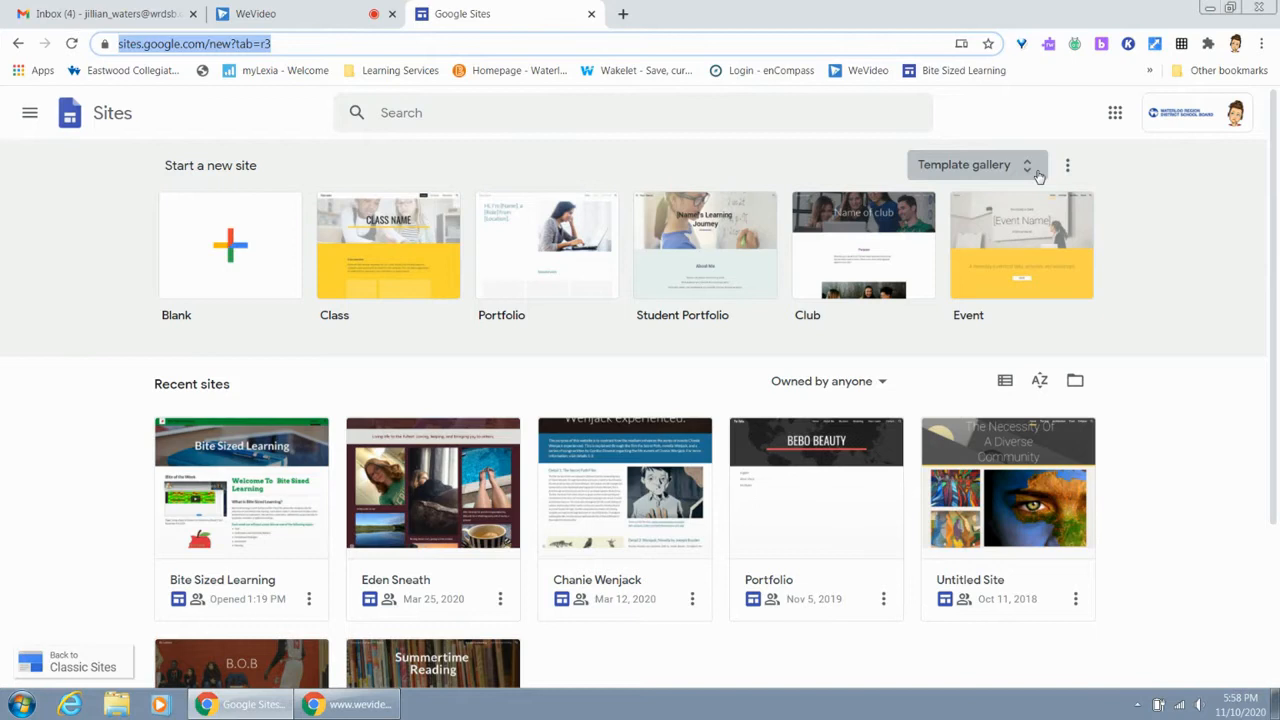
pyautogui.hotkey('ctrl', '+')
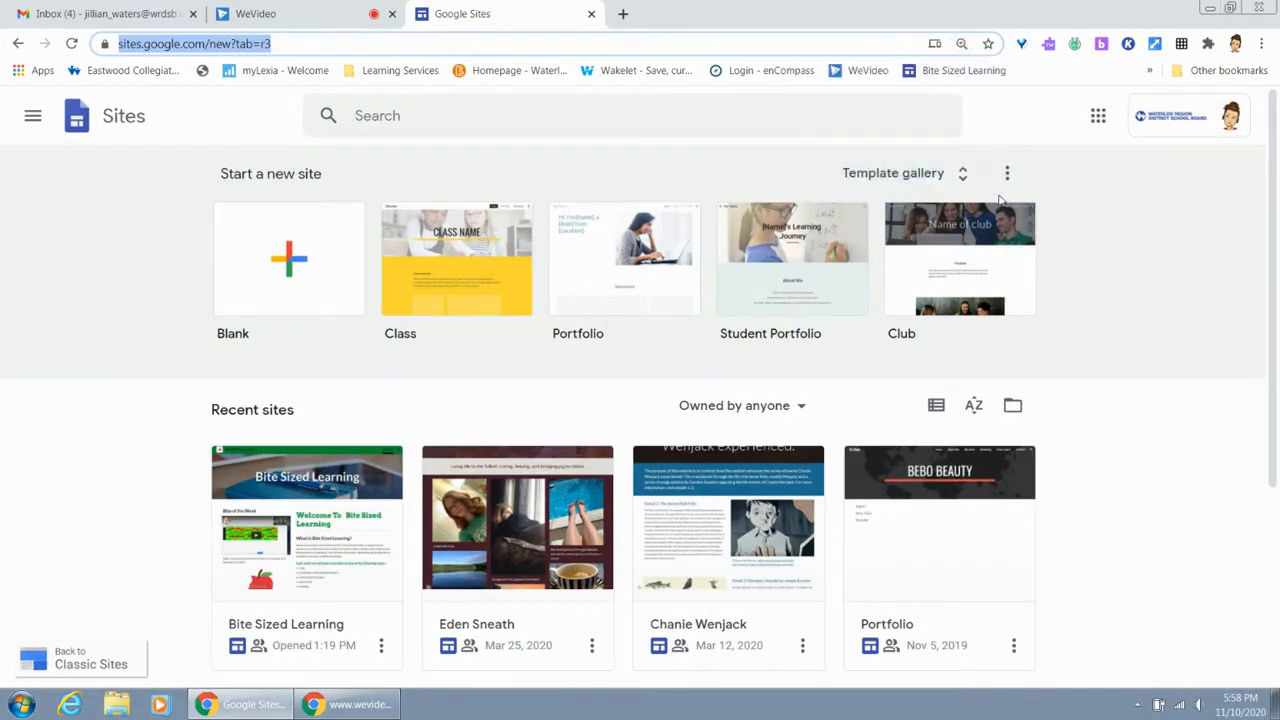
pyautogui.hotkey('ctrl', '-')
pyautogui.hotkey('ctrl', '-')
pyautogui.hotkey('ctrl', '-')
pyautogui.hotkey('ctrl', '-')
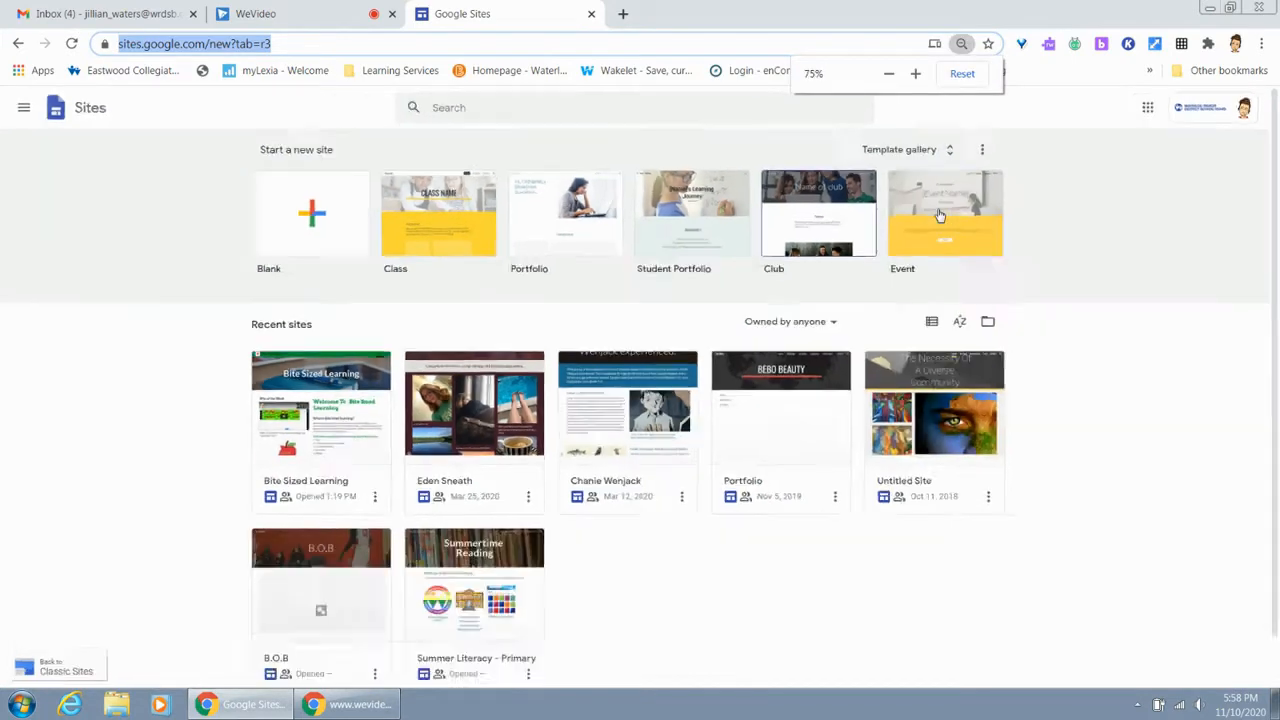
pyautogui.hotkey('ctrl', '+')
pyautogui.hotkey('ctrl', '+')
pyautogui.hotkey('ctrl', '+')
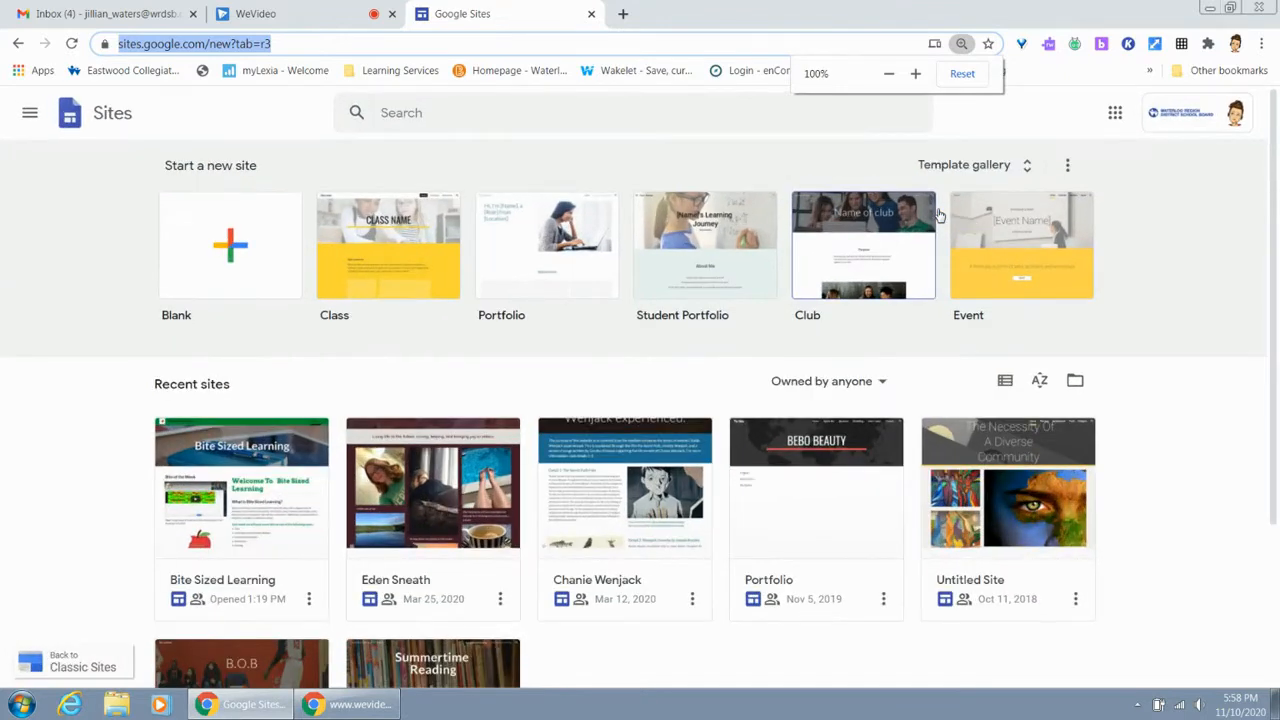
# Browse the full template gallery and create a new site from the Blank template
pyautogui.click(1028, 170)
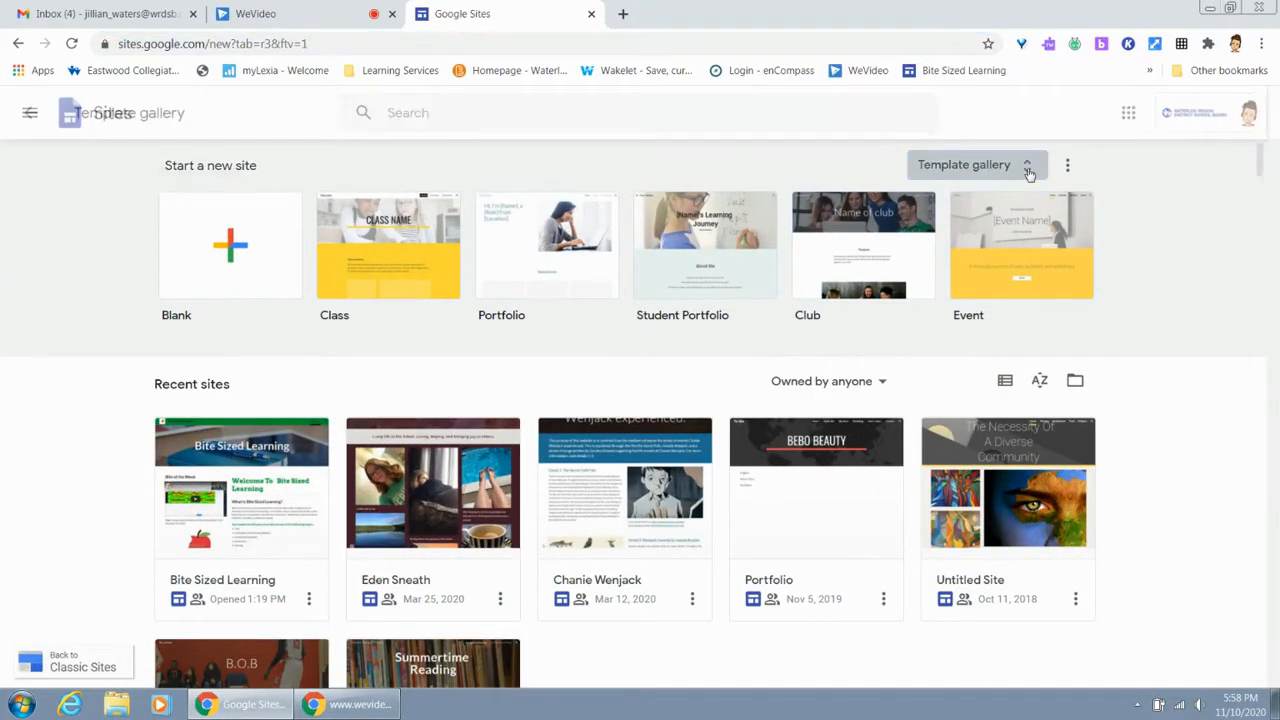
pyautogui.scroll(-4, 957, 370)
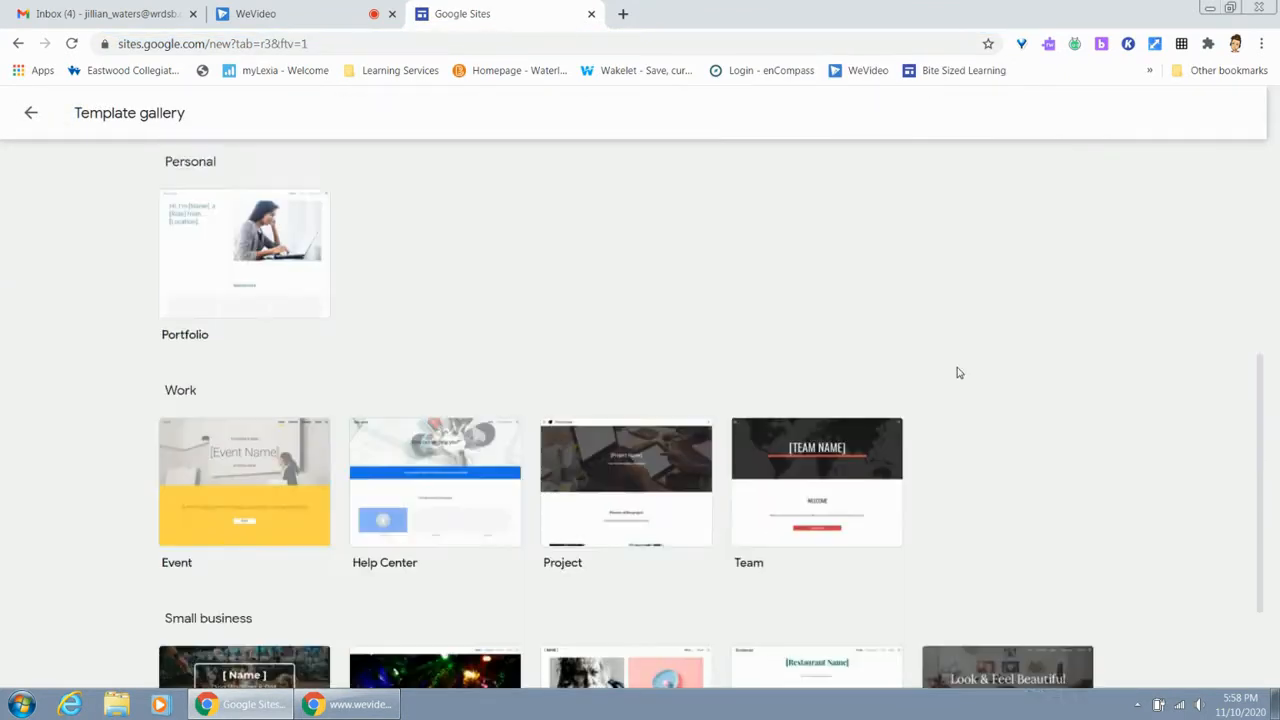
pyautogui.scroll(-2, 957, 372)
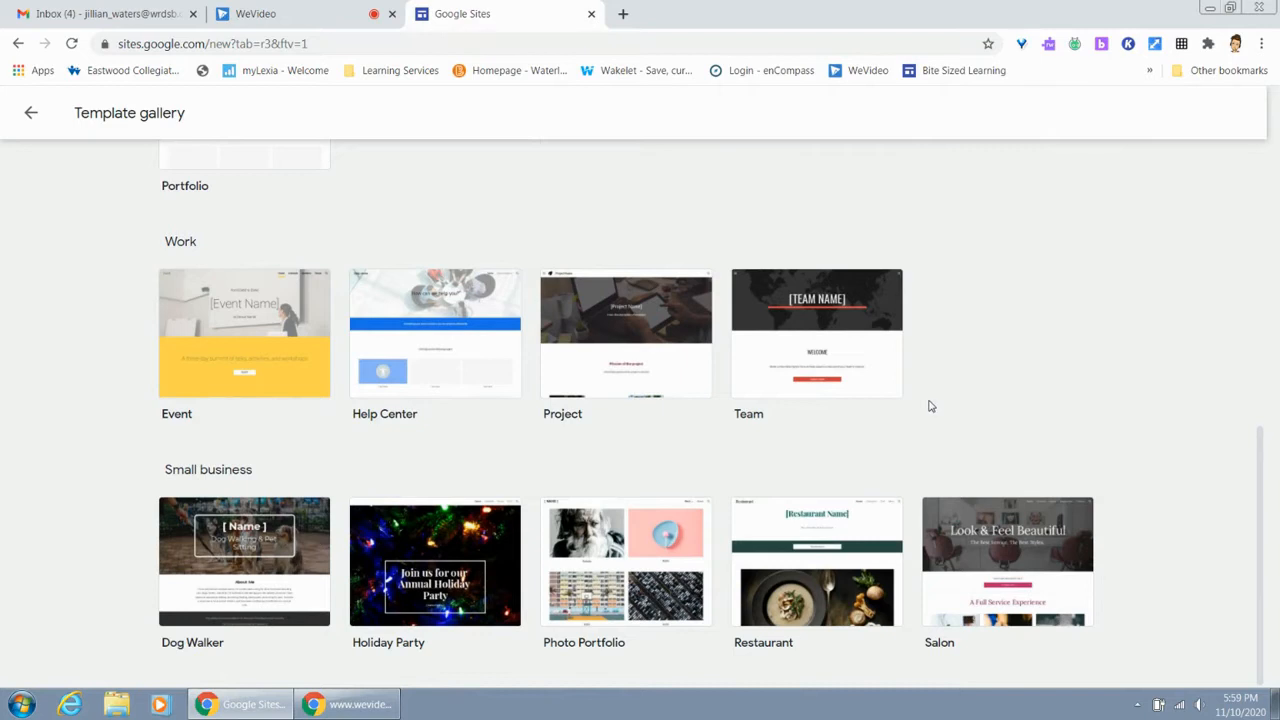
pyautogui.scroll(2, 930, 406)
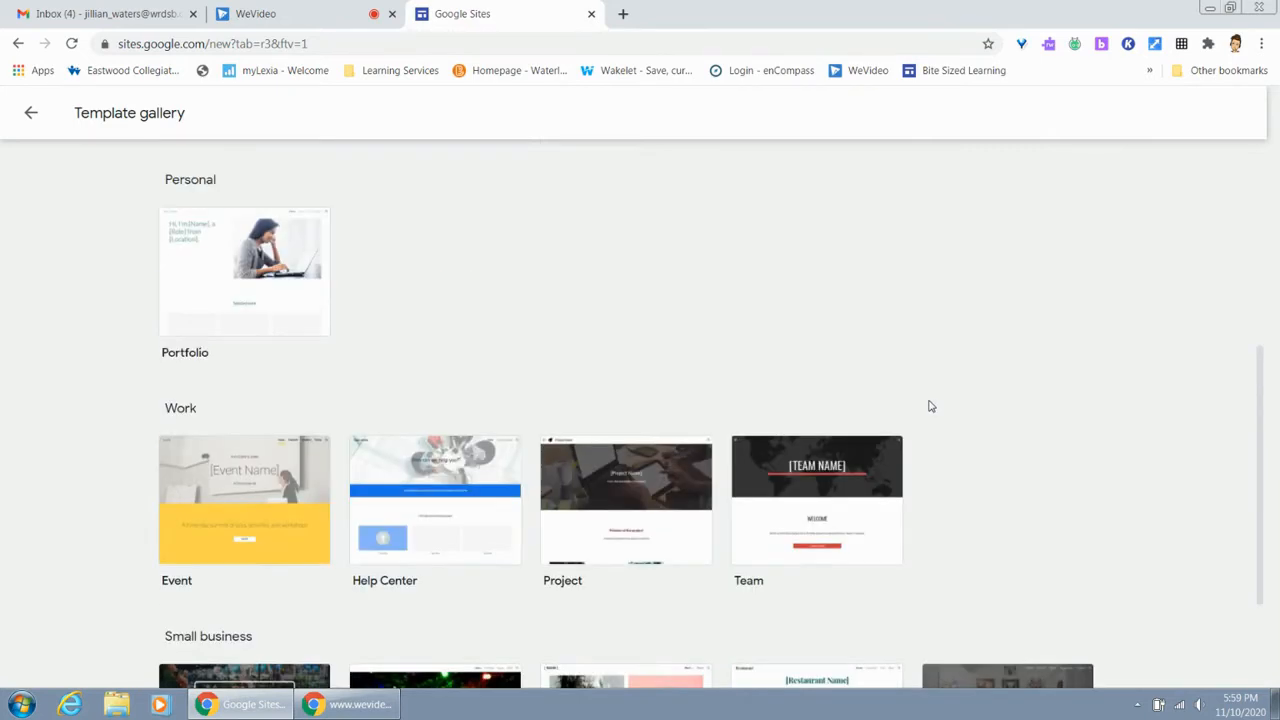
pyautogui.scroll(5, 930, 406)
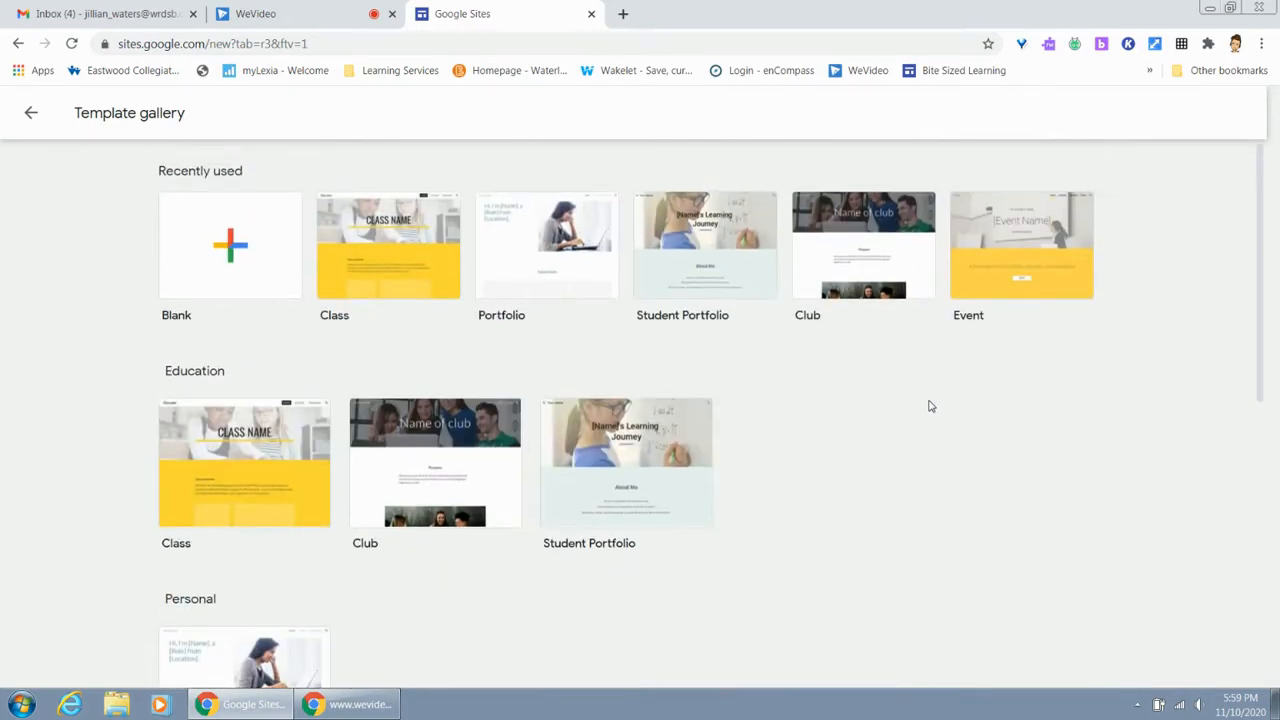
pyautogui.click(261, 280)
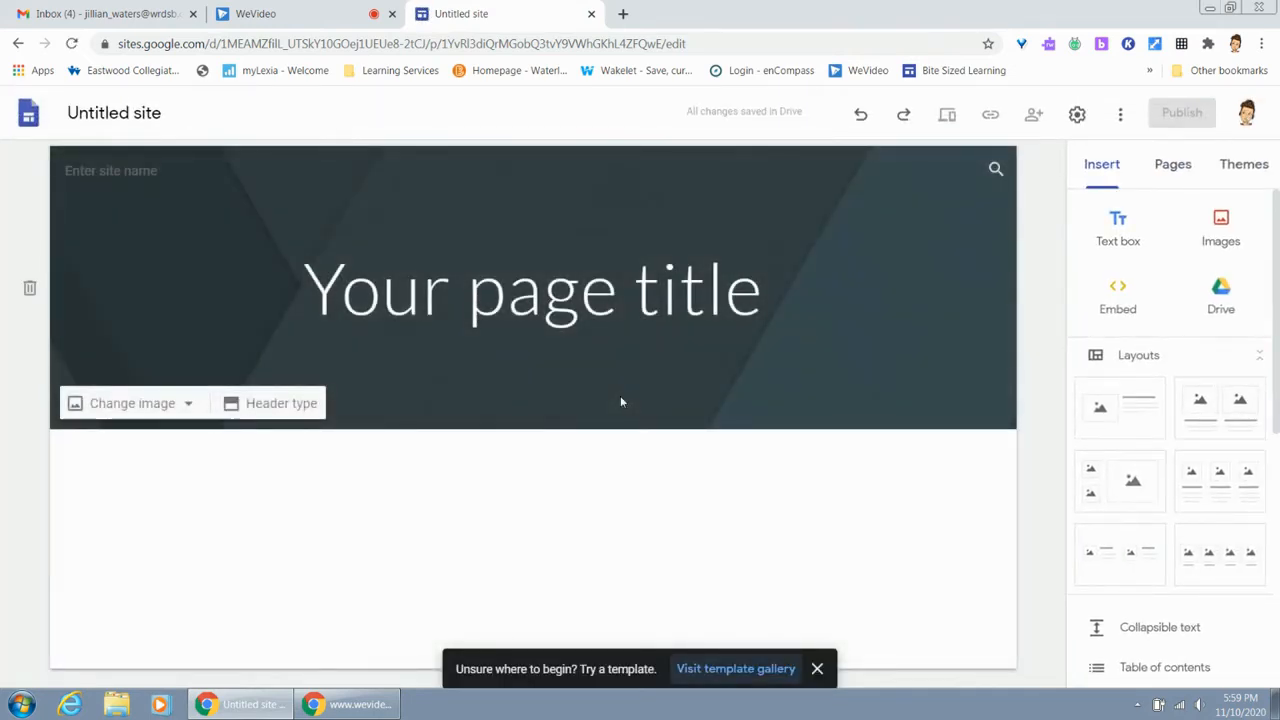
# Rename the untitled site with the owner's first name in possessive form followed by "Demo"
pyautogui.click(160, 116)
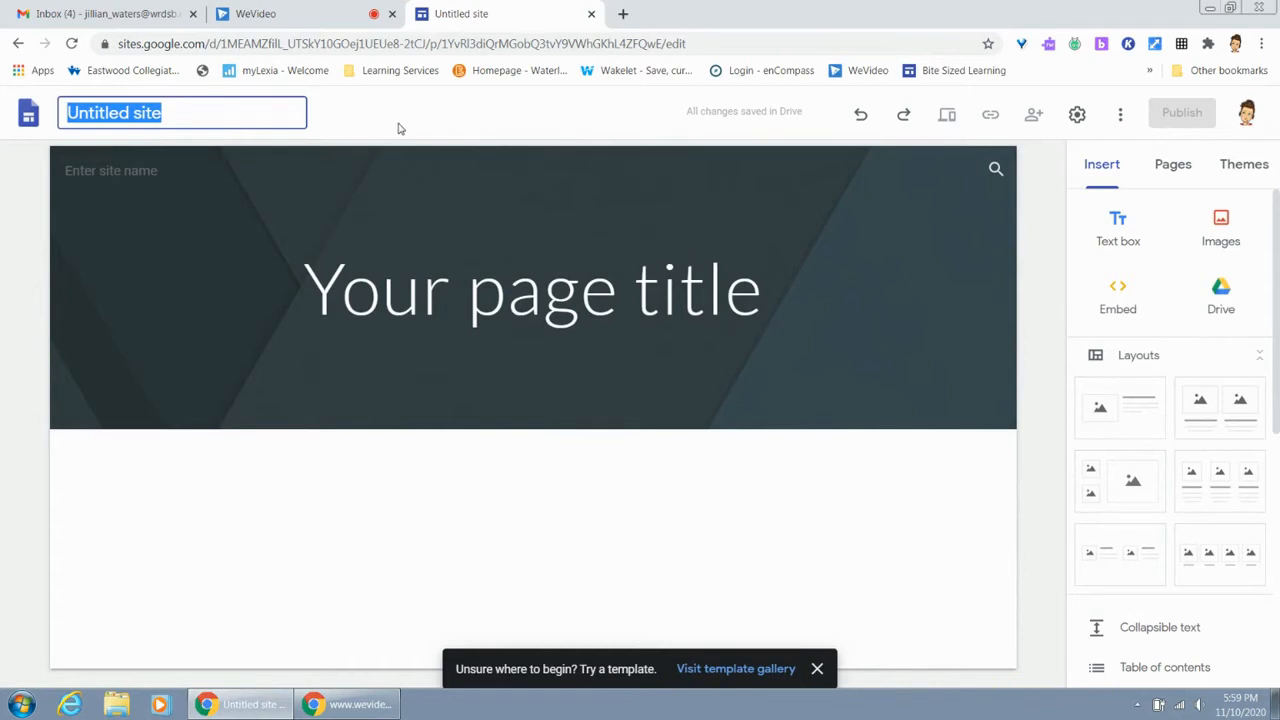
pyautogui.write("Jill's ")
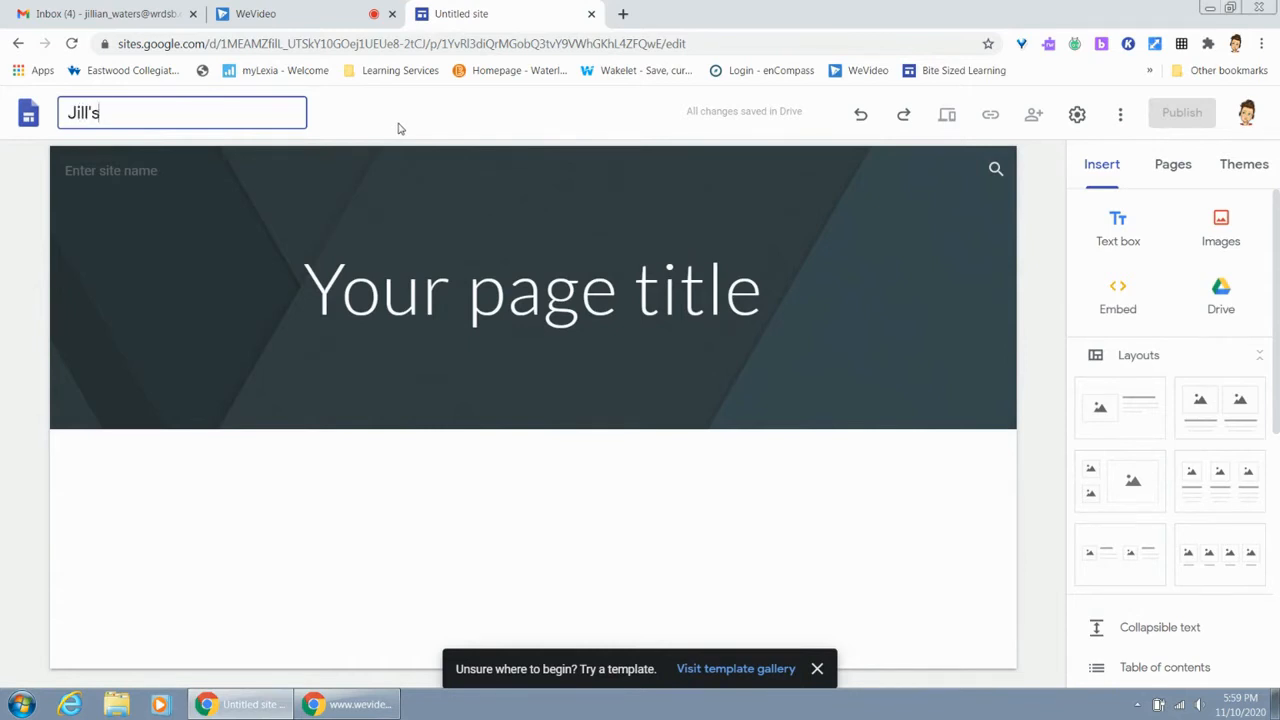
pyautogui.write('Demo')
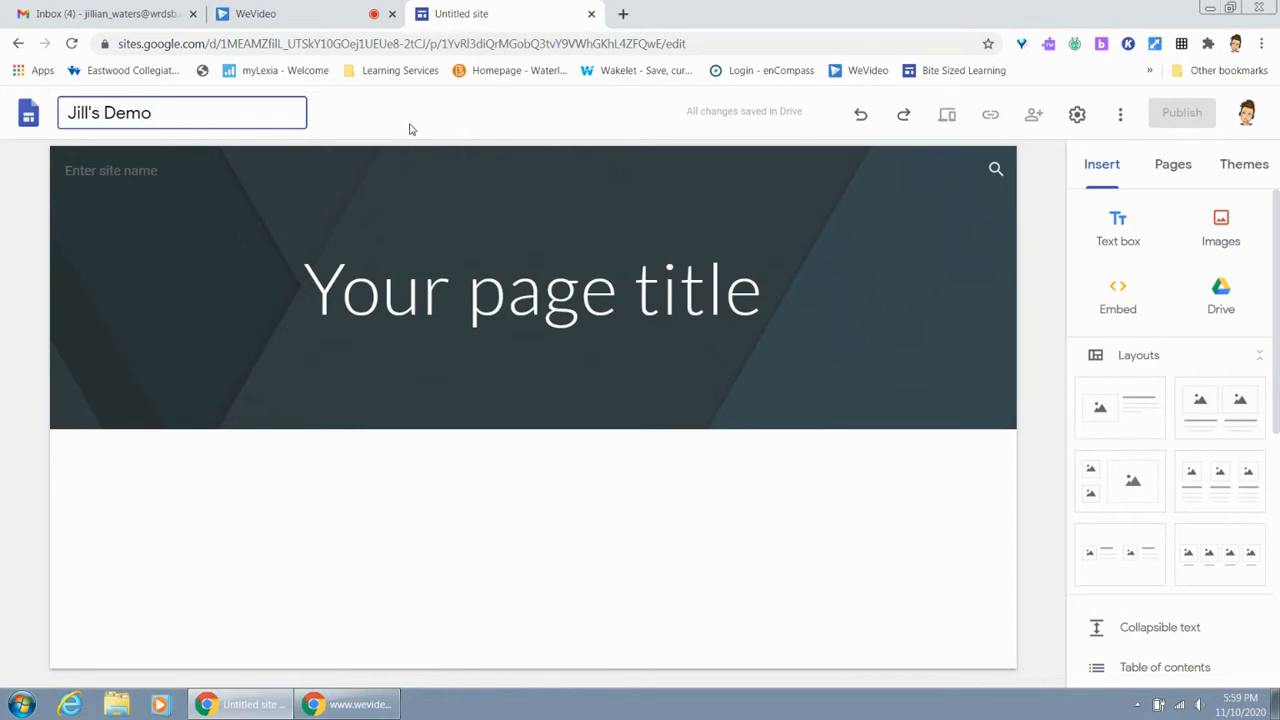
pyautogui.click(252, 522)
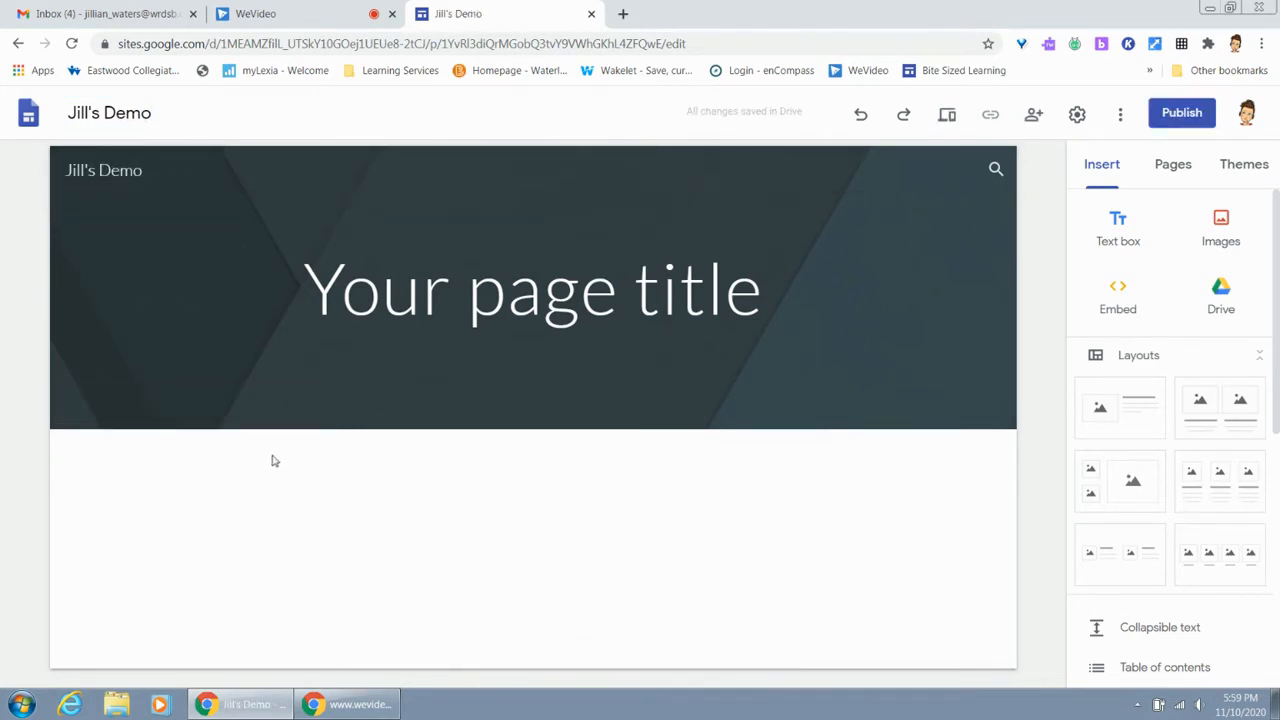
# Replace the placeholder page title in the header with "First Page"
pyautogui.moveTo(142, 174)
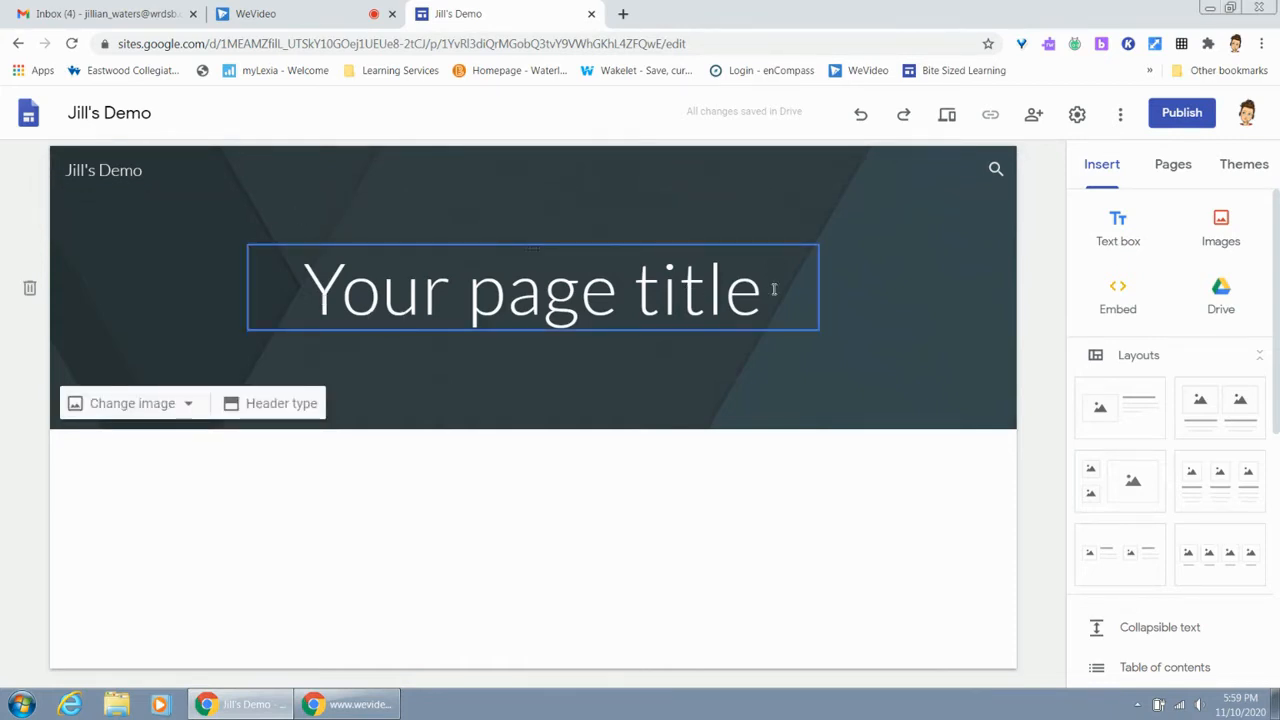
pyautogui.moveTo(776, 296); pyautogui.dragTo(287, 302)
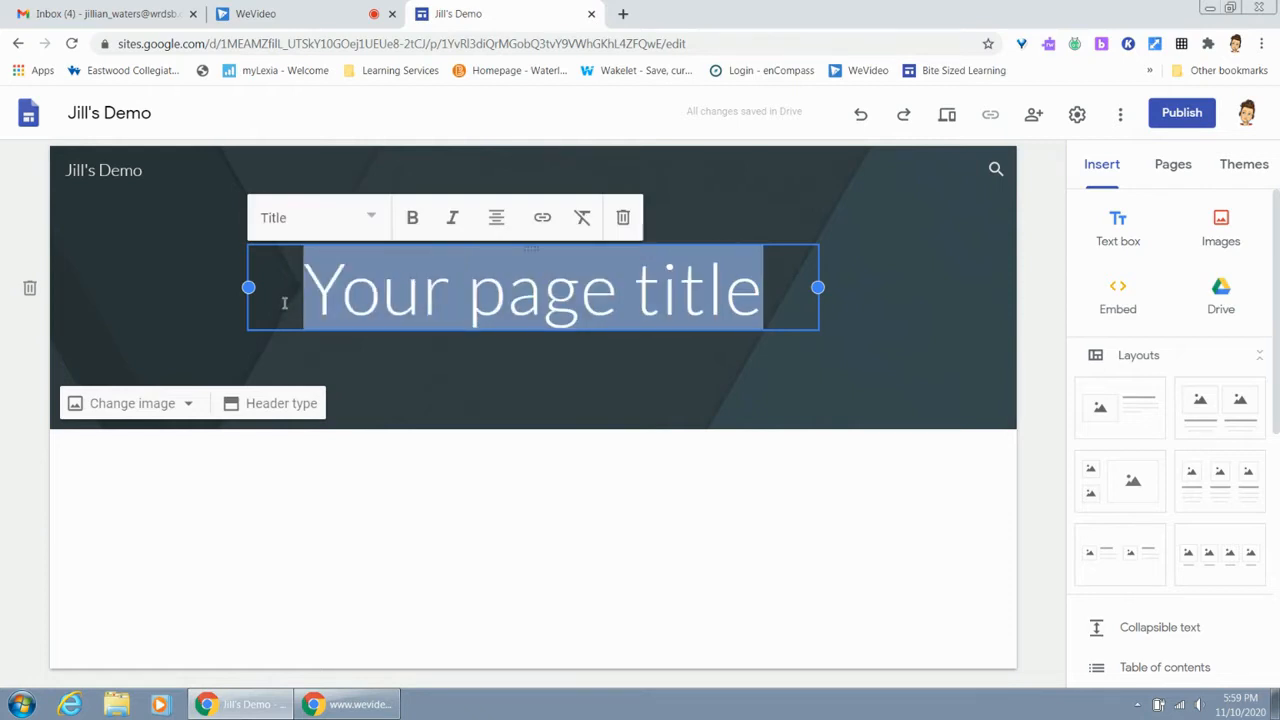
pyautogui.write('First Page')
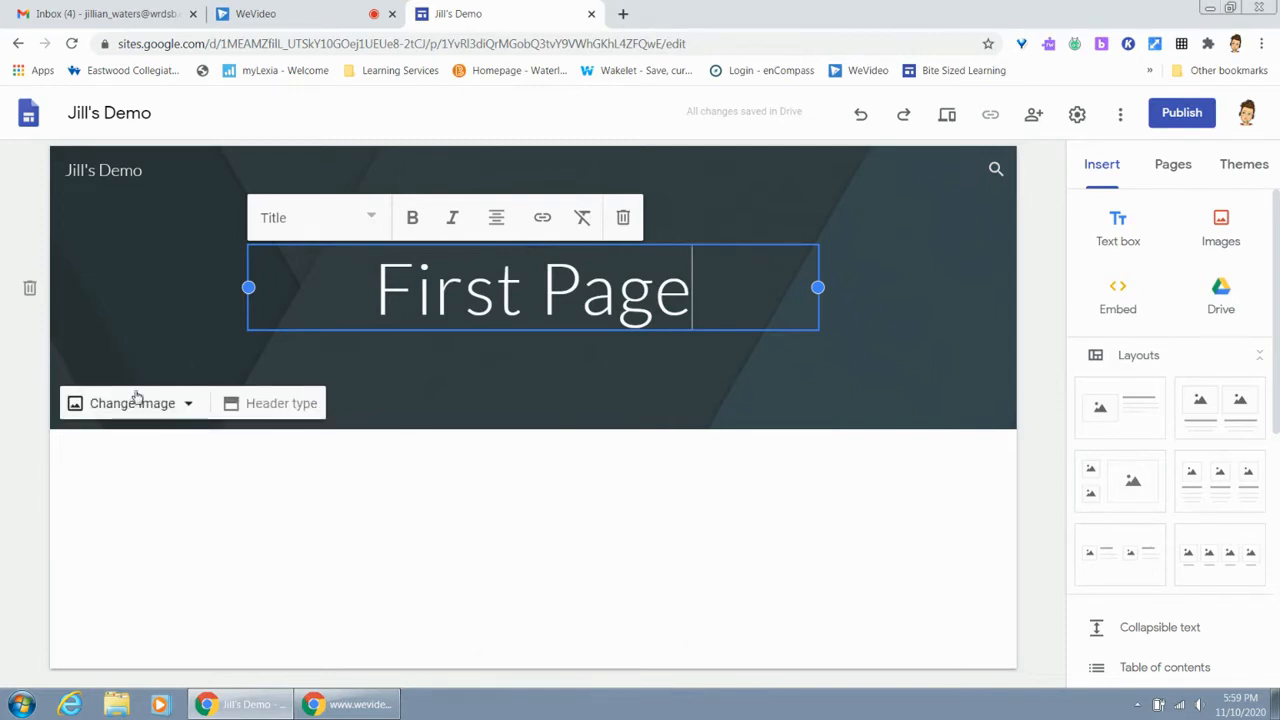
# Change the header image to the gallery photo of a dark icy lake with mountains
pyautogui.click(250, 407)
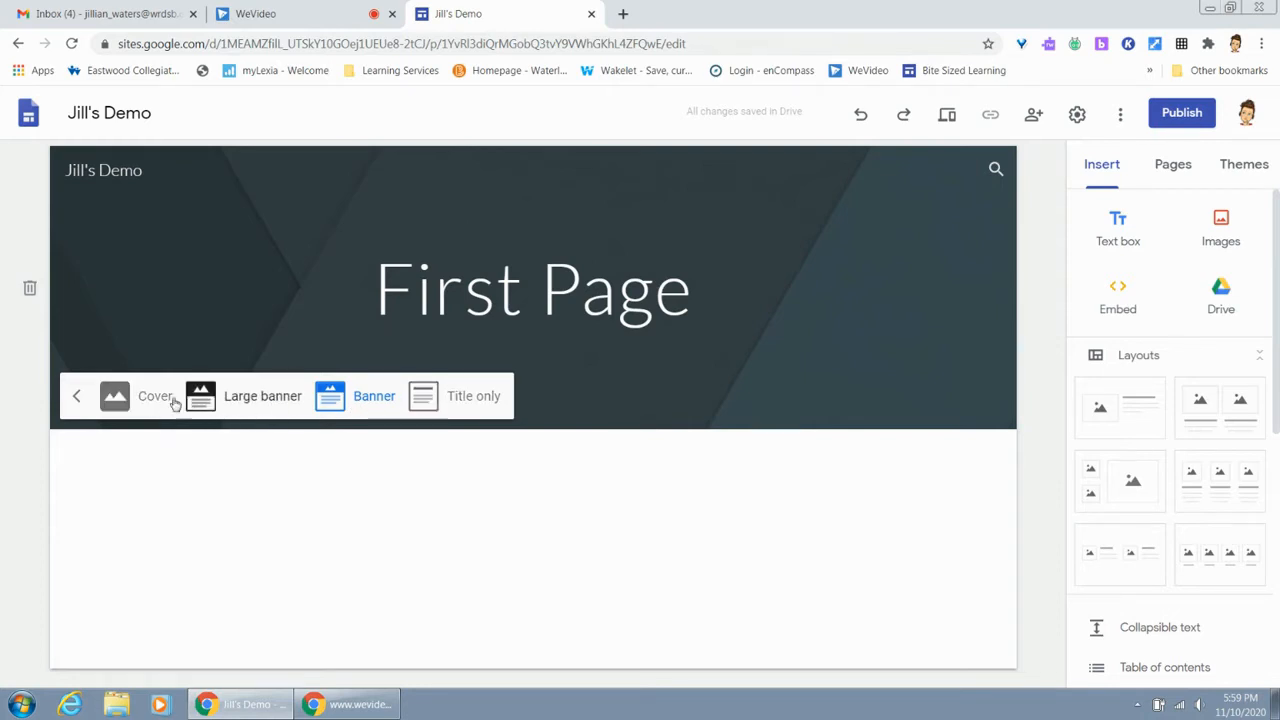
pyautogui.click(77, 397)
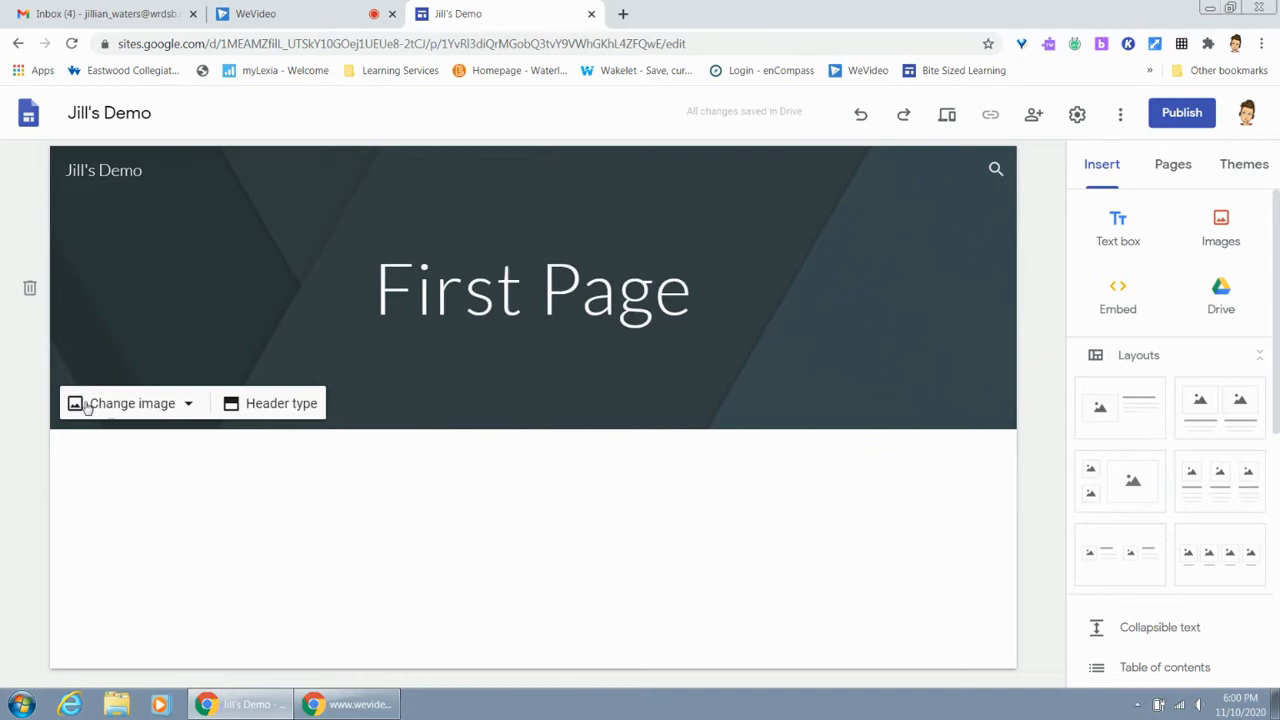
pyautogui.click(155, 408)
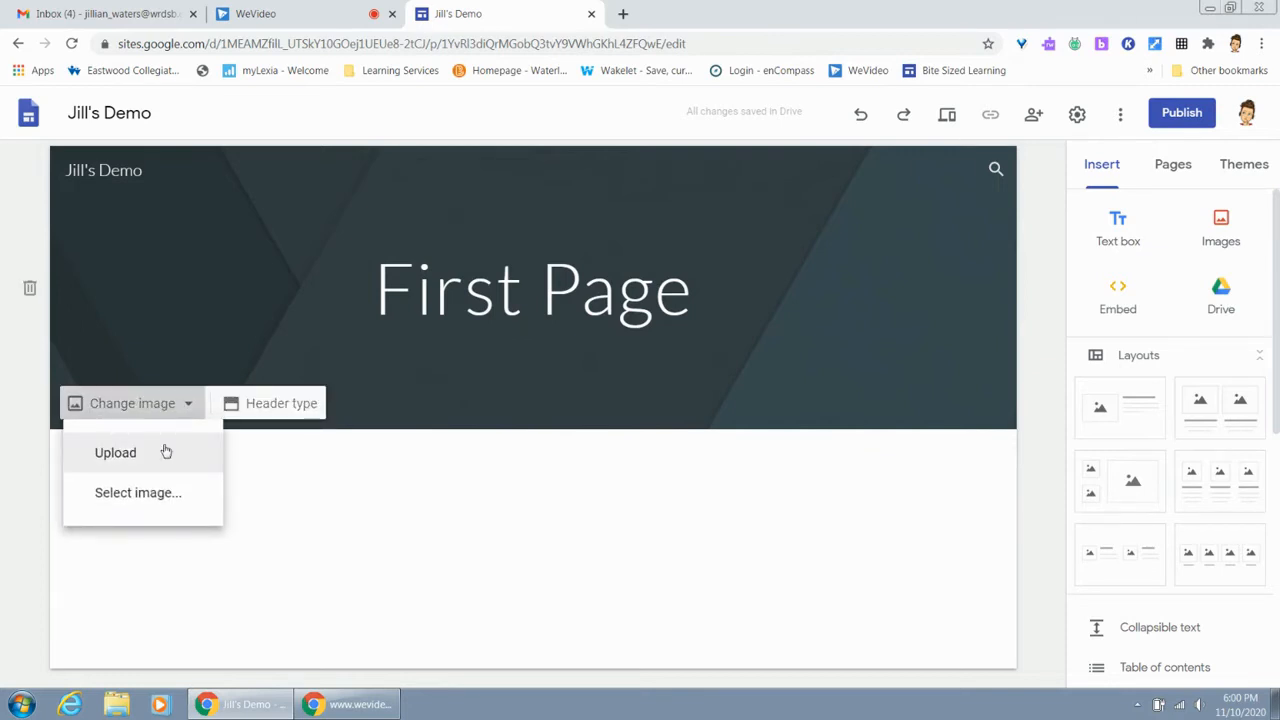
pyautogui.click(137, 493)
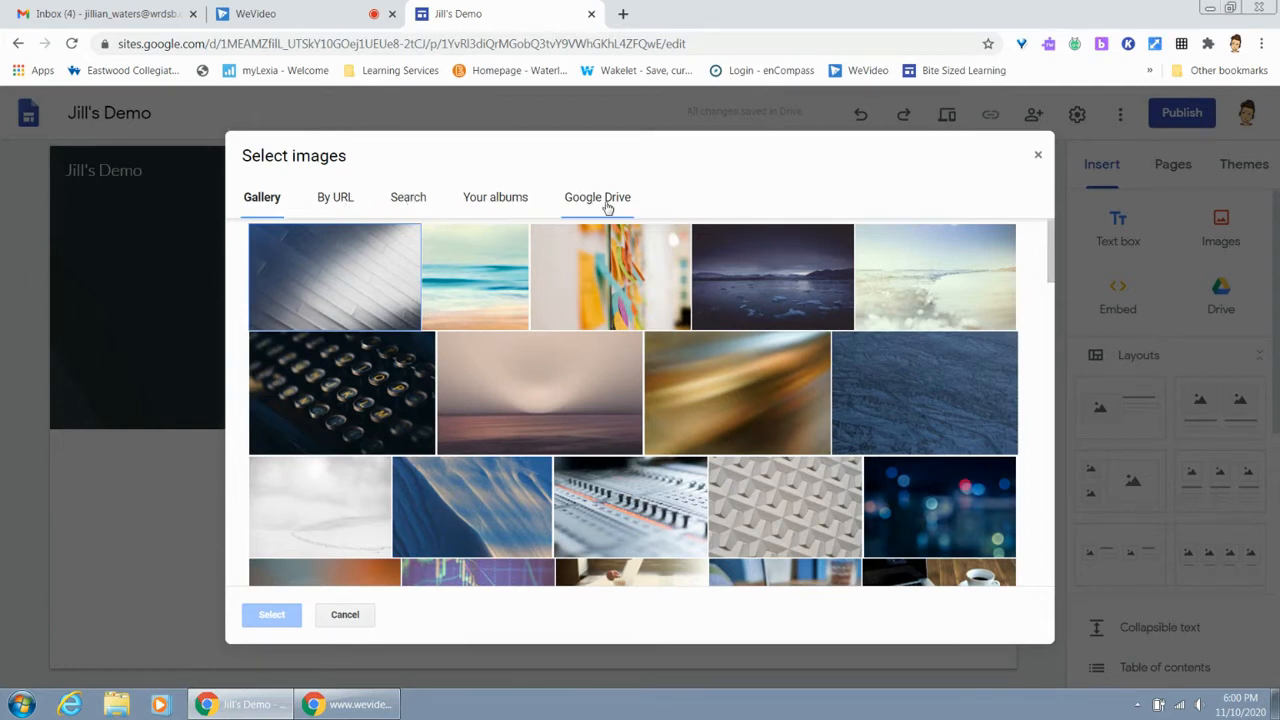
pyautogui.scroll(-2, 813, 367)
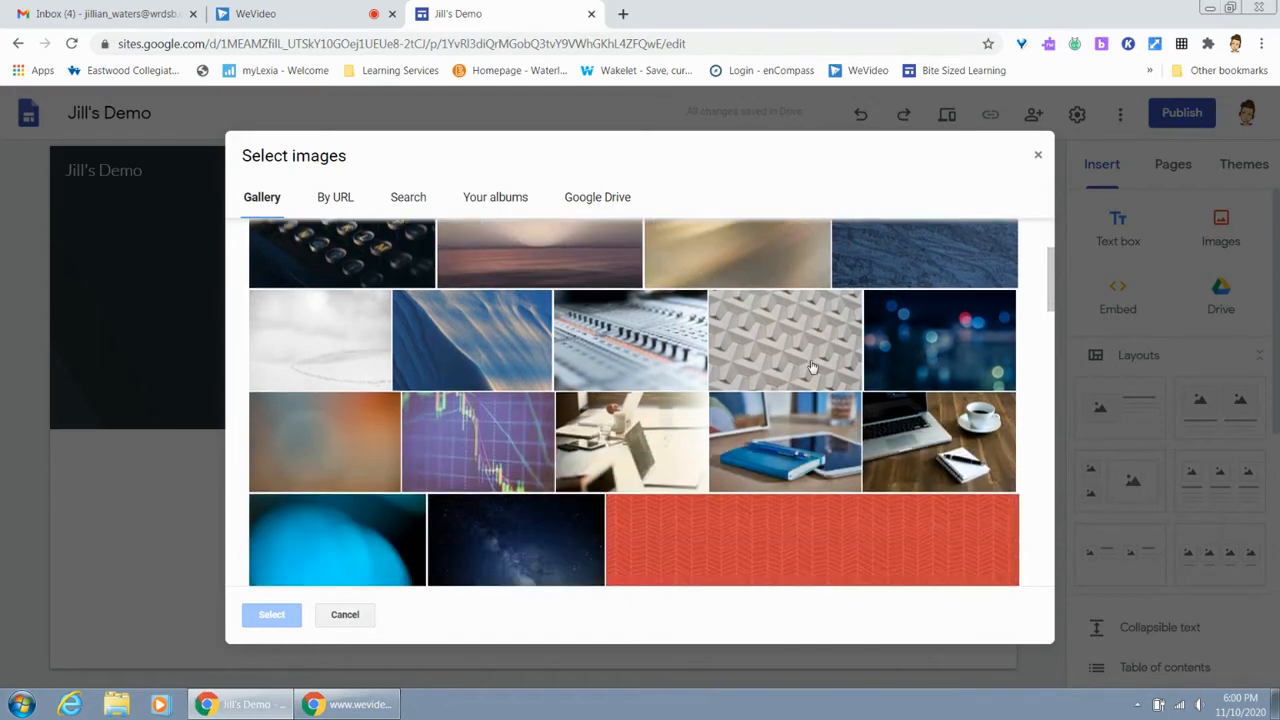
pyautogui.scroll(-10, 813, 367)
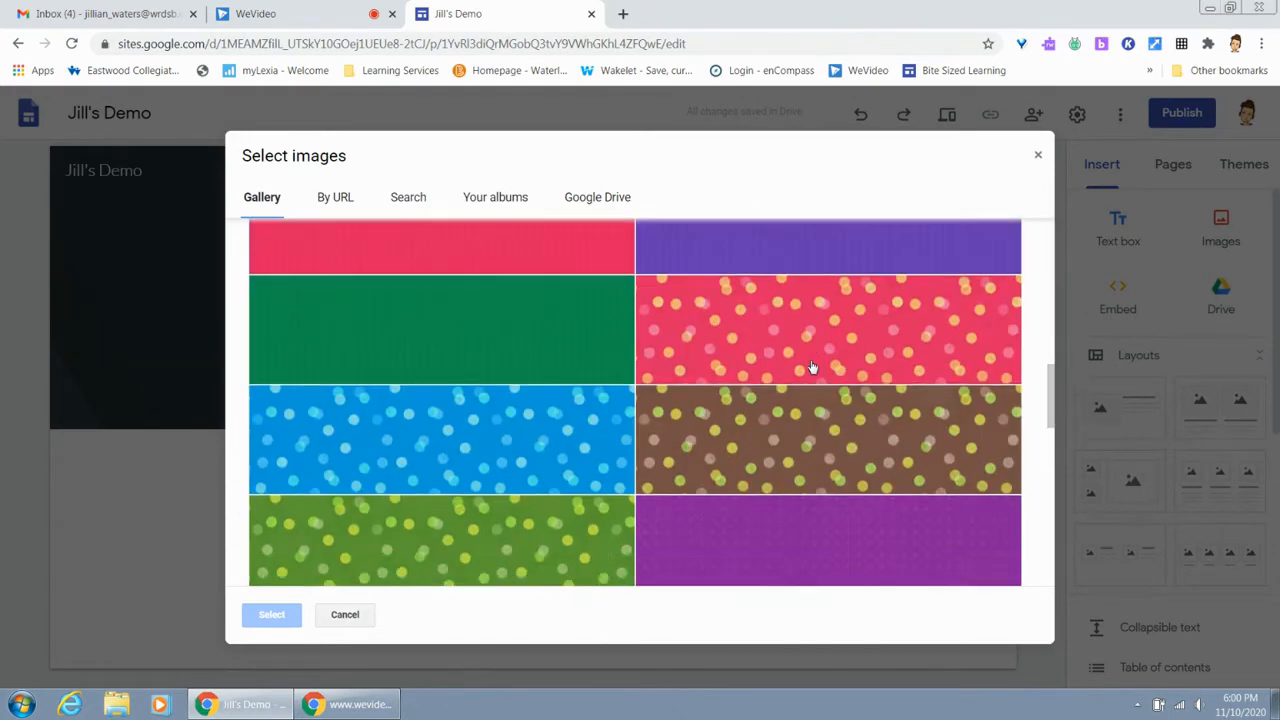
pyautogui.scroll(-3, 813, 367)
pyautogui.scroll(10, 813, 367)
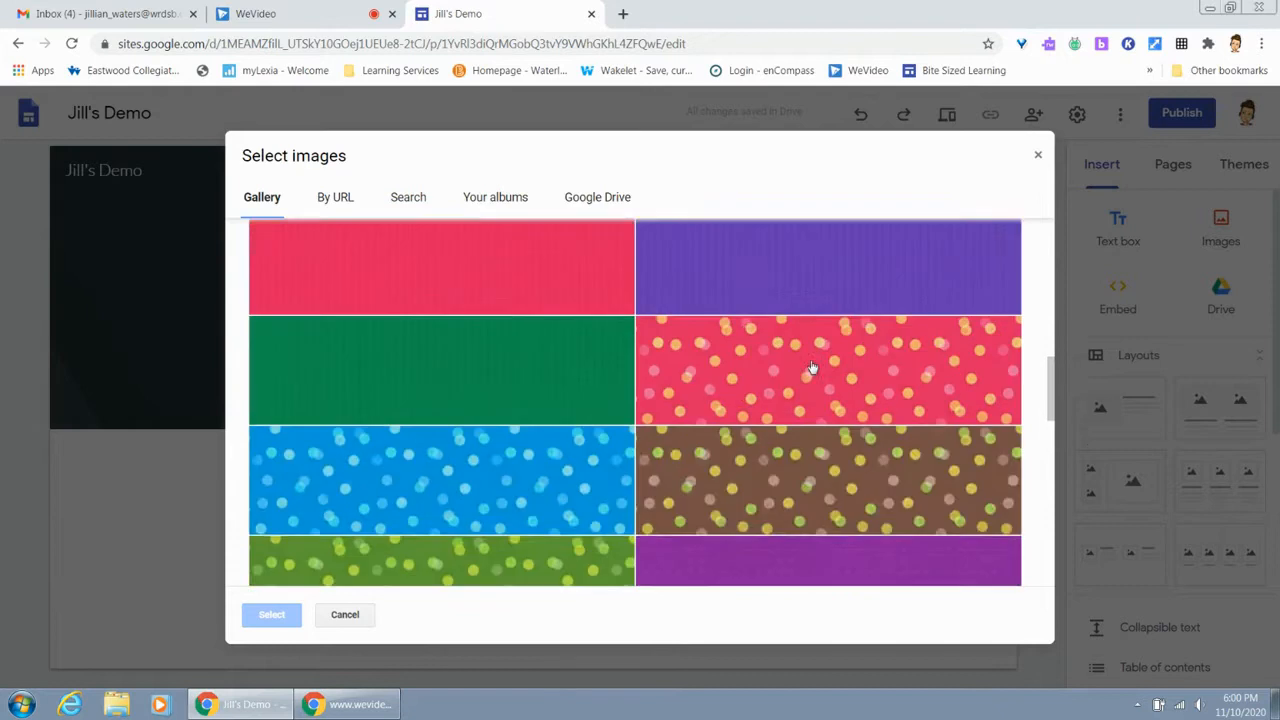
pyautogui.scroll(10, 813, 367)
pyautogui.scroll(3, 813, 367)
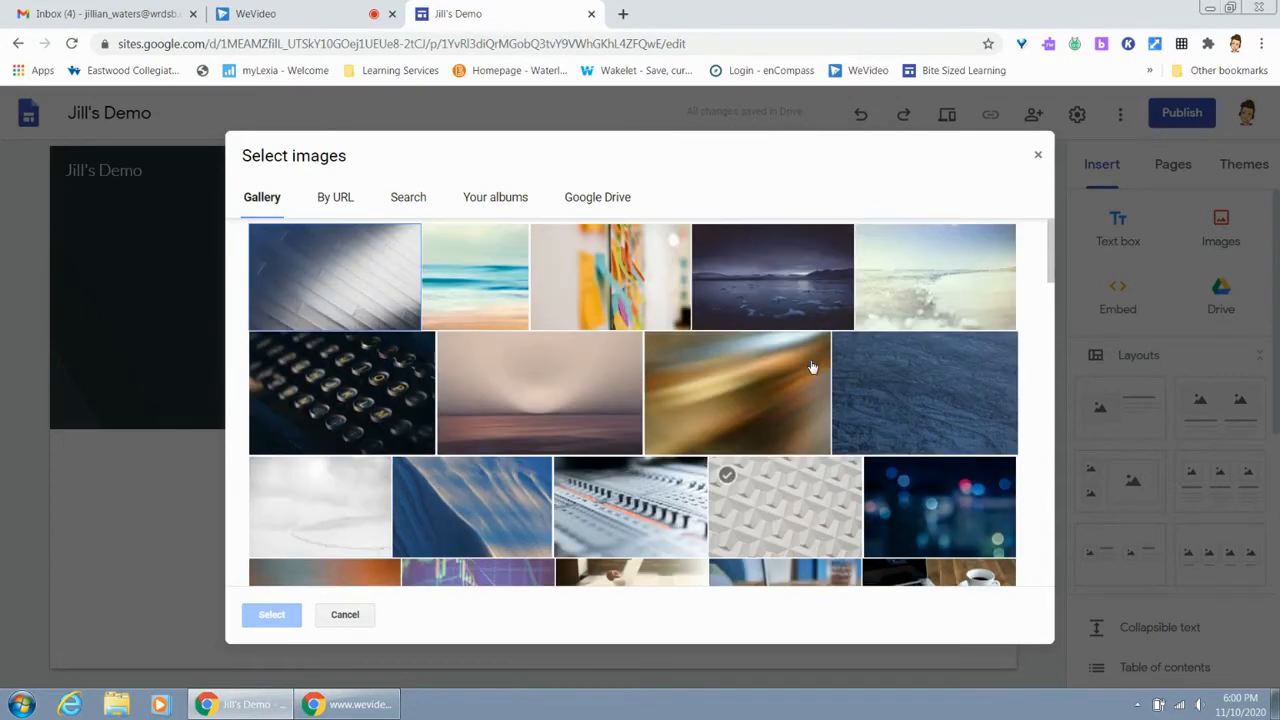
pyautogui.click(789, 289)
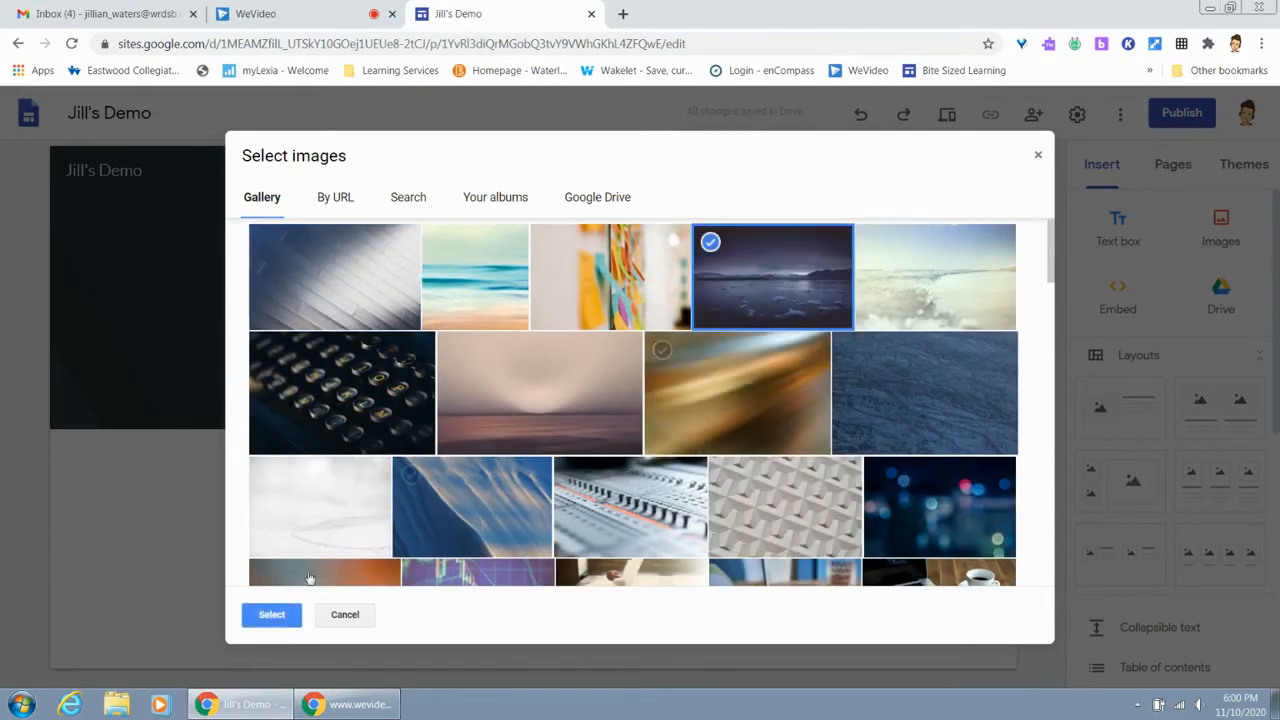
pyautogui.click(276, 615)
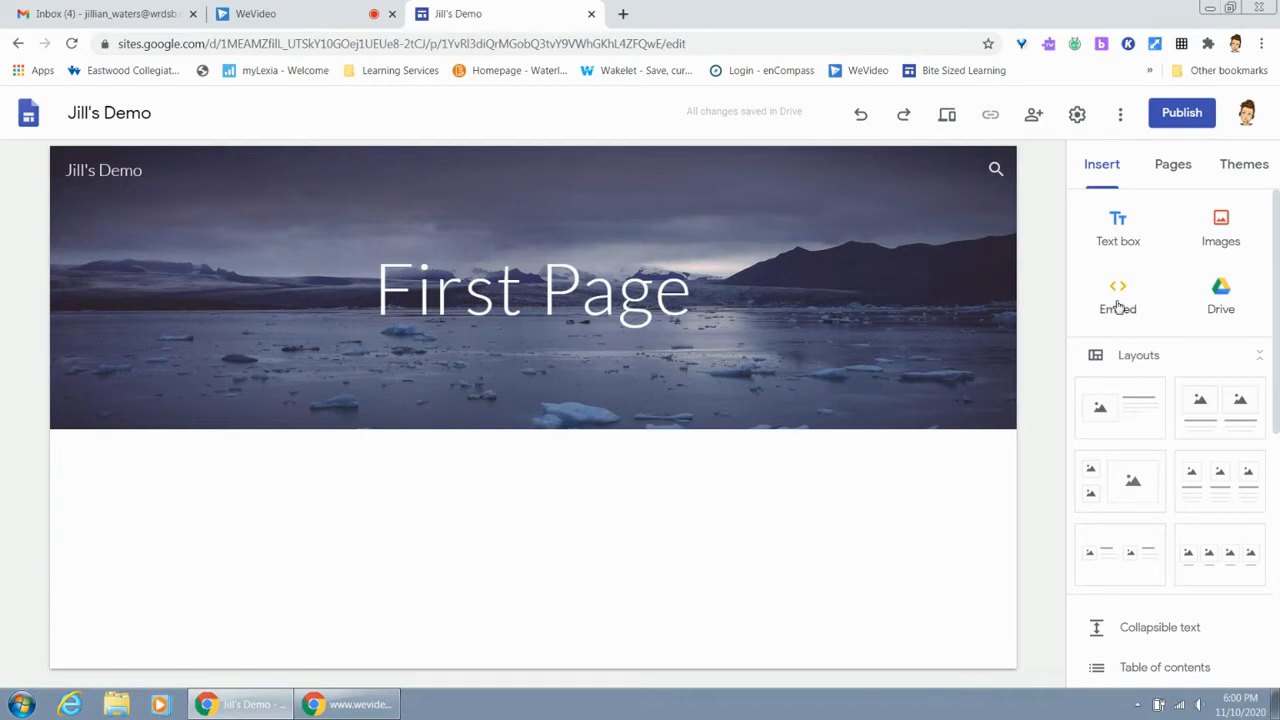
# Insert a table of contents on the page below the header
pyautogui.scroll(-1, 1112, 320)
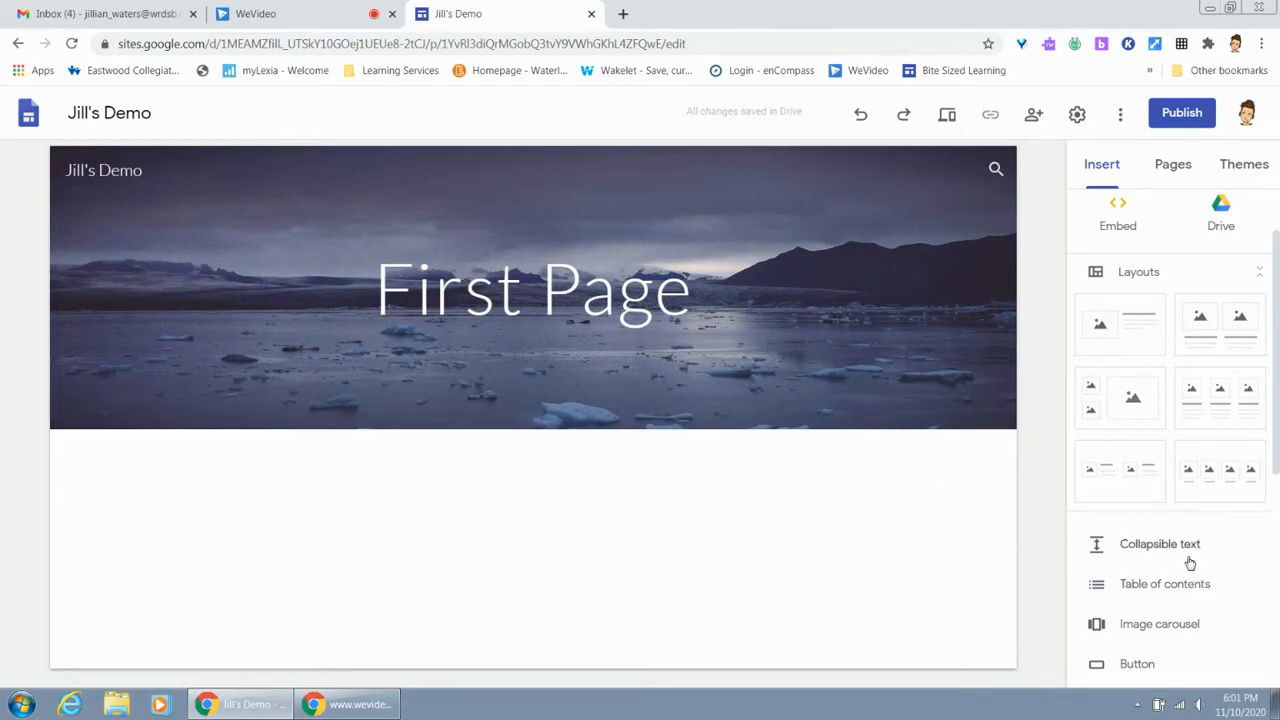
pyautogui.click(1188, 594)
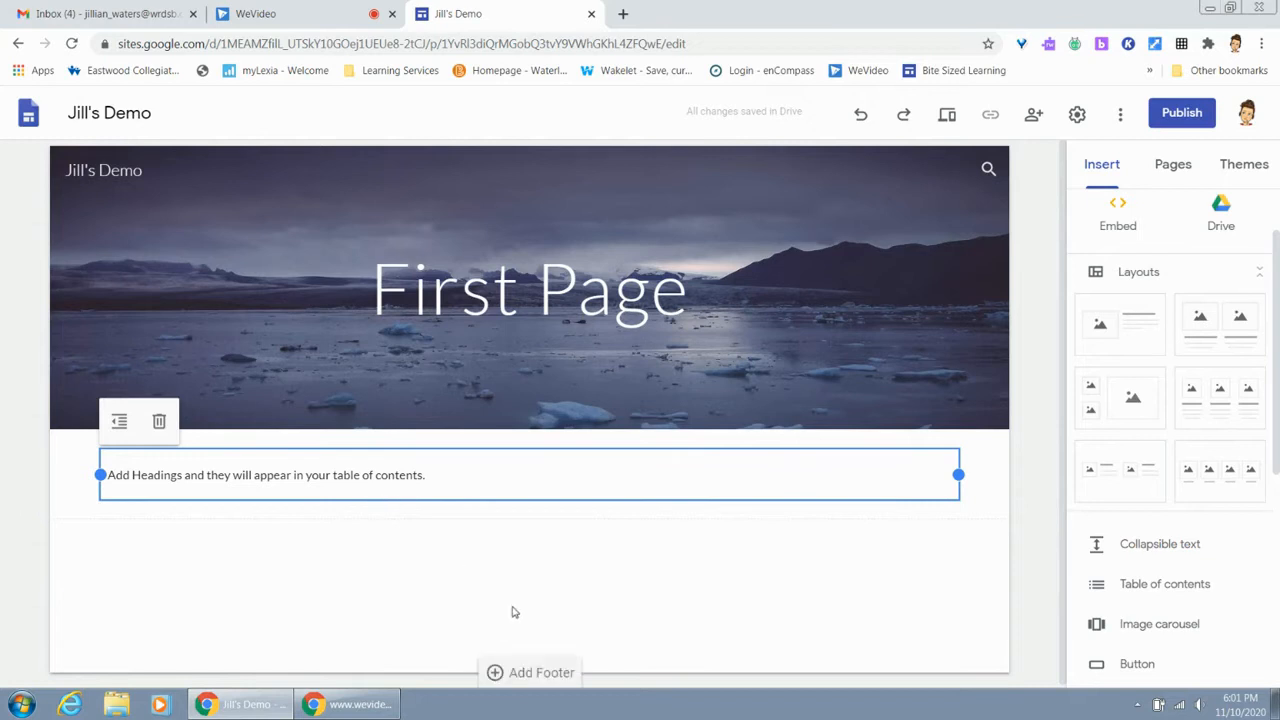
pyautogui.click(1122, 668)
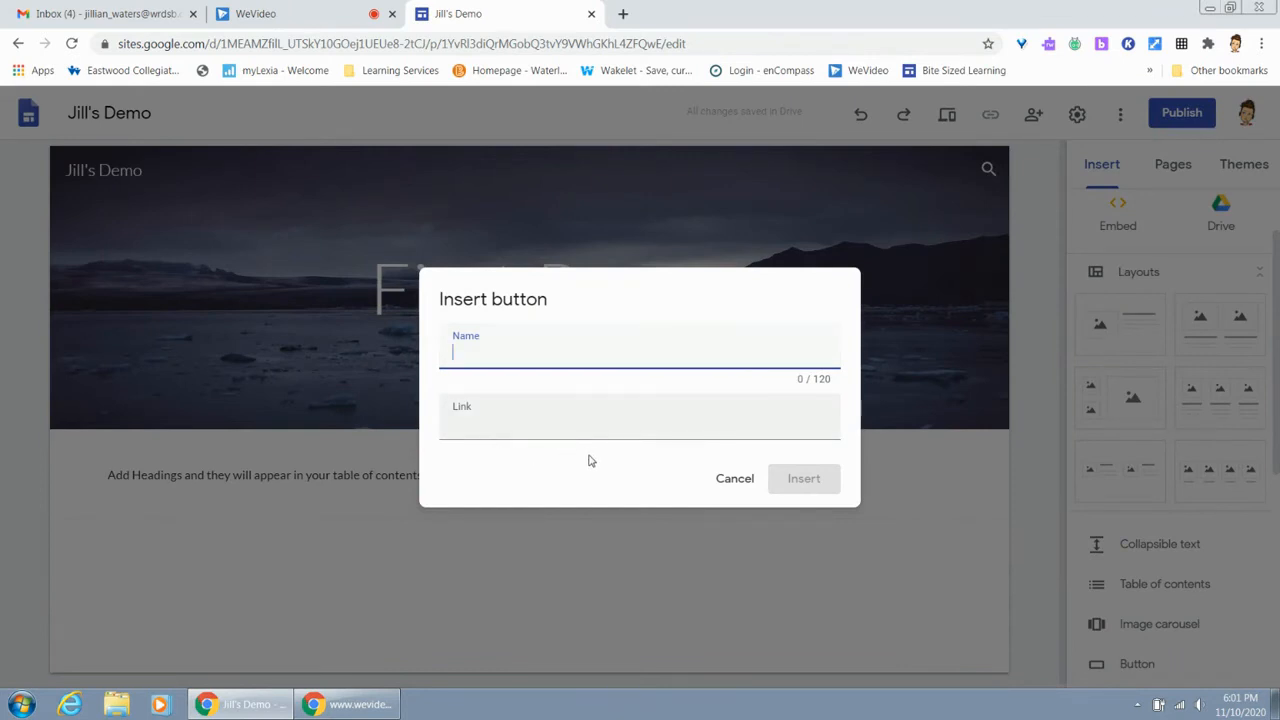
pyautogui.click(755, 484)
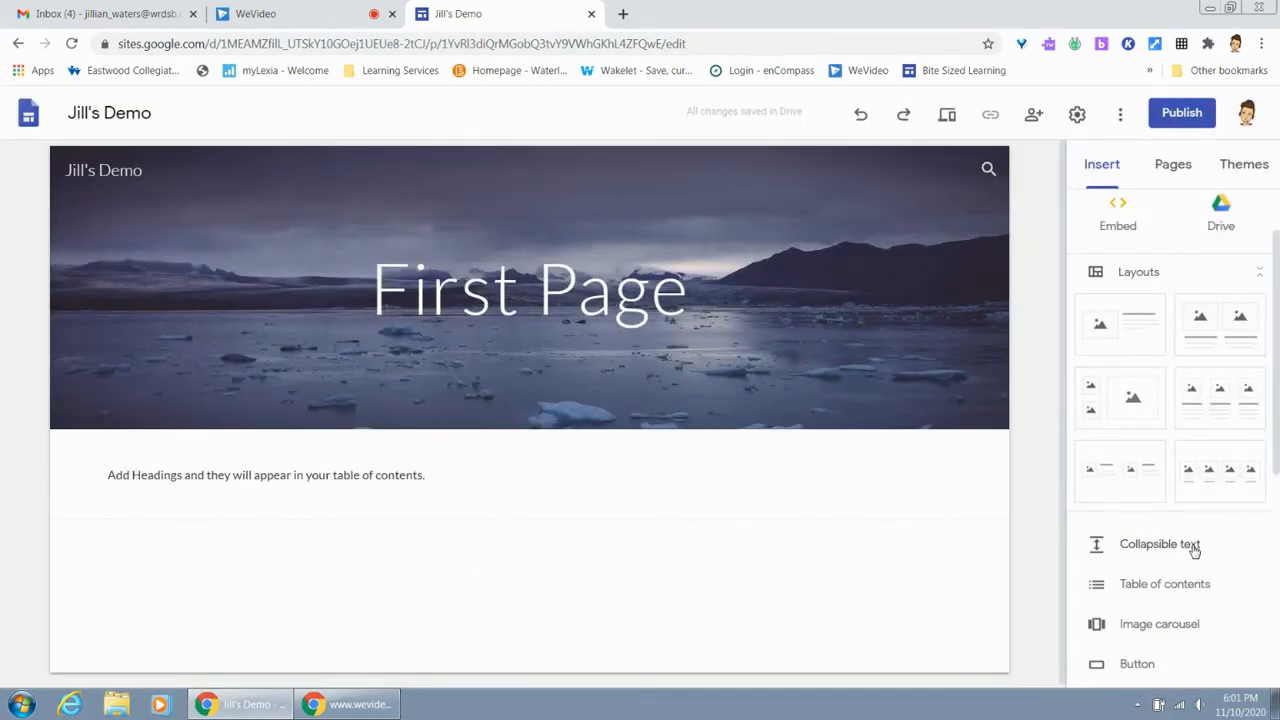
# Add the three-column image-and-text layout below the table of contents and set its section background to Emphasis 2
pyautogui.moveTo(1222, 400); pyautogui.dragTo(290, 592)
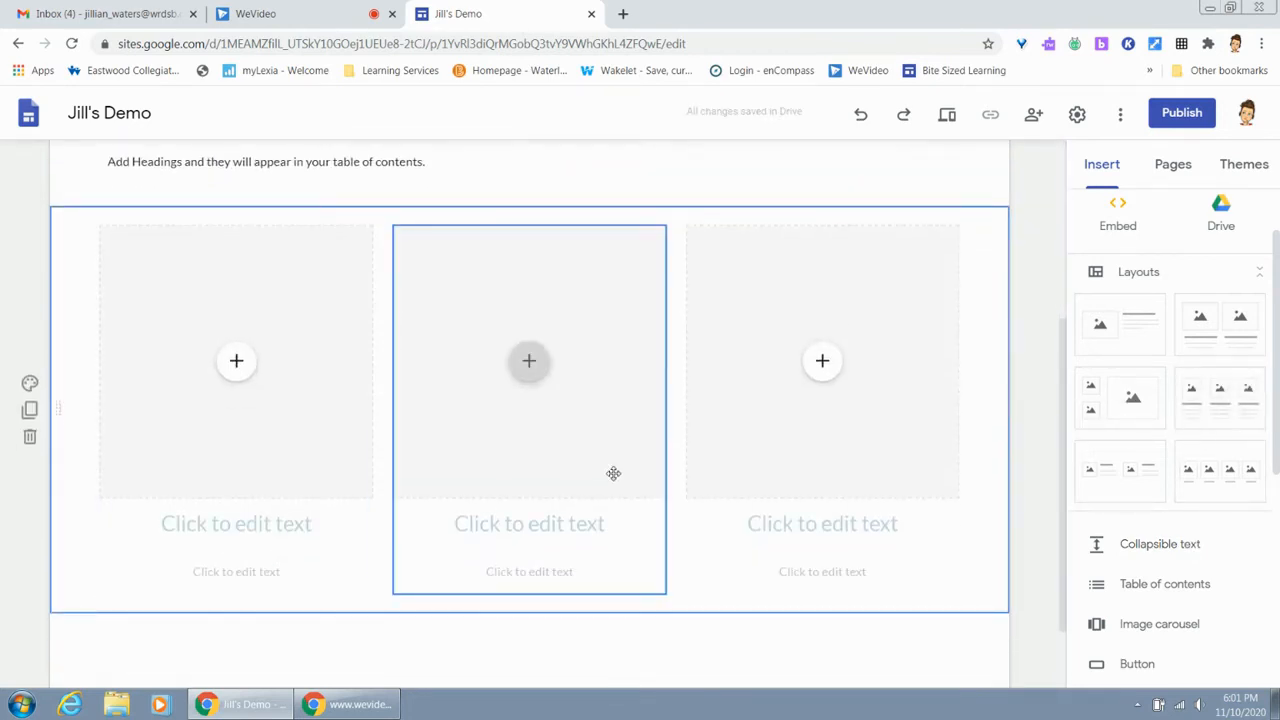
pyautogui.click(30, 384)
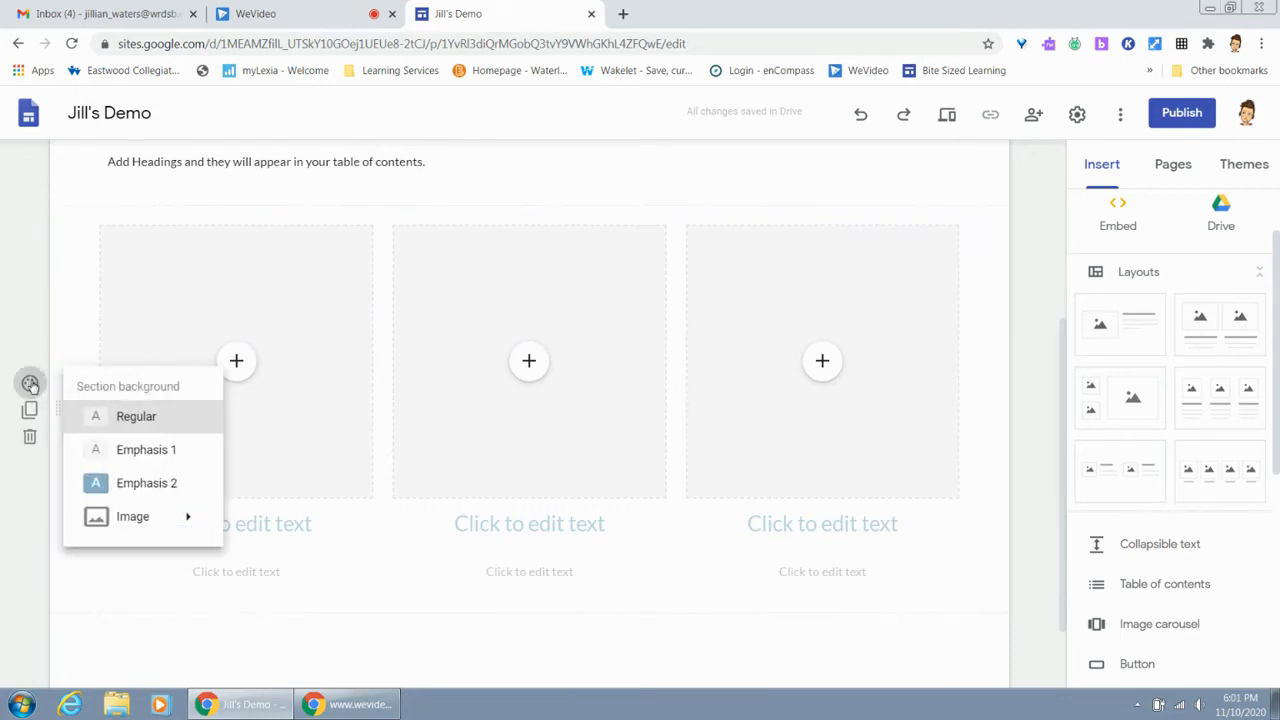
pyautogui.click(135, 483)
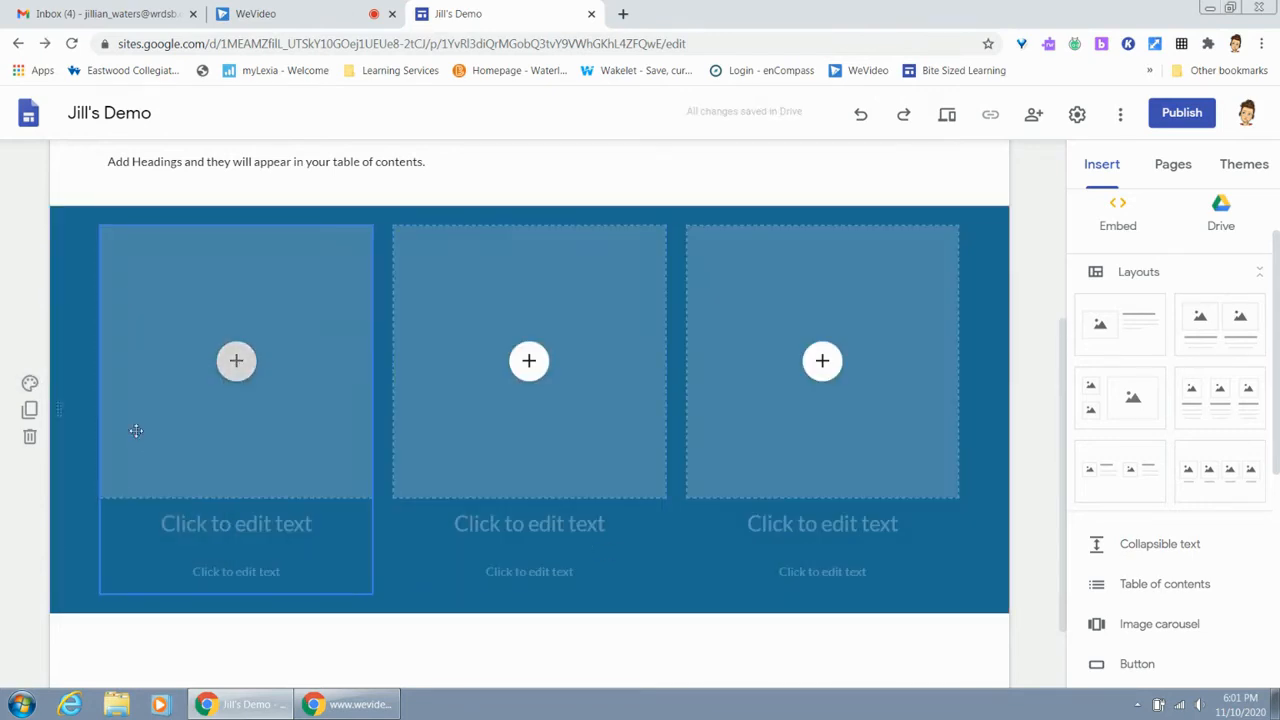
pyautogui.click(30, 384)
pyautogui.moveTo(181, 535)
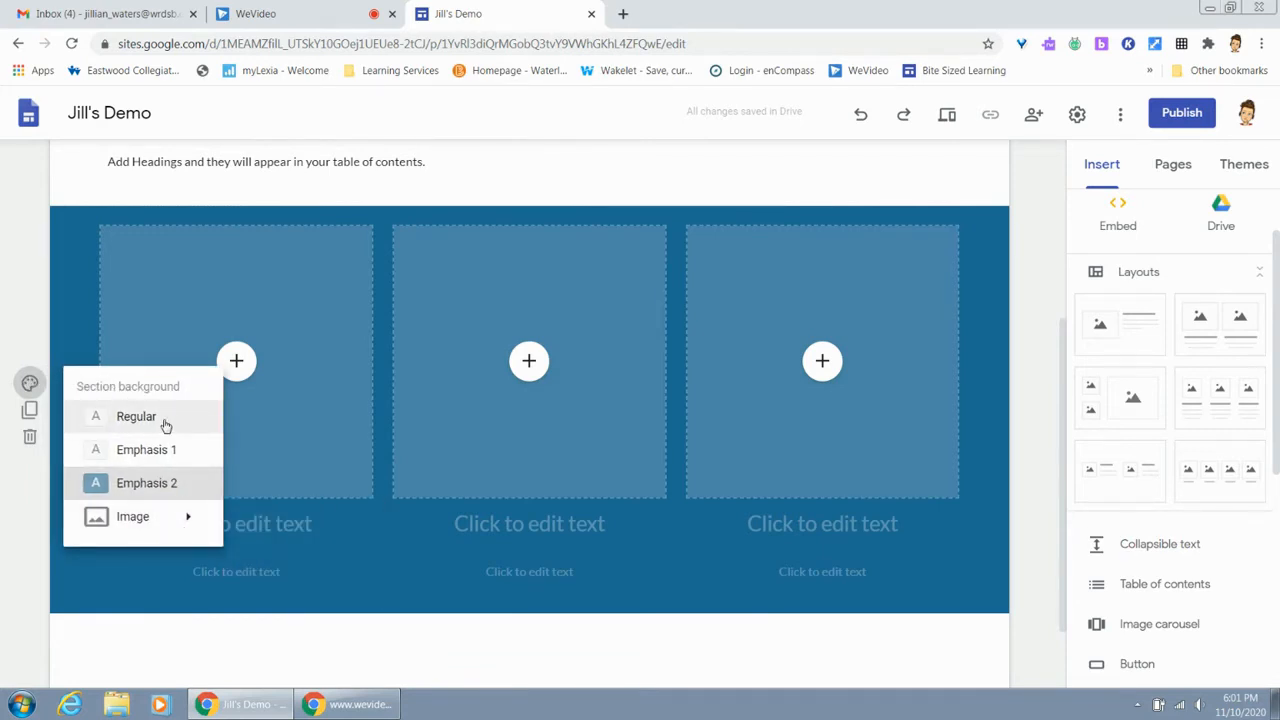
pyautogui.click(283, 646)
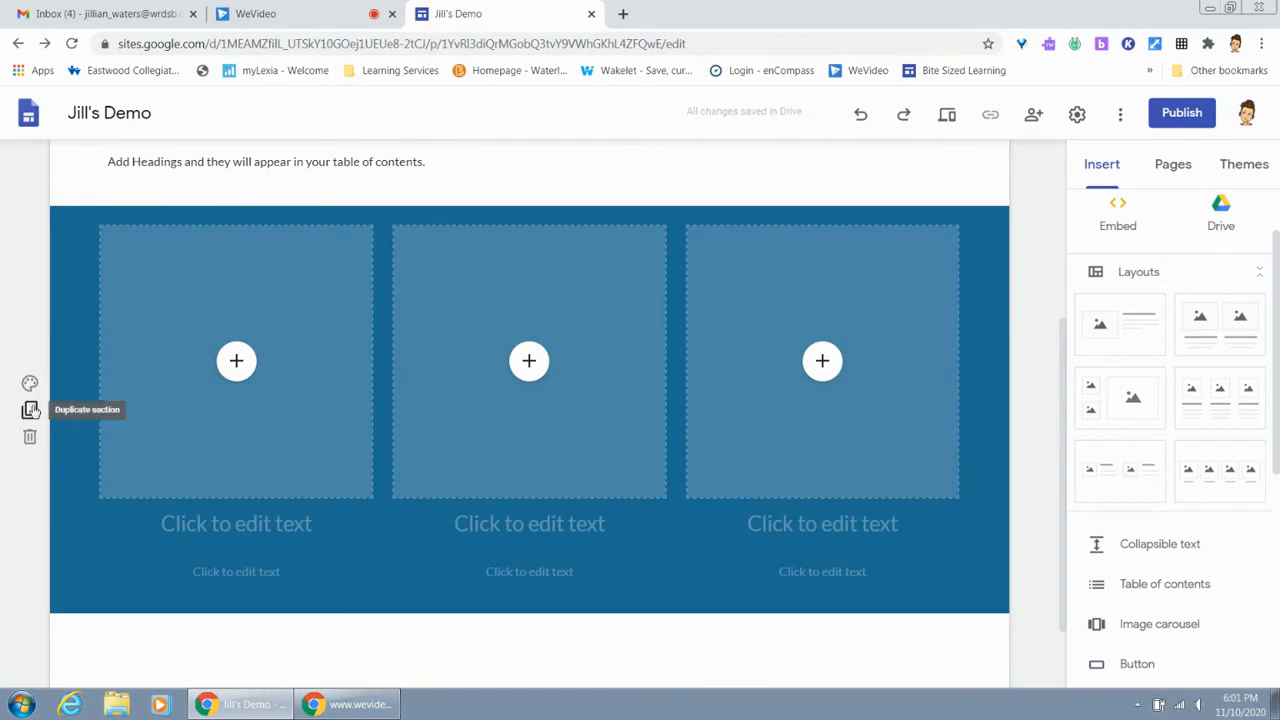
# Duplicate the three-column section and delete the copy
pyautogui.click(30, 411)
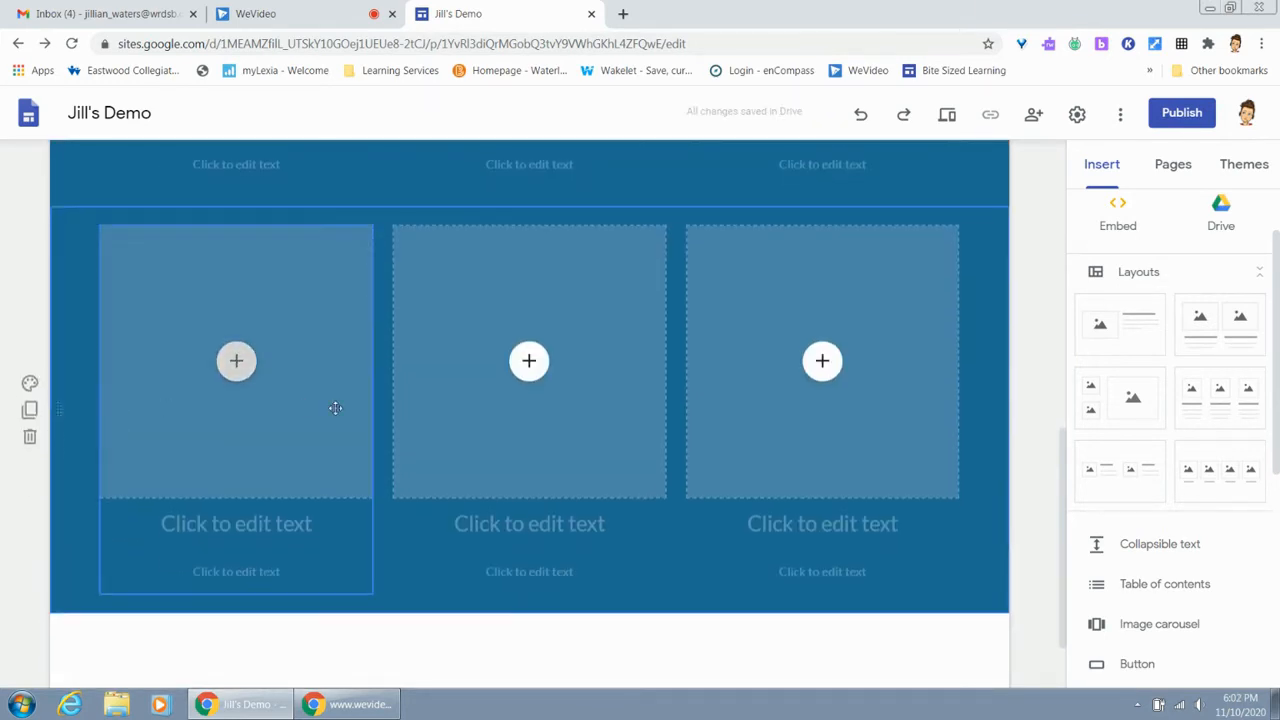
pyautogui.click(31, 440)
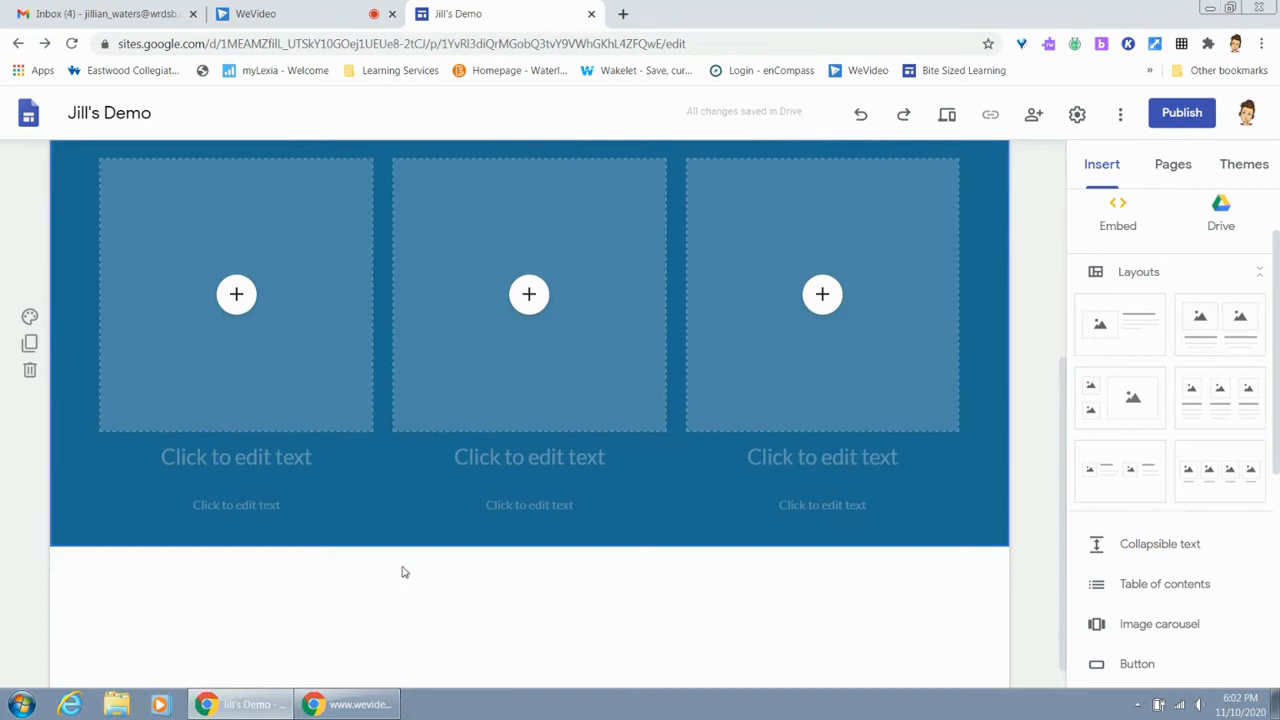
pyautogui.scroll(2, 404, 572)
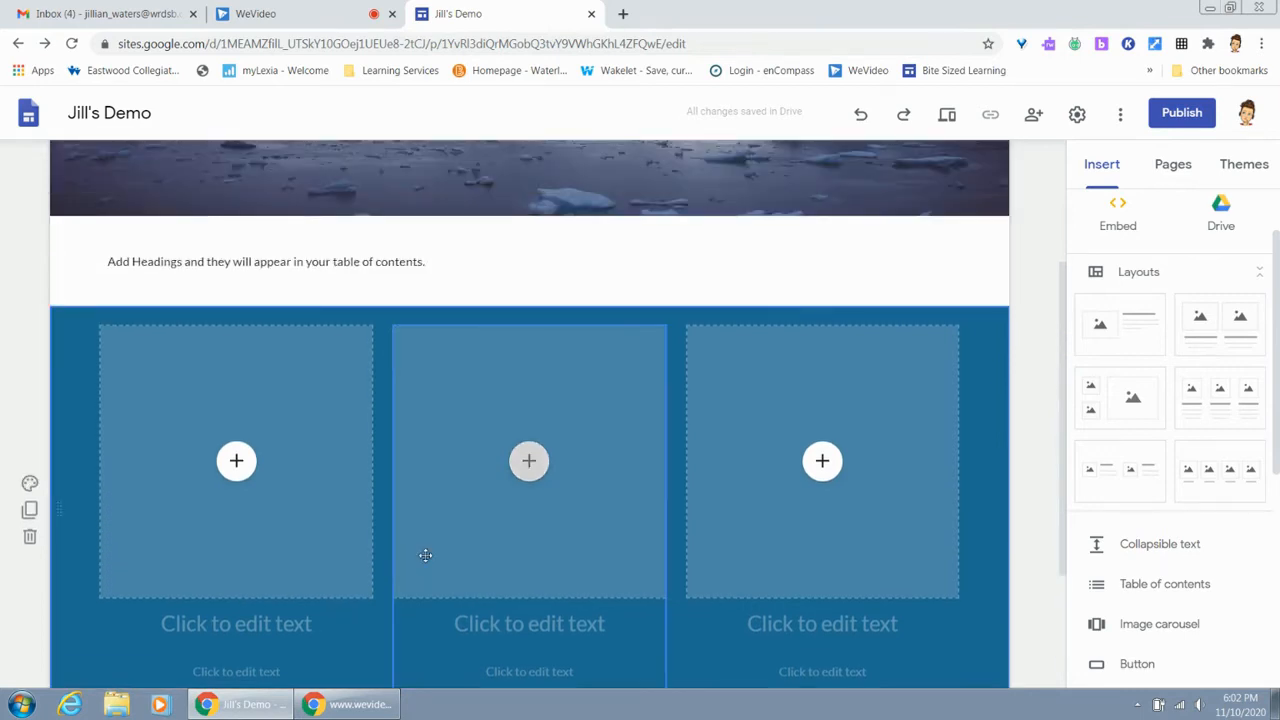
# Enter the heading "Sample Here" under the first placeholder of the three-column section
pyautogui.scroll(-2, 425, 555)
pyautogui.click(254, 457)
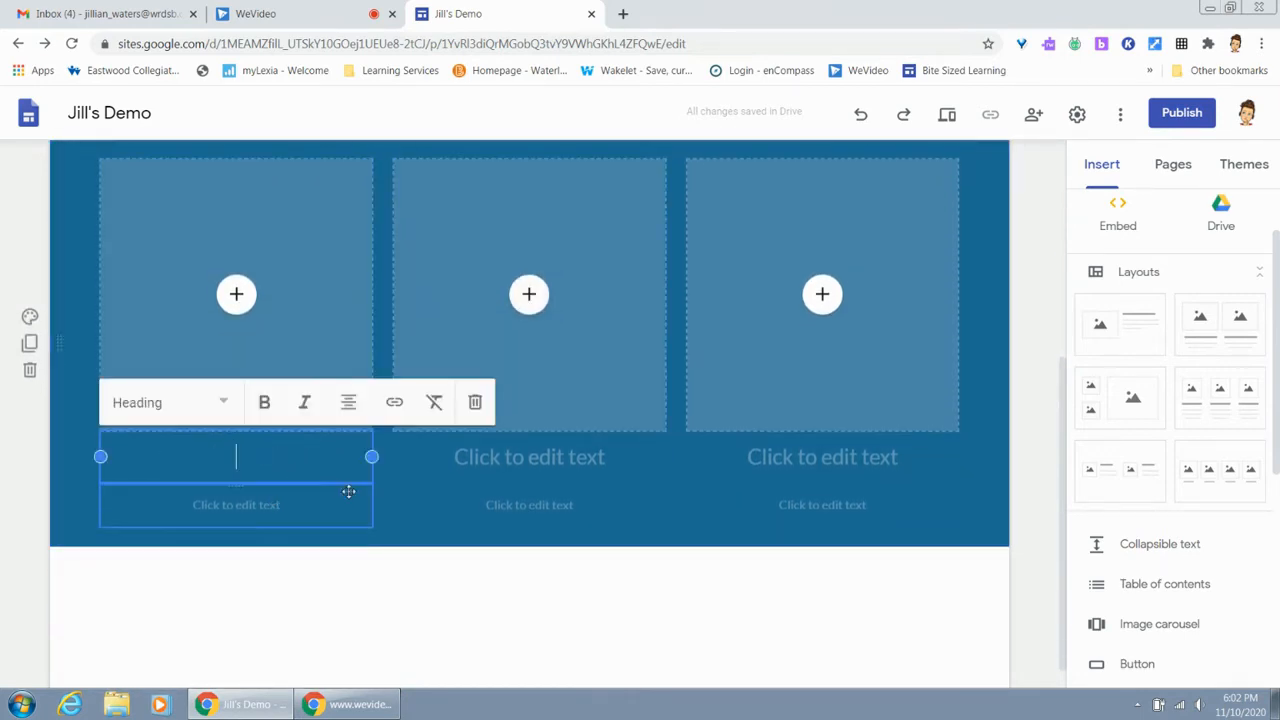
pyautogui.write('Sample')
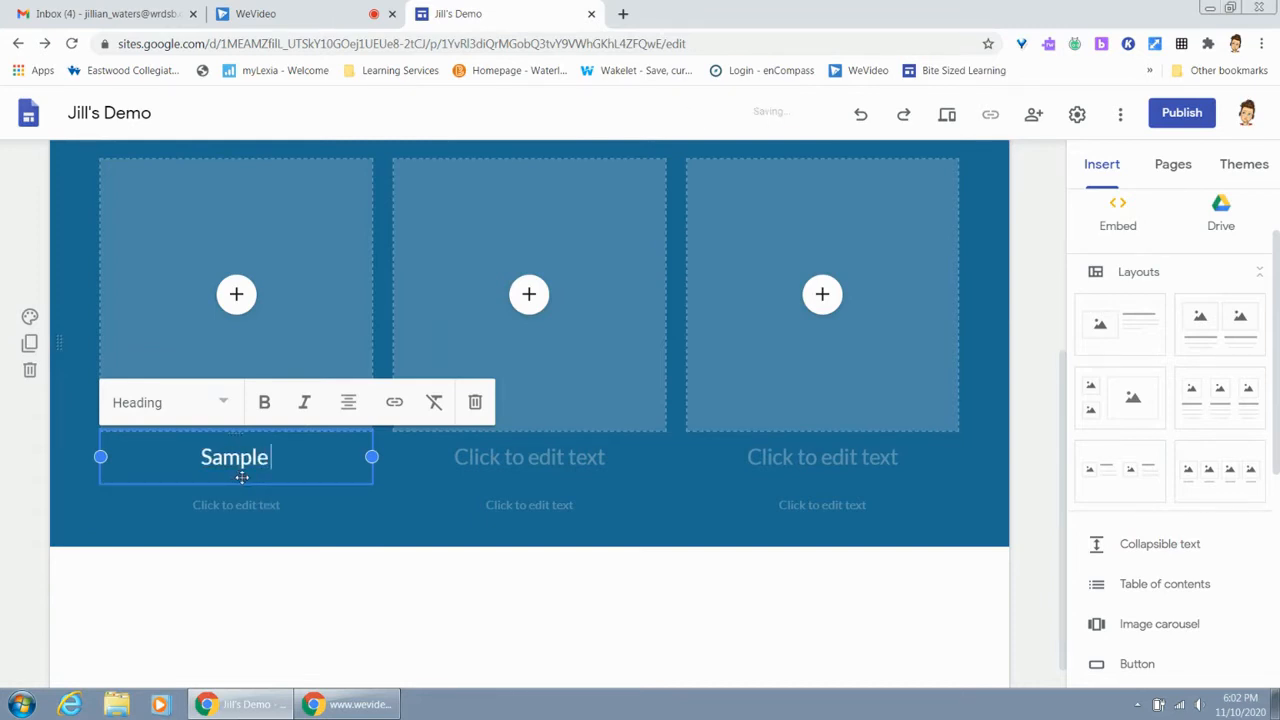
pyautogui.write(' HERE')
pyautogui.press('BackSpace')
pyautogui.press('BackSpace')
pyautogui.press('BackSpace')
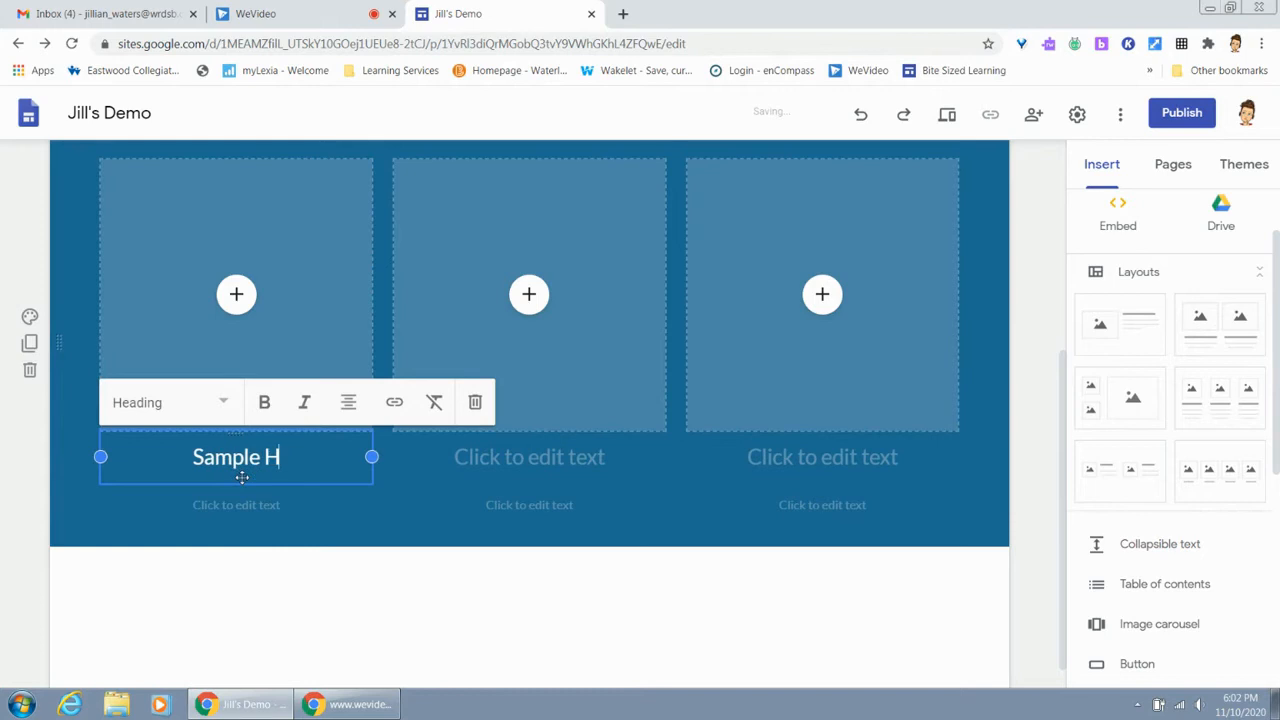
pyautogui.write('ere')
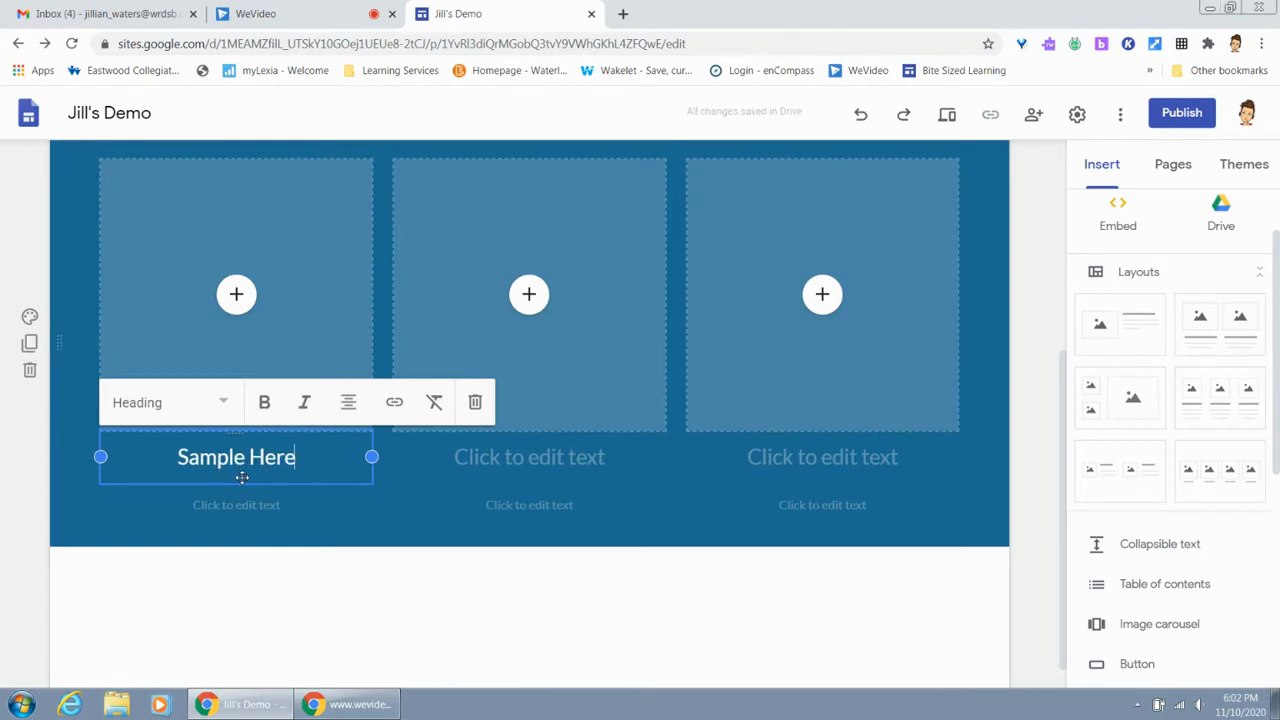
pyautogui.click(228, 404)
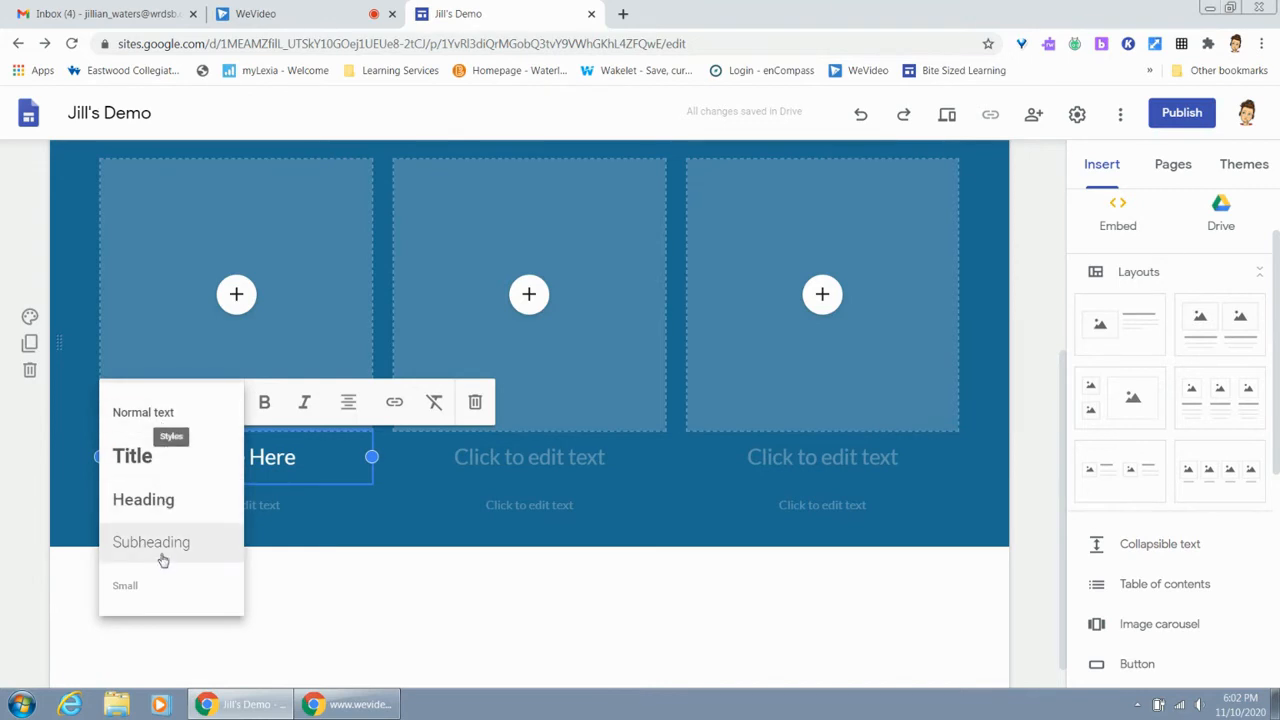
pyautogui.click(330, 456)
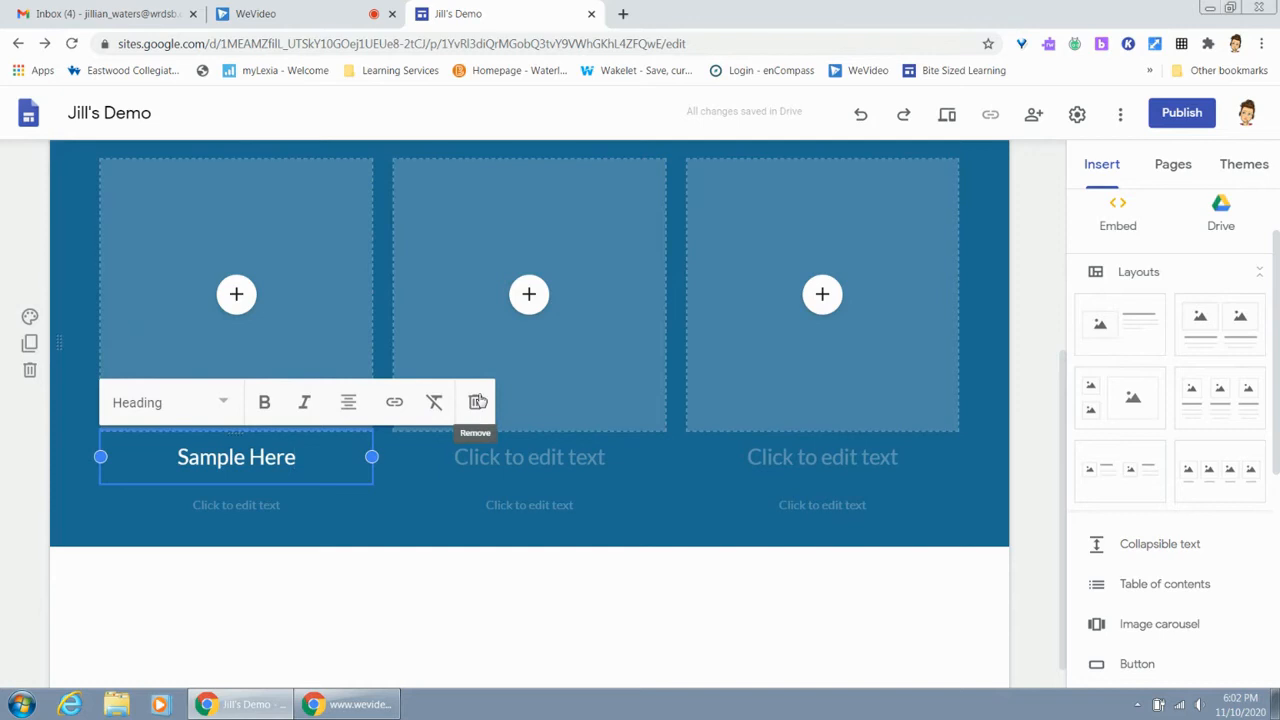
pyautogui.click(267, 510)
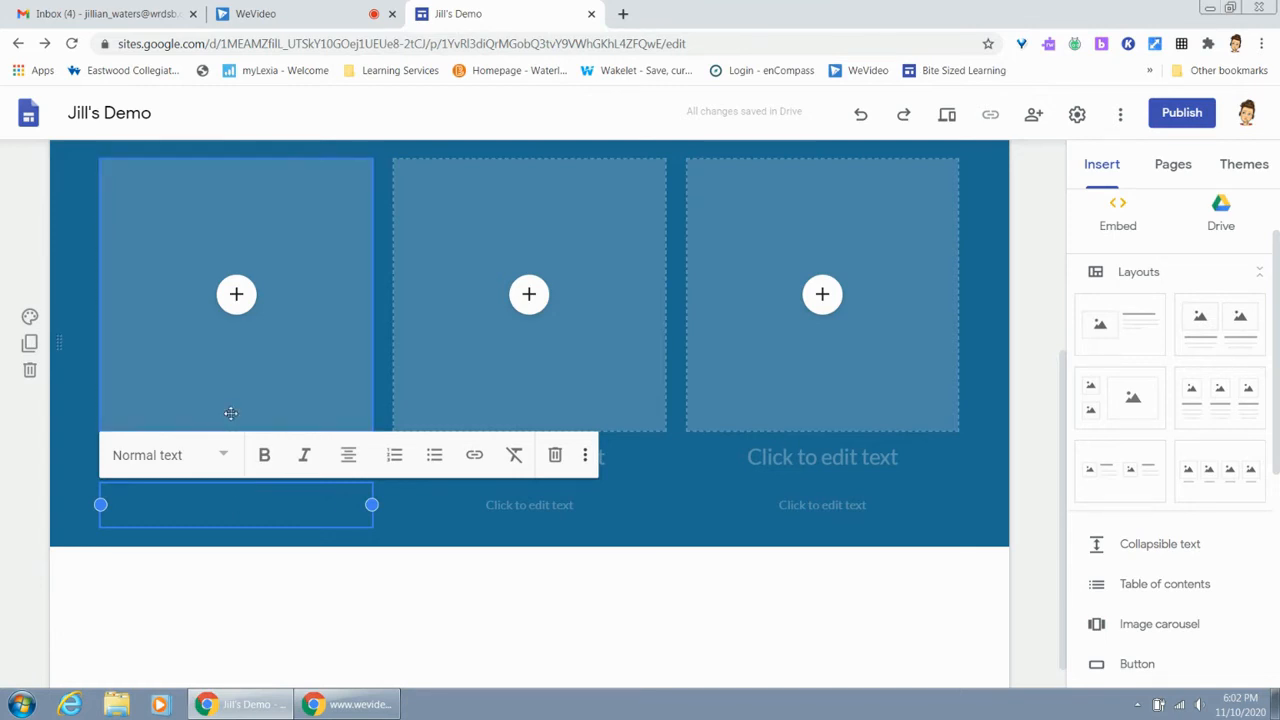
# Open the YouTube video search for the first column's placeholder and cancel it without choosing a video
pyautogui.click(237, 306)
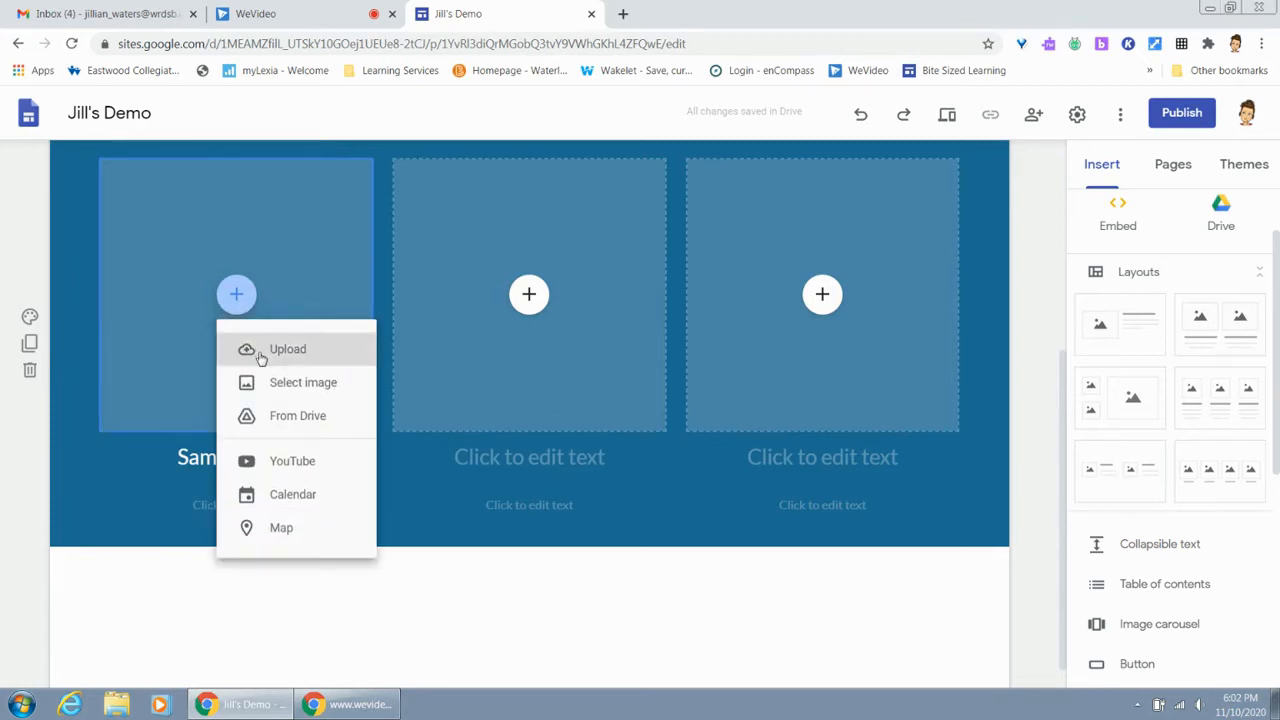
pyautogui.click(308, 461)
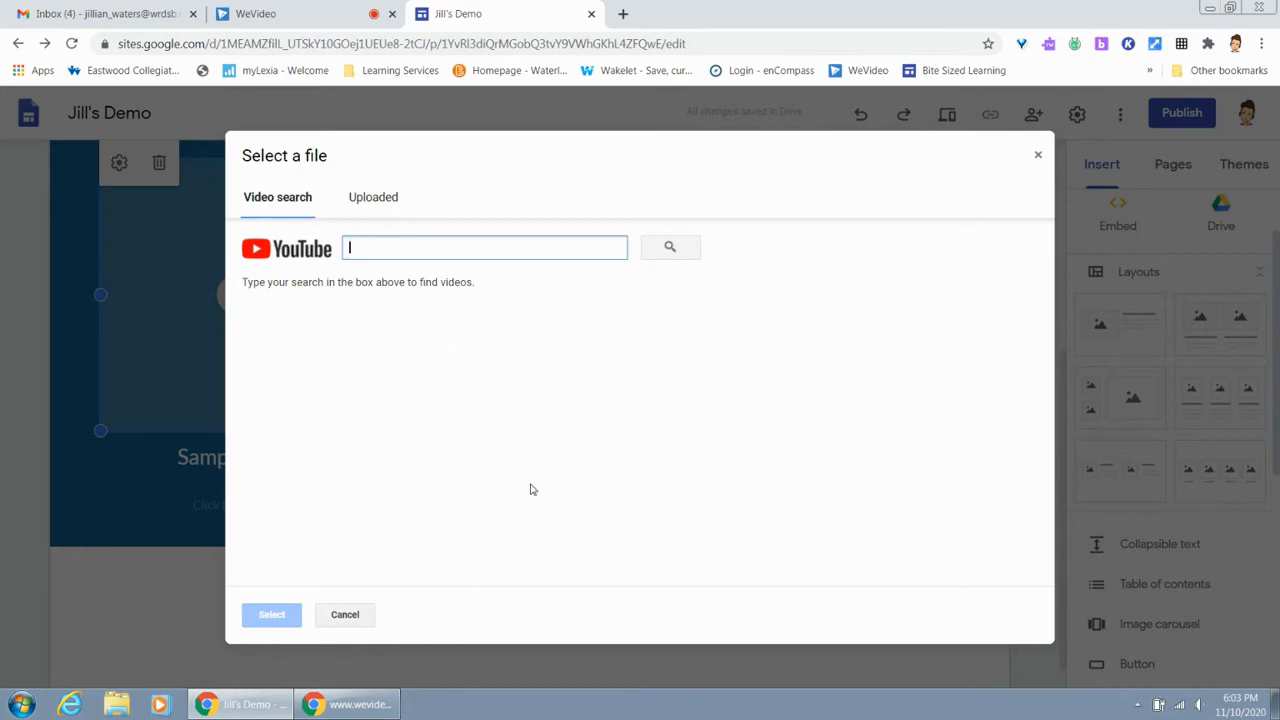
pyautogui.click(345, 615)
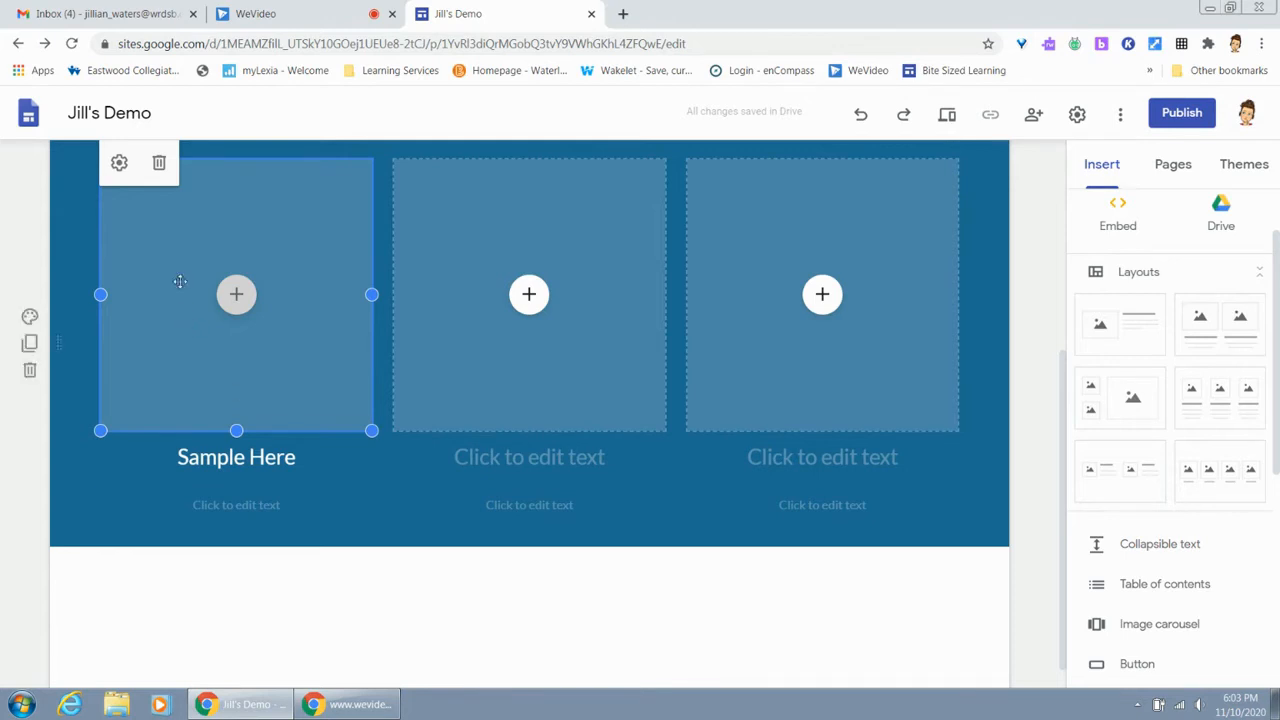
# Look through the file types offered in the first placeholder's settings and leave them without updating
pyautogui.click(119, 168)
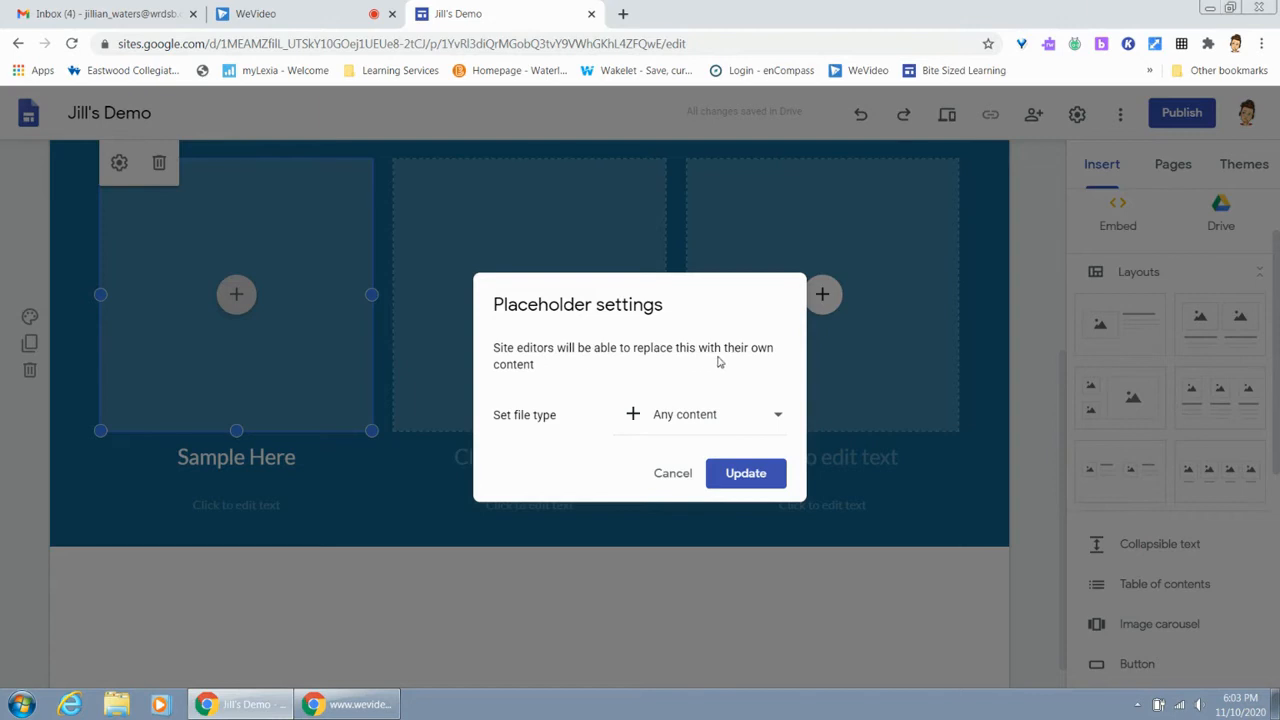
pyautogui.click(781, 427)
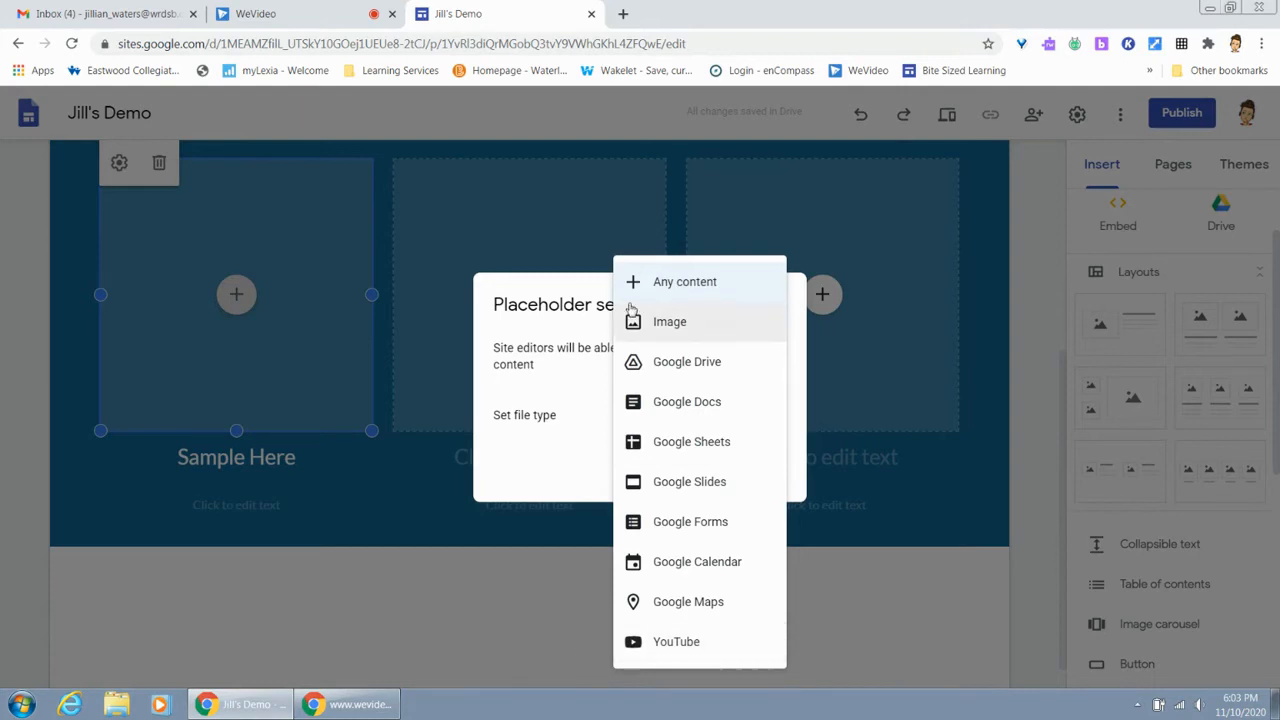
pyautogui.click(334, 509)
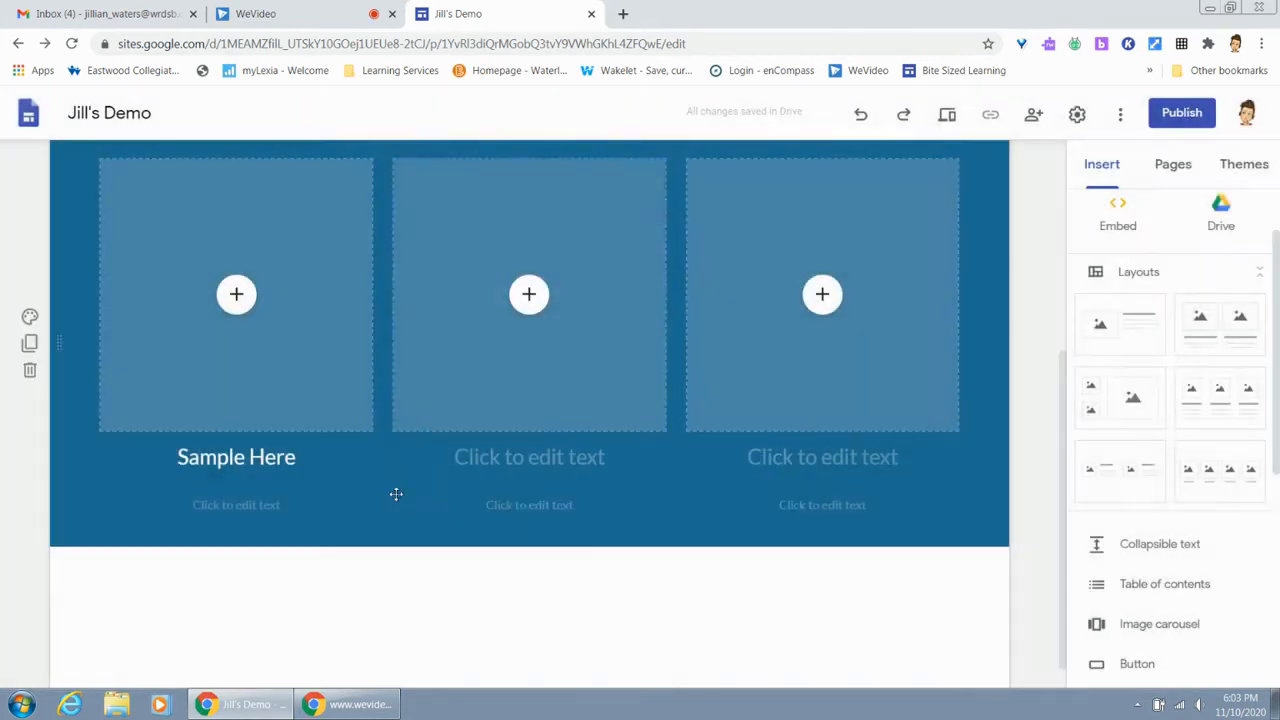
# Add a new page to the site named "Second Page"
pyautogui.scroll(4, 852, 495)
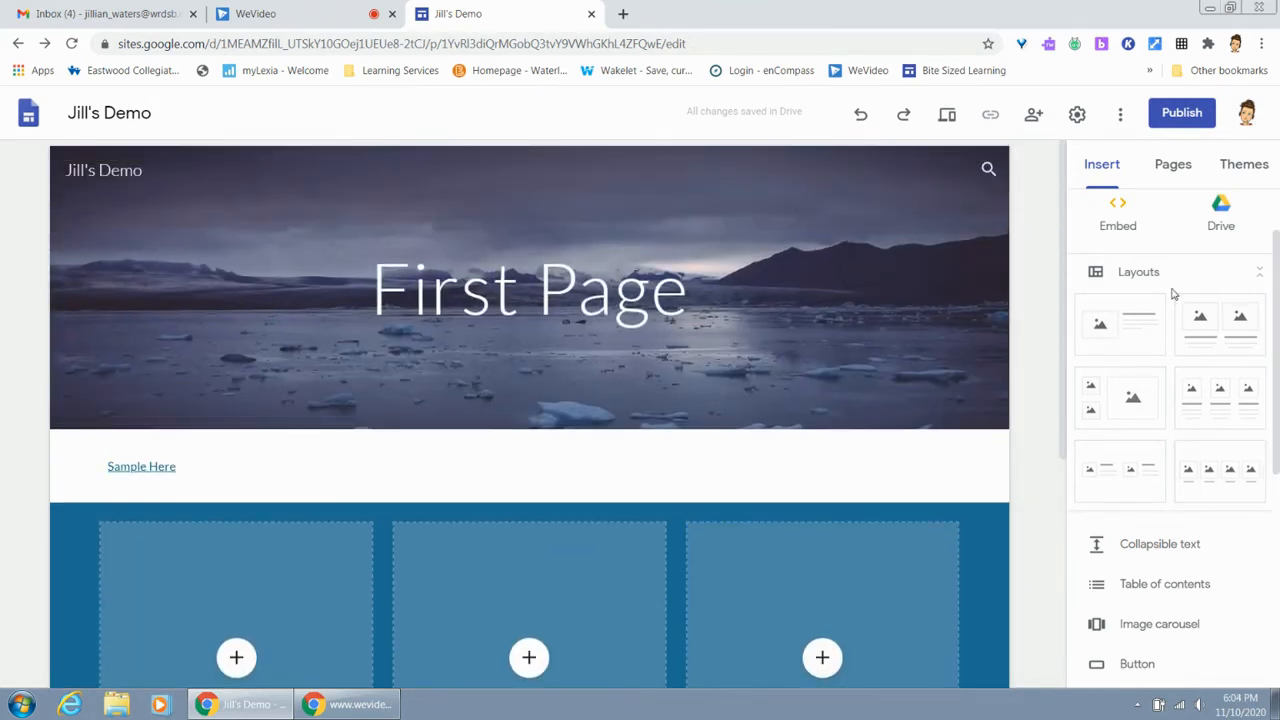
pyautogui.click(1170, 166)
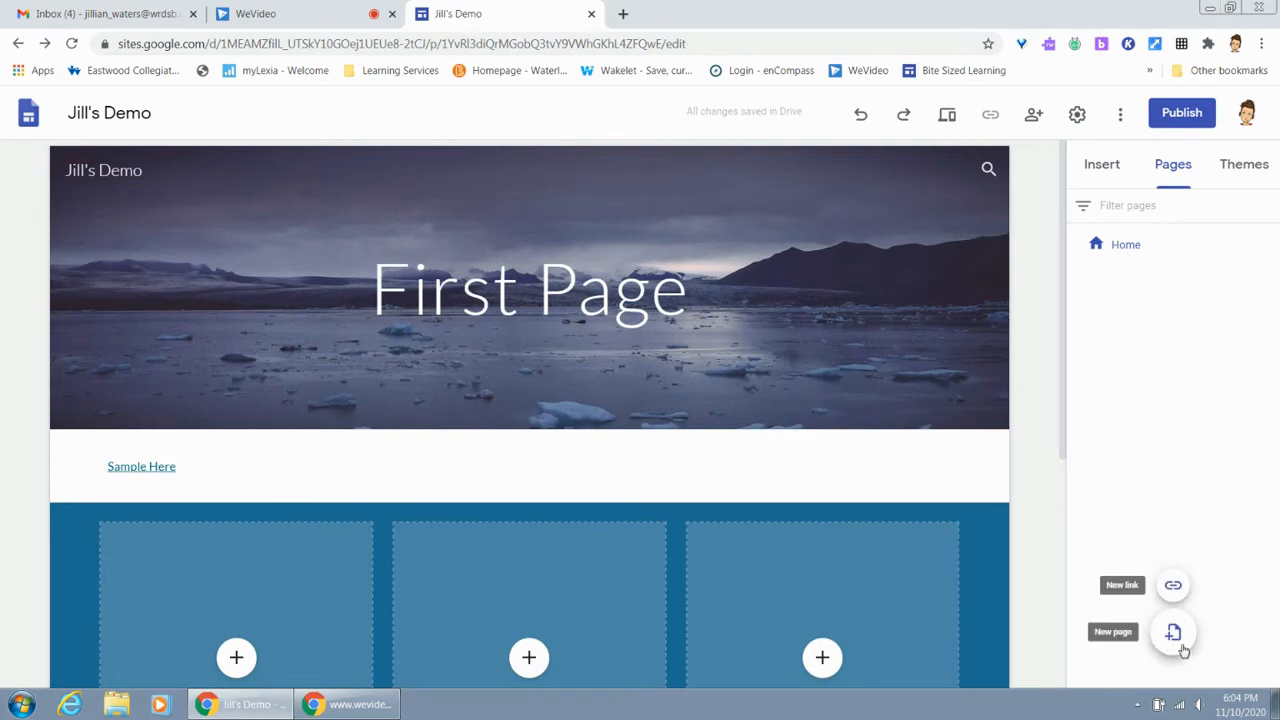
pyautogui.moveTo(1174, 638)
pyautogui.click(1174, 634)
pyautogui.write('Second Page')
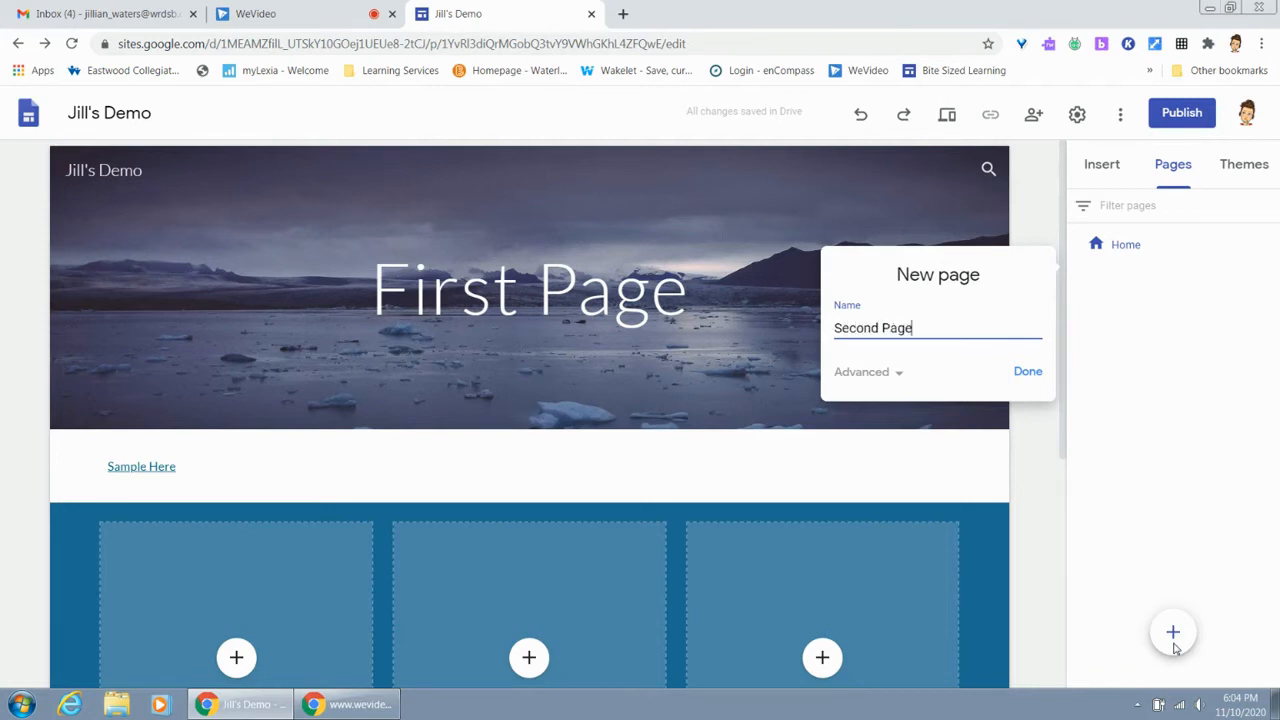
pyautogui.click(1030, 376)
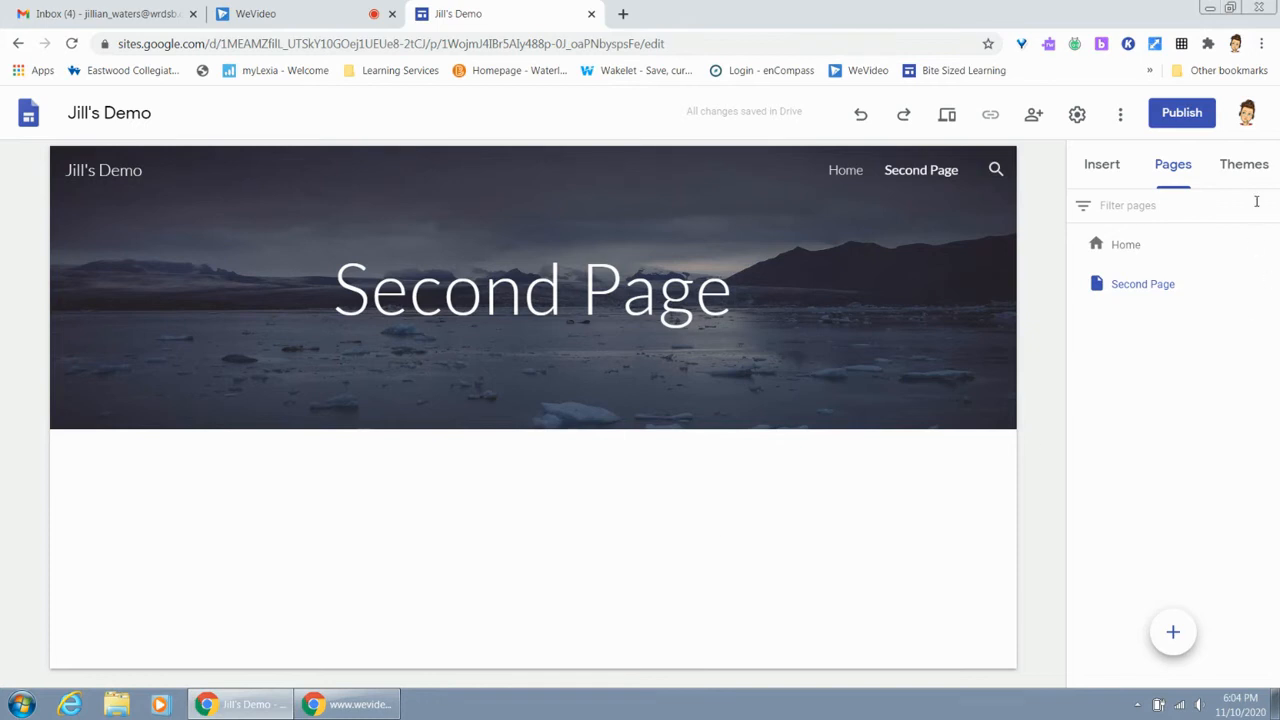
# Browse the available site themes without applying one, and return to the insertable elements
pyautogui.click(1263, 167)
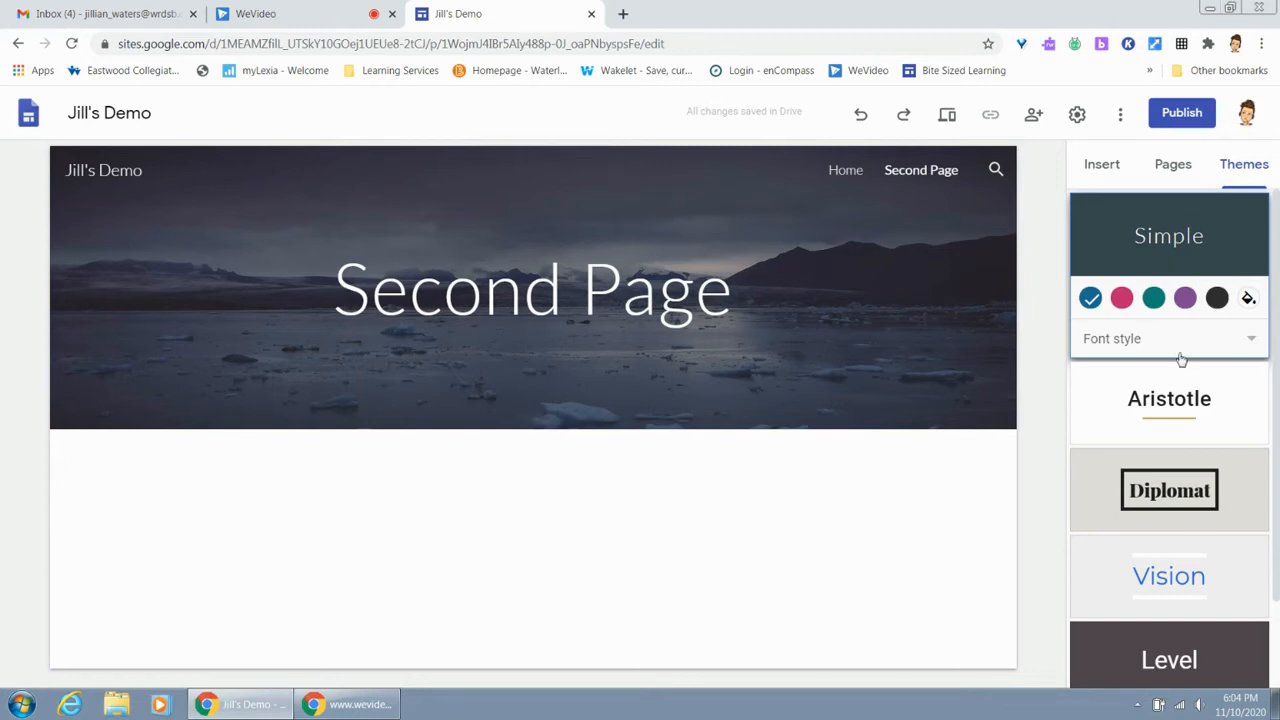
pyautogui.scroll(-1, 1172, 390)
pyautogui.scroll(1, 1172, 390)
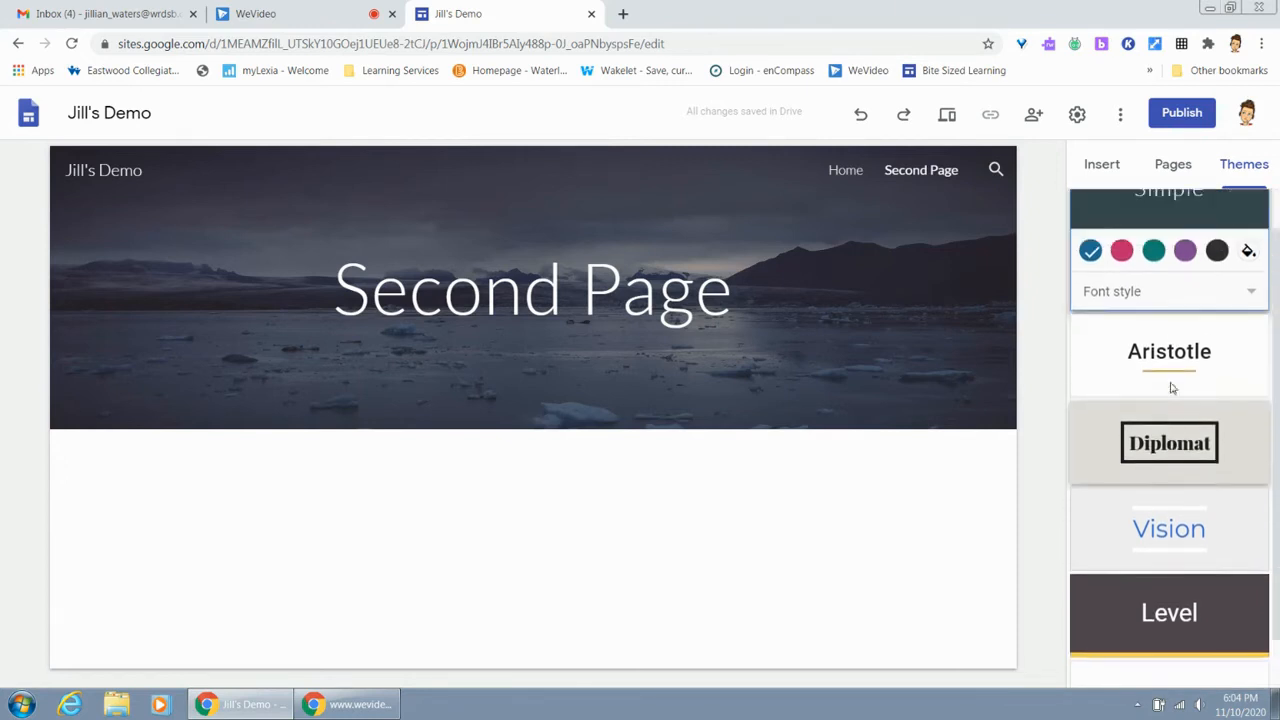
pyautogui.click(1102, 165)
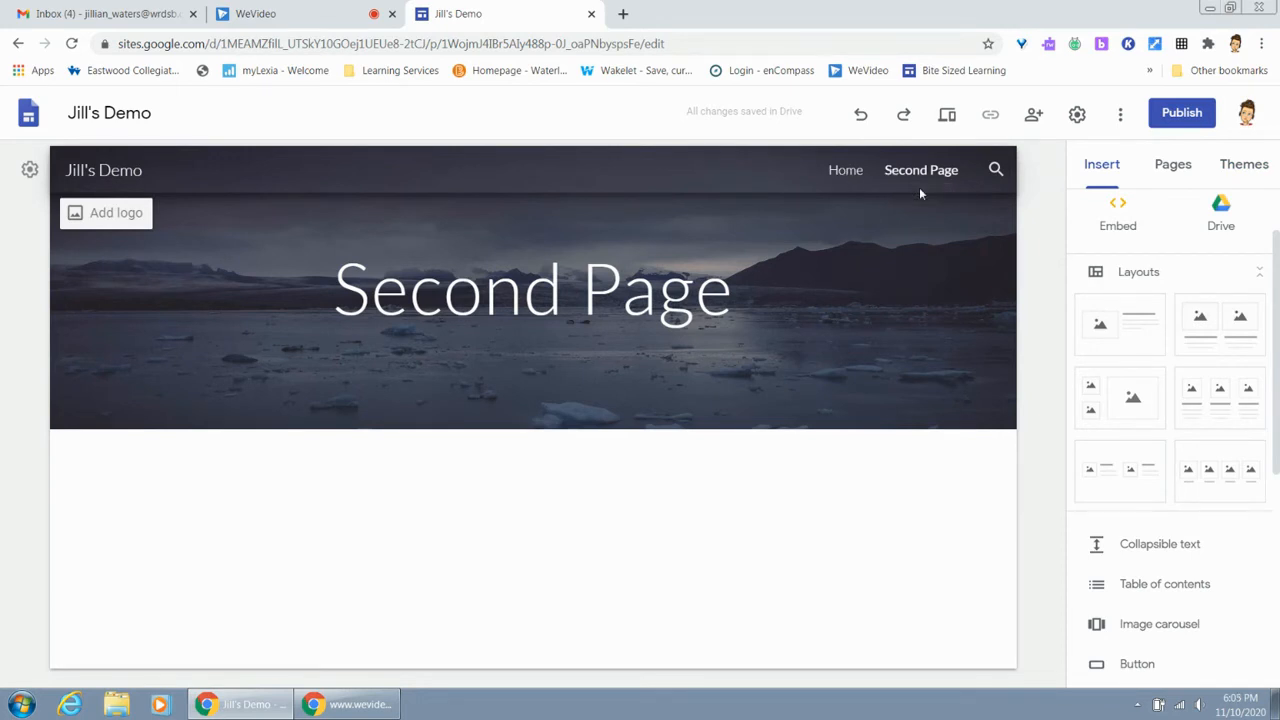
# Return to the Home page and compare its table of contents link with the "Sample Here" heading
pyautogui.click(850, 171)
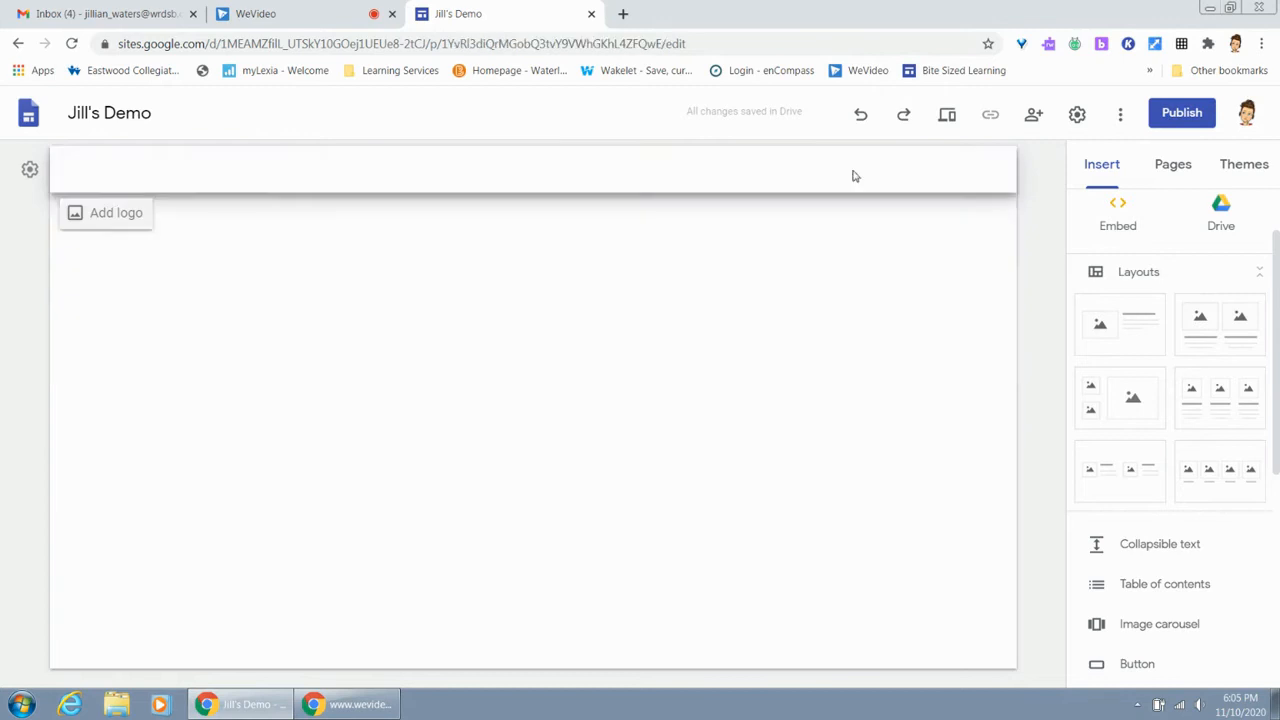
pyautogui.scroll(-2, 851, 240)
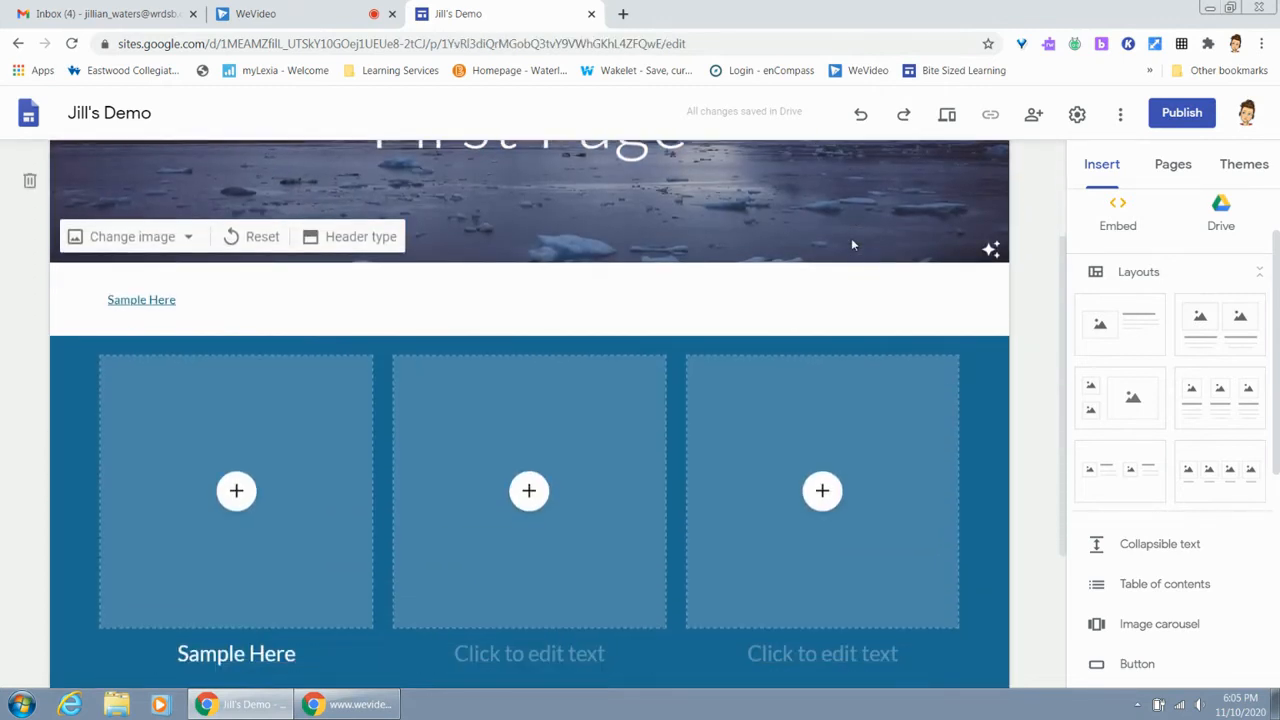
pyautogui.click(610, 298)
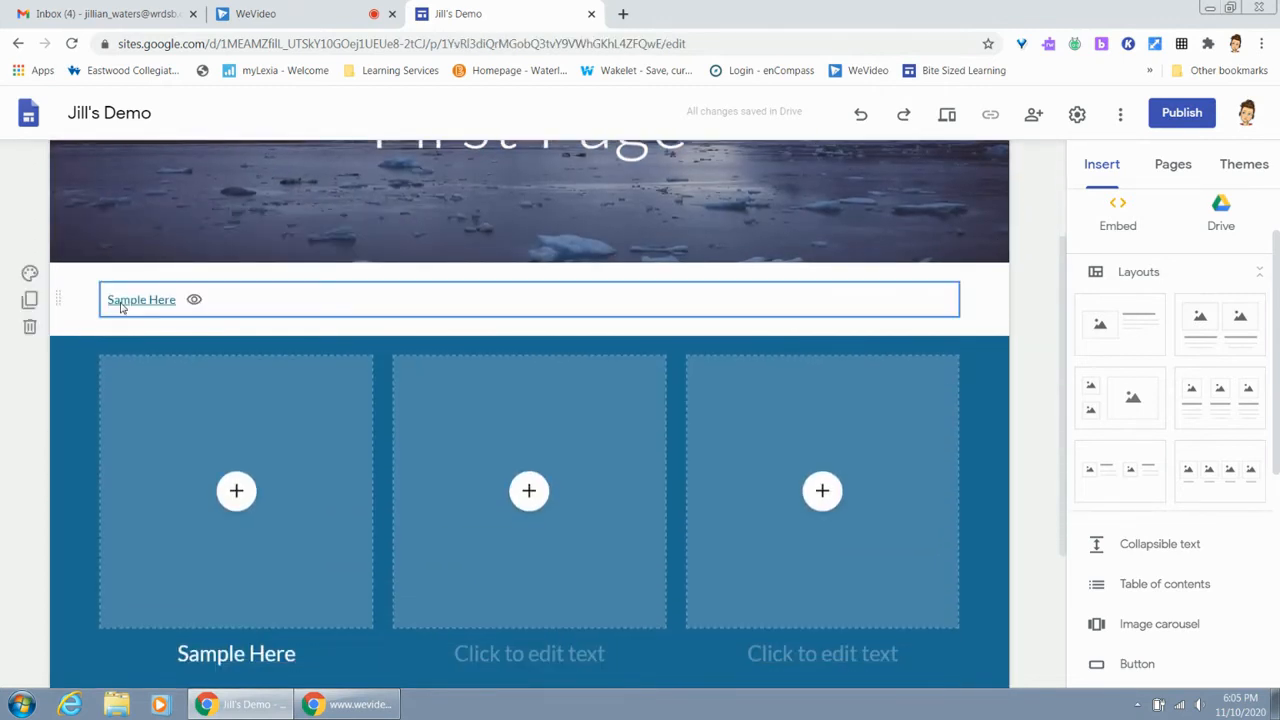
pyautogui.click(167, 646)
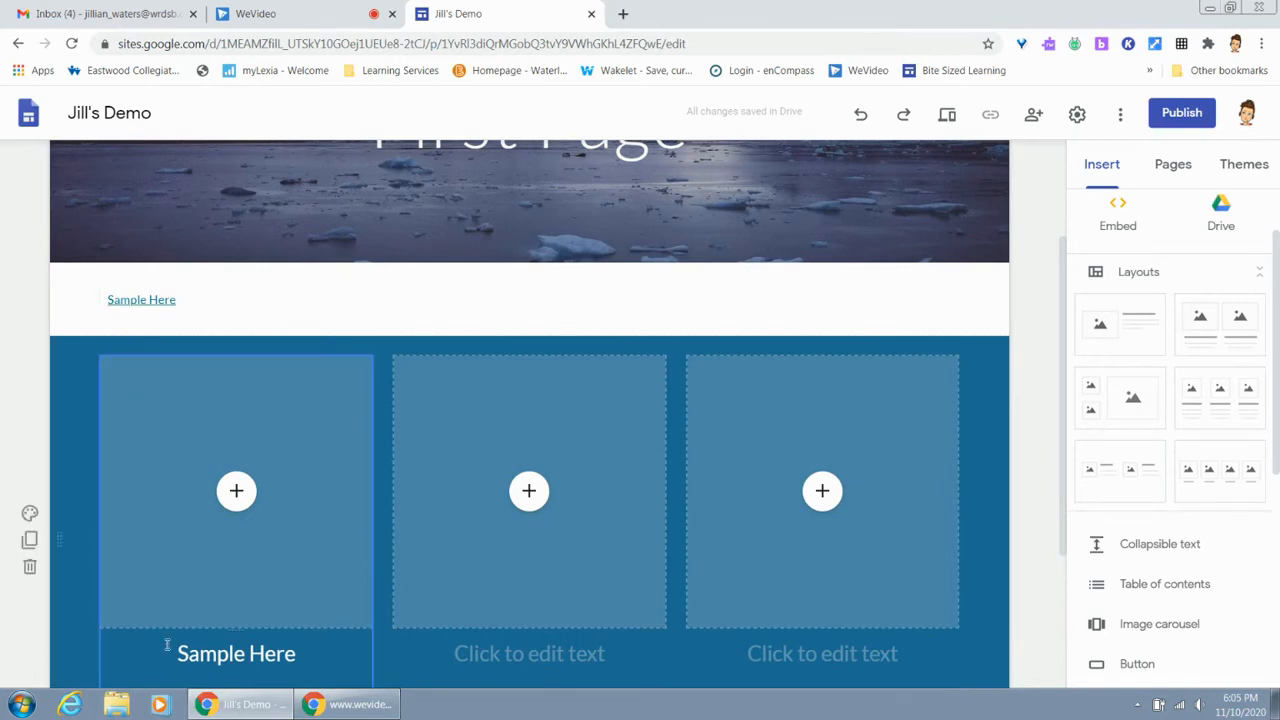
pyautogui.scroll(2, 530, 400)
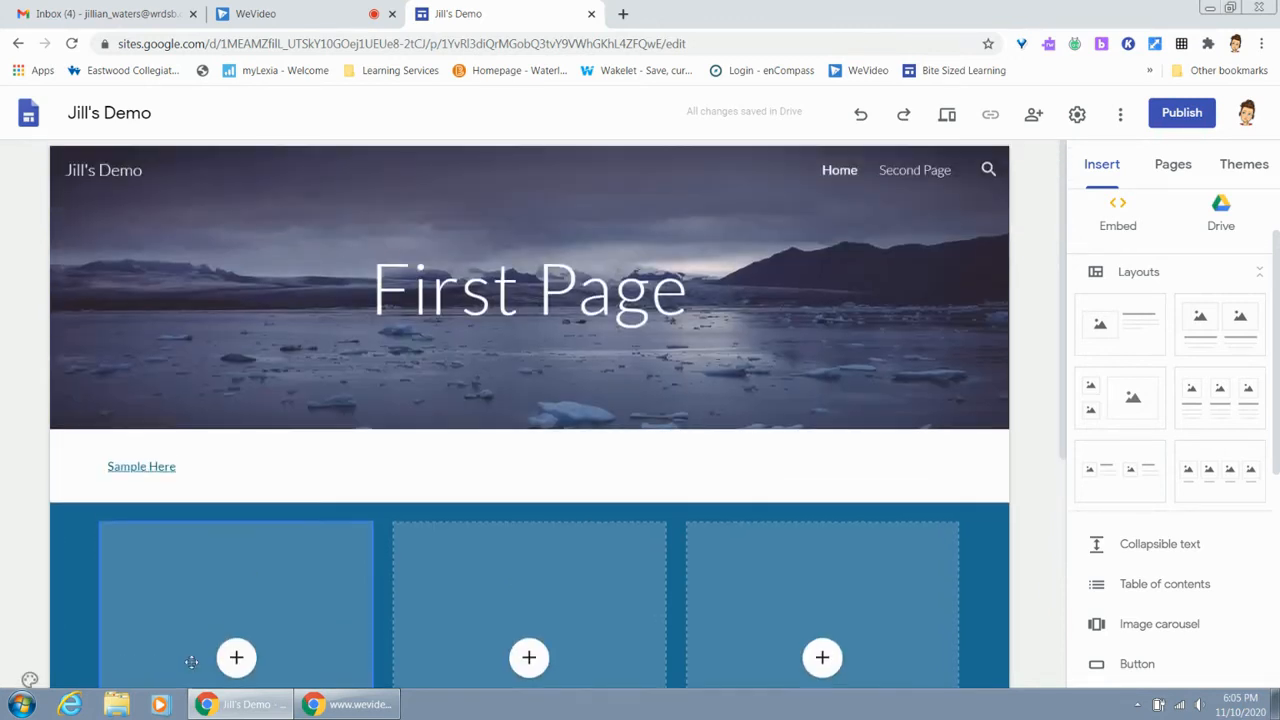
# View the site's sharing settings and close them without adding people or groups
pyautogui.click(860, 351)
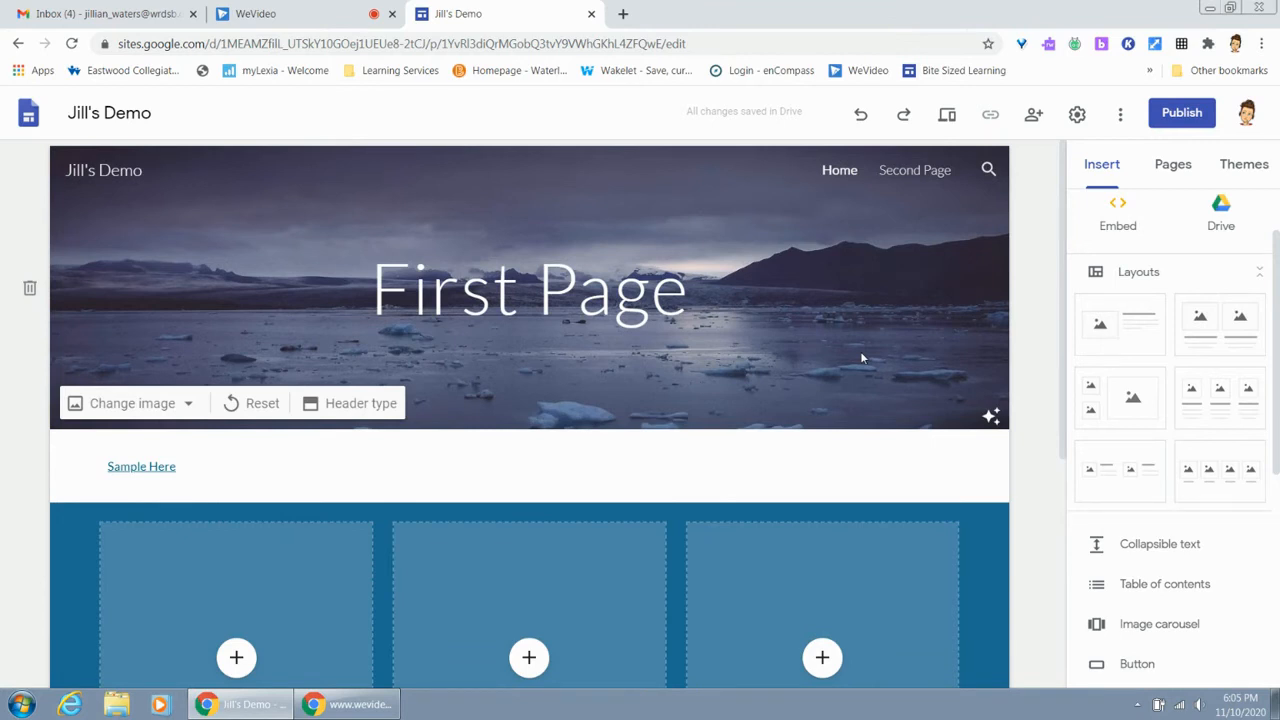
pyautogui.click(1036, 115)
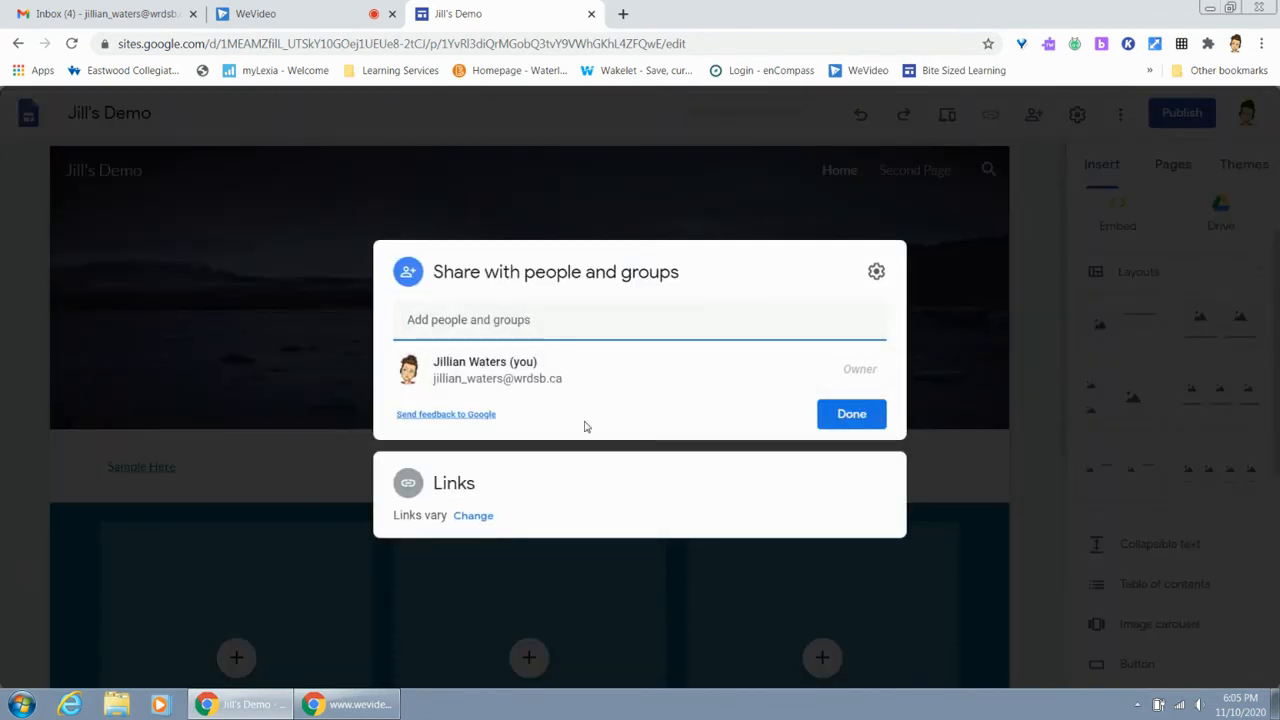
pyautogui.click(840, 420)
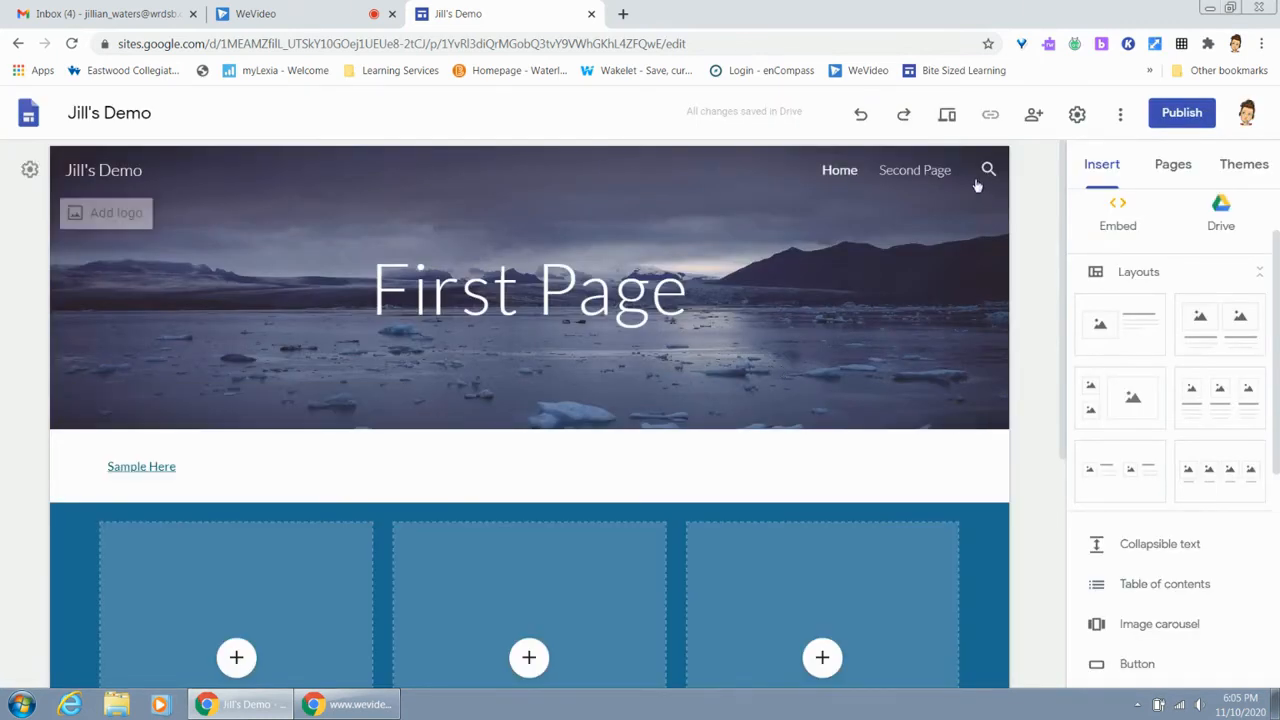
# Preview the Home page in the large-screen, tablet and phone views
pyautogui.click(950, 115)
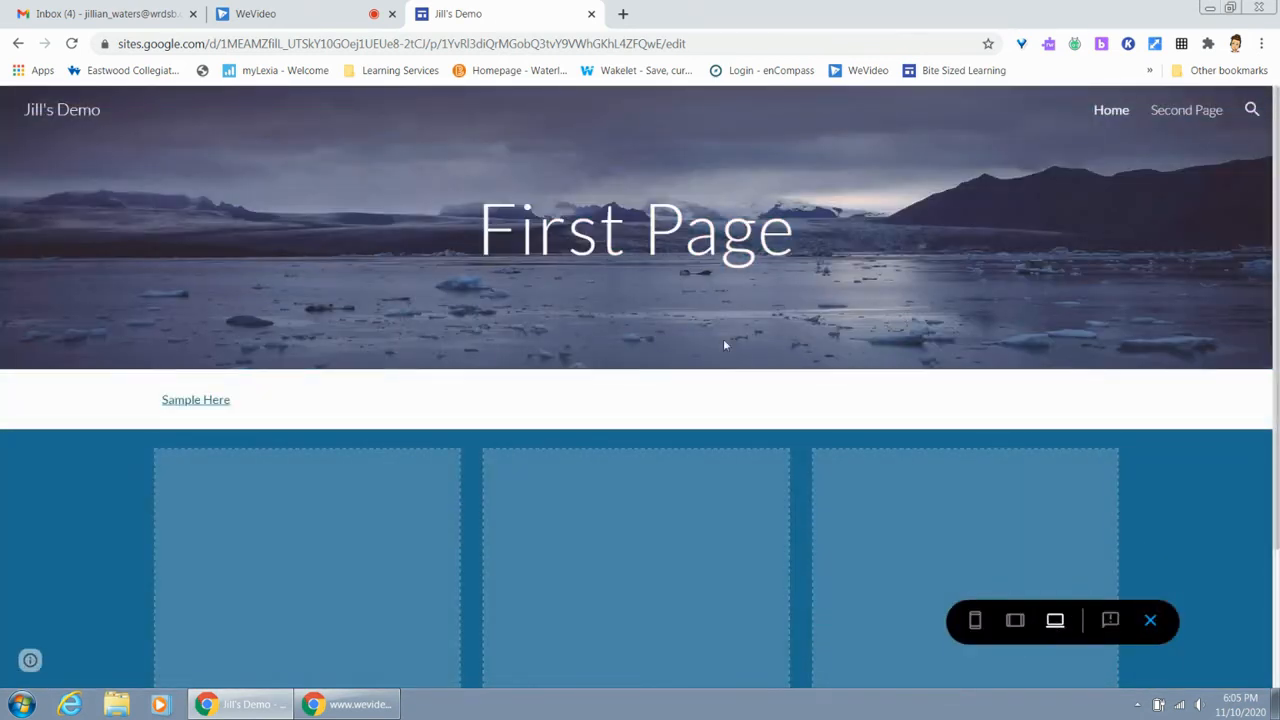
pyautogui.scroll(-2, 725, 345)
pyautogui.scroll(2, 725, 345)
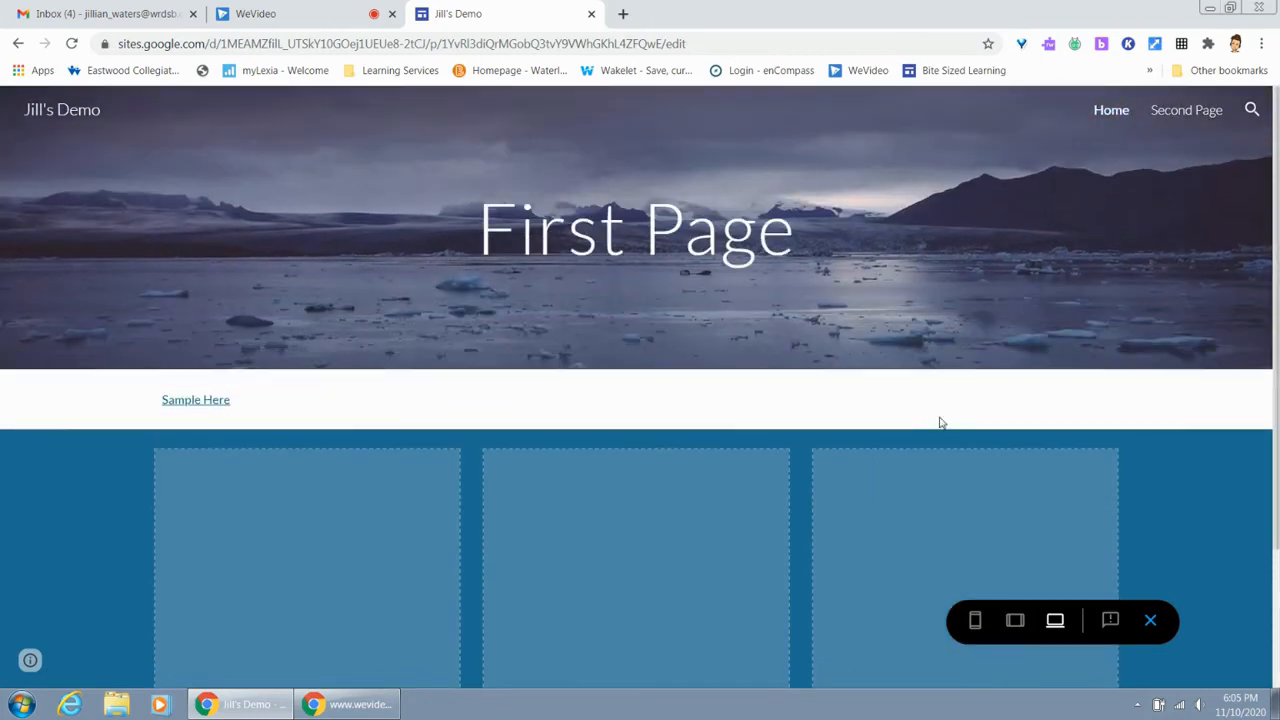
pyautogui.click(1018, 630)
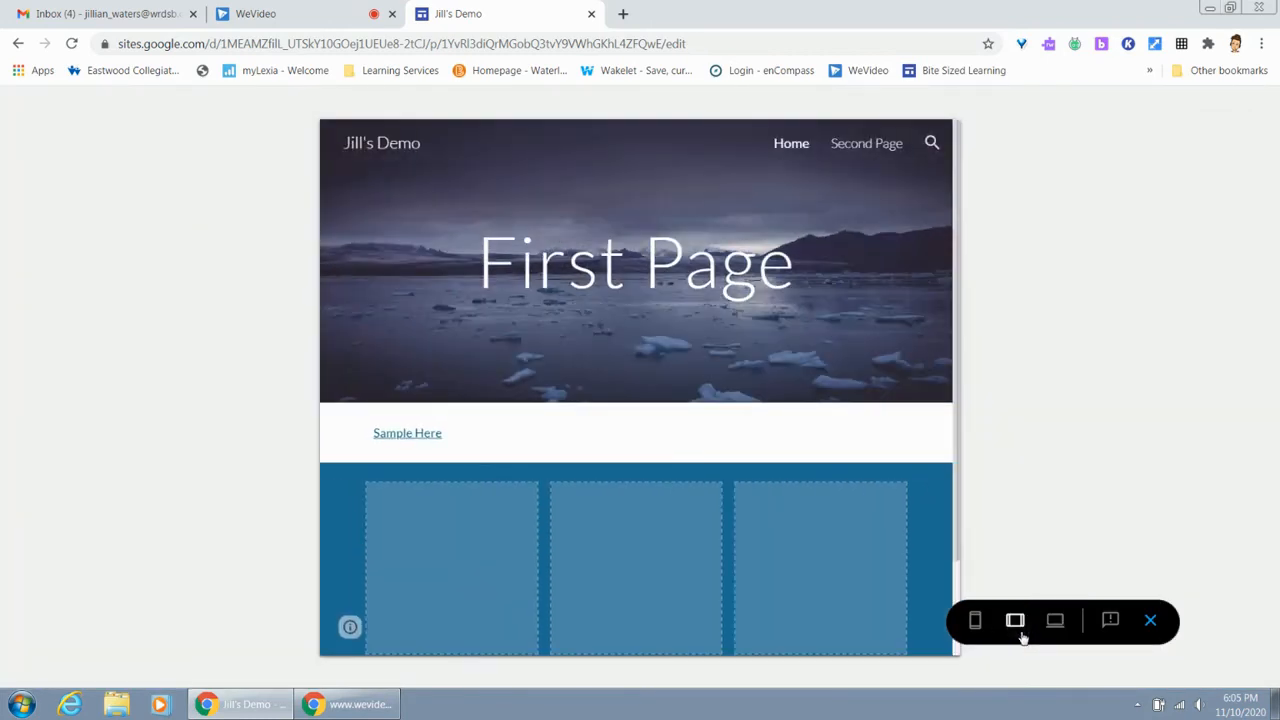
pyautogui.click(975, 628)
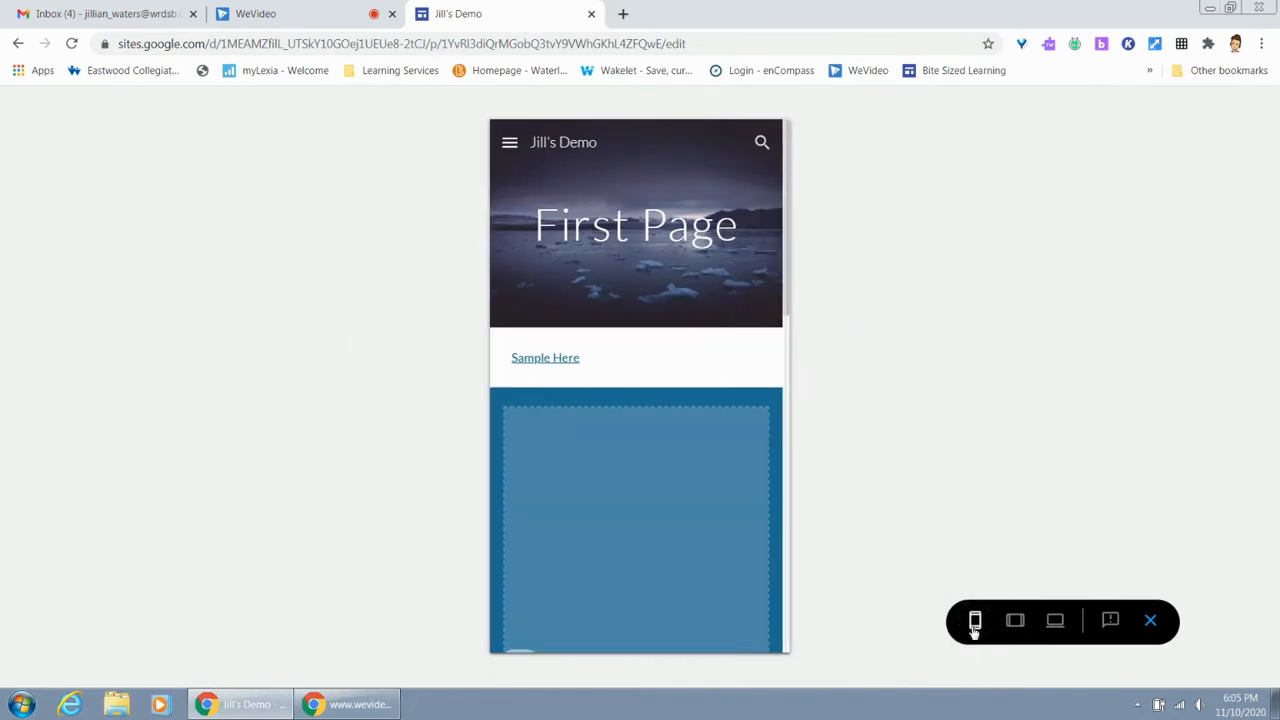
# Look through the whole Home page in the phone preview and return to the editor
pyautogui.scroll(-5, 633, 490)
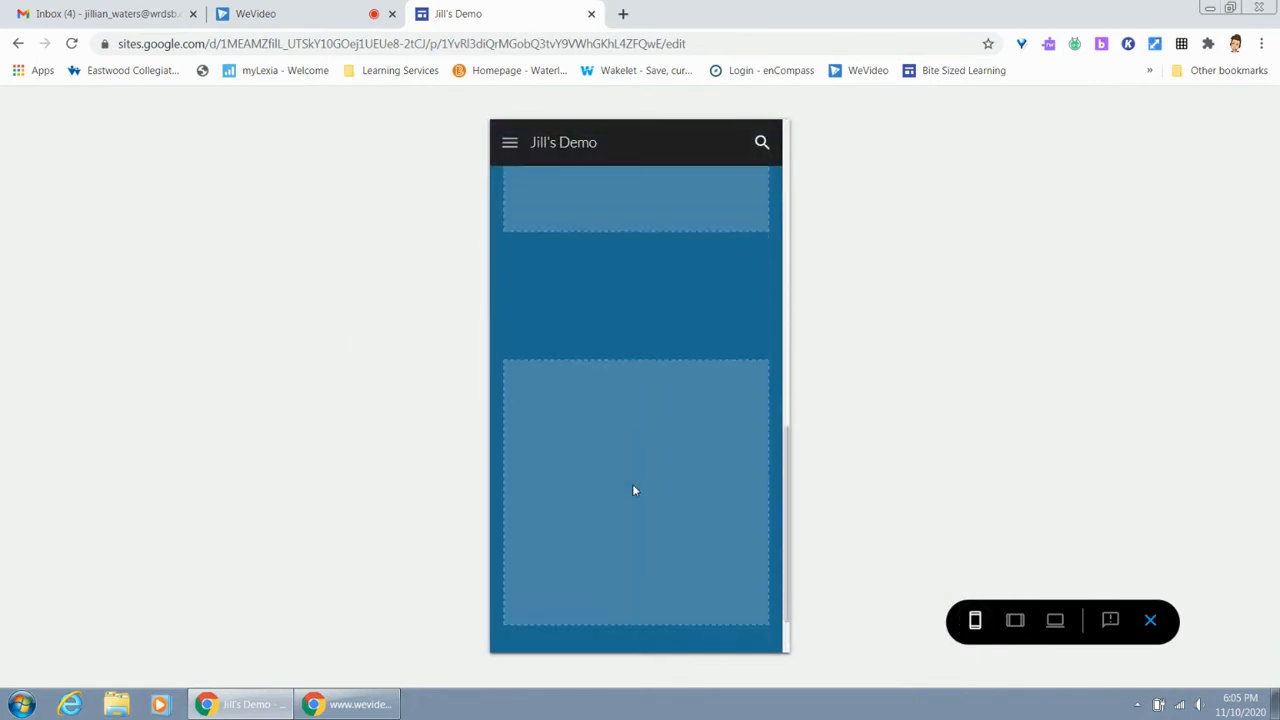
pyautogui.scroll(4, 633, 490)
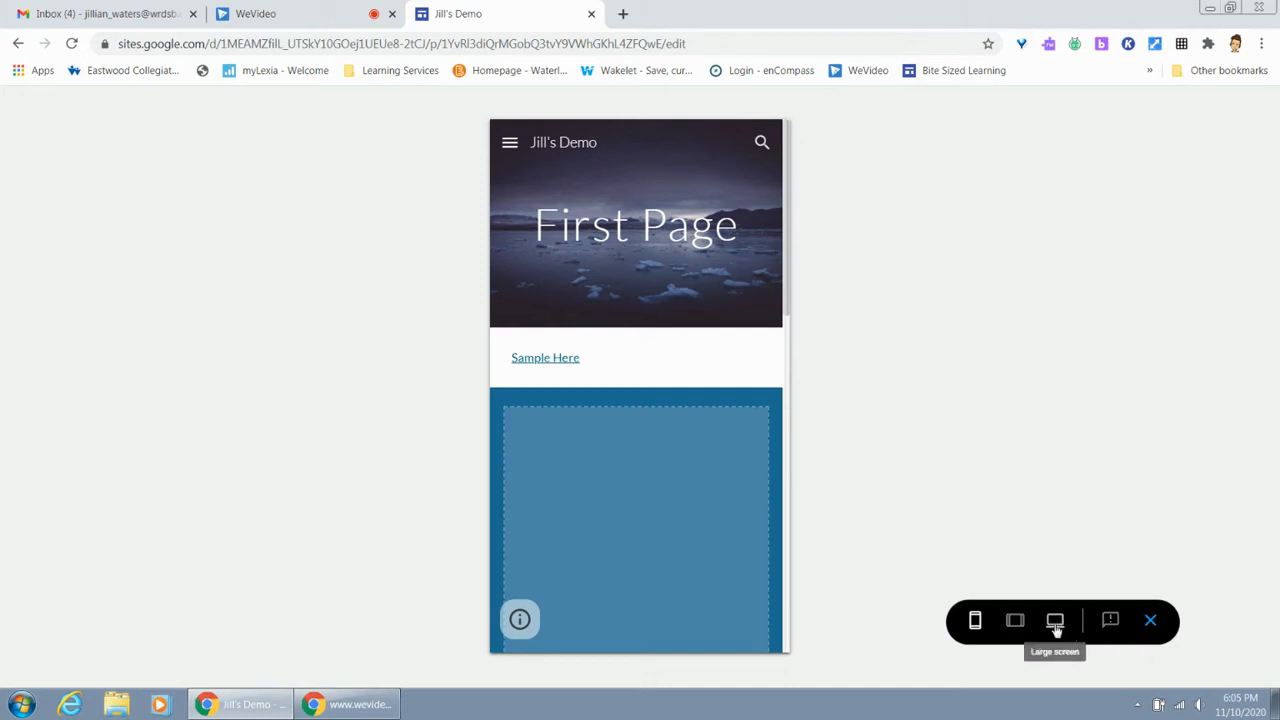
pyautogui.click(1152, 622)
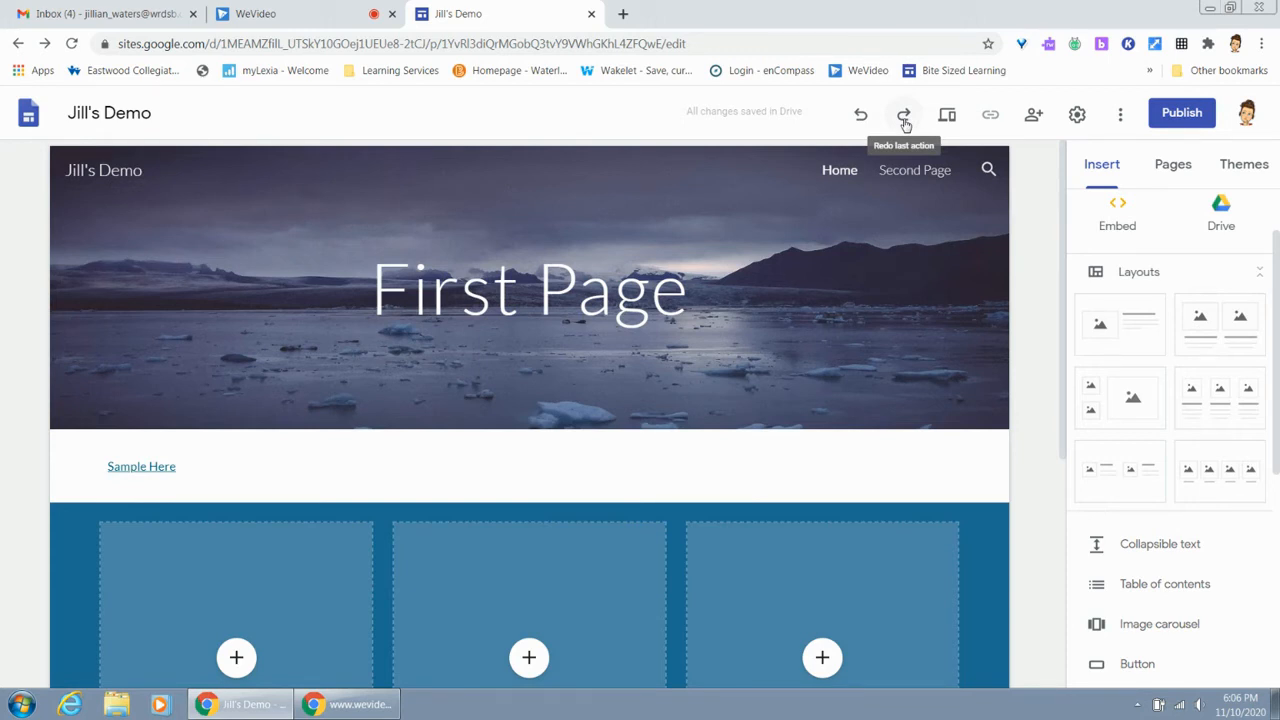
# Set the site's navigation mode to Side in the site settings
pyautogui.click(1079, 116)
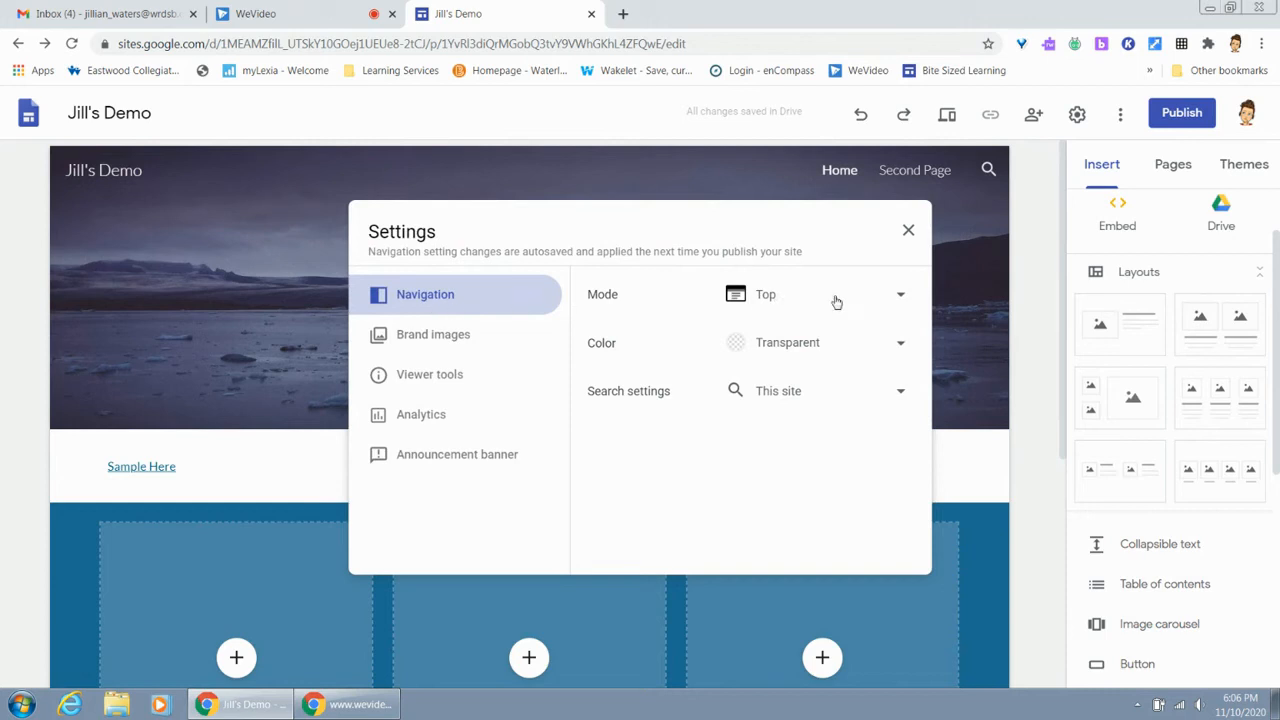
pyautogui.click(904, 298)
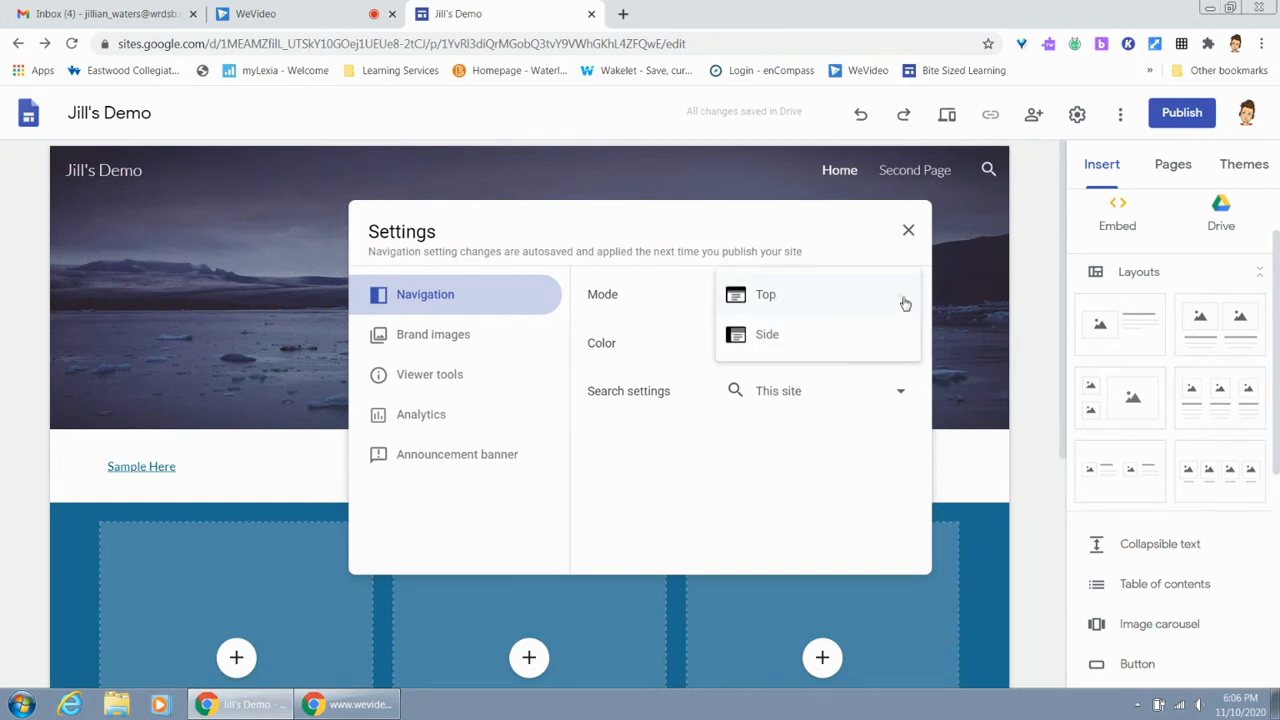
pyautogui.click(820, 347)
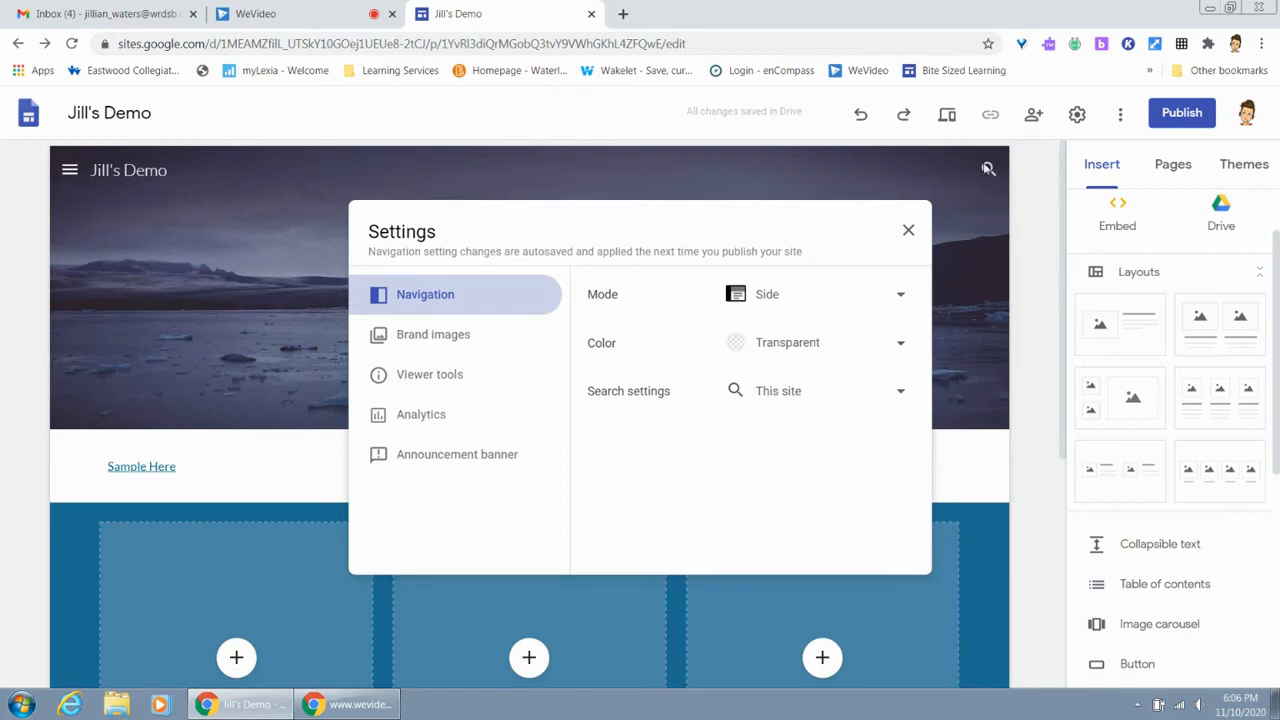
# Review the search, brand image, viewer tool and analytics settings without changing them, and close the site settings
pyautogui.click(900, 394)
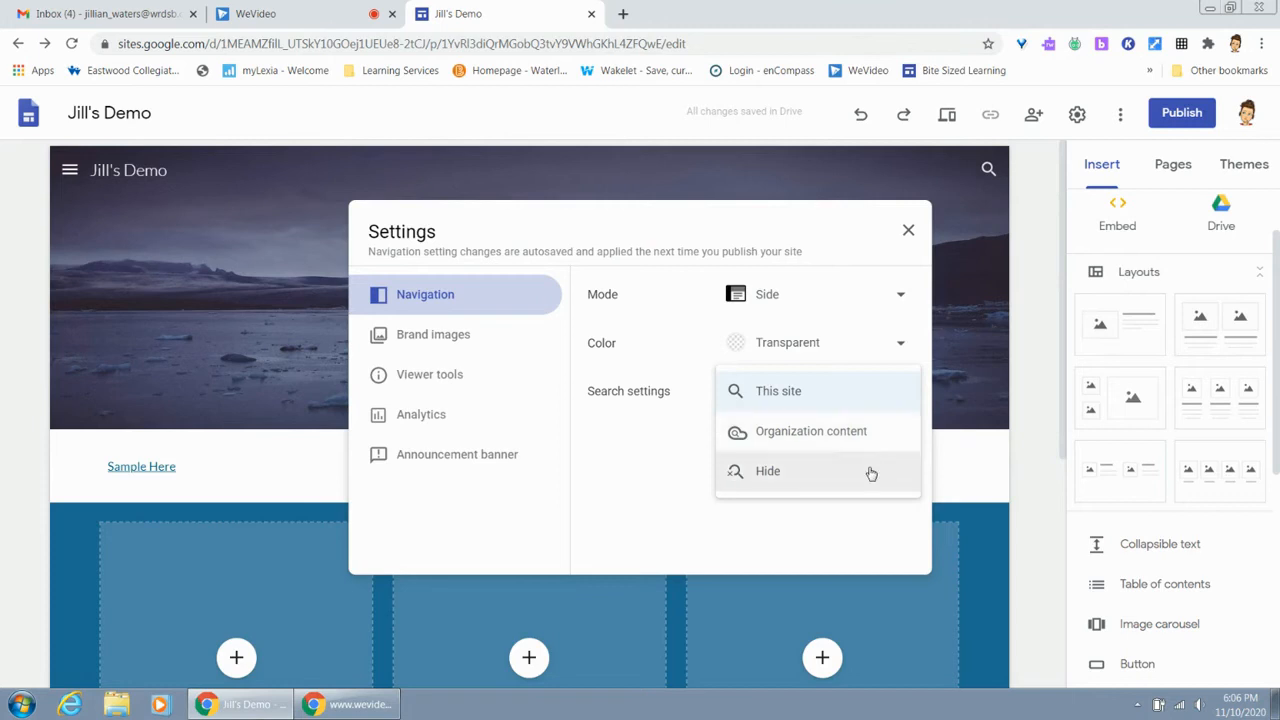
pyautogui.click(675, 506)
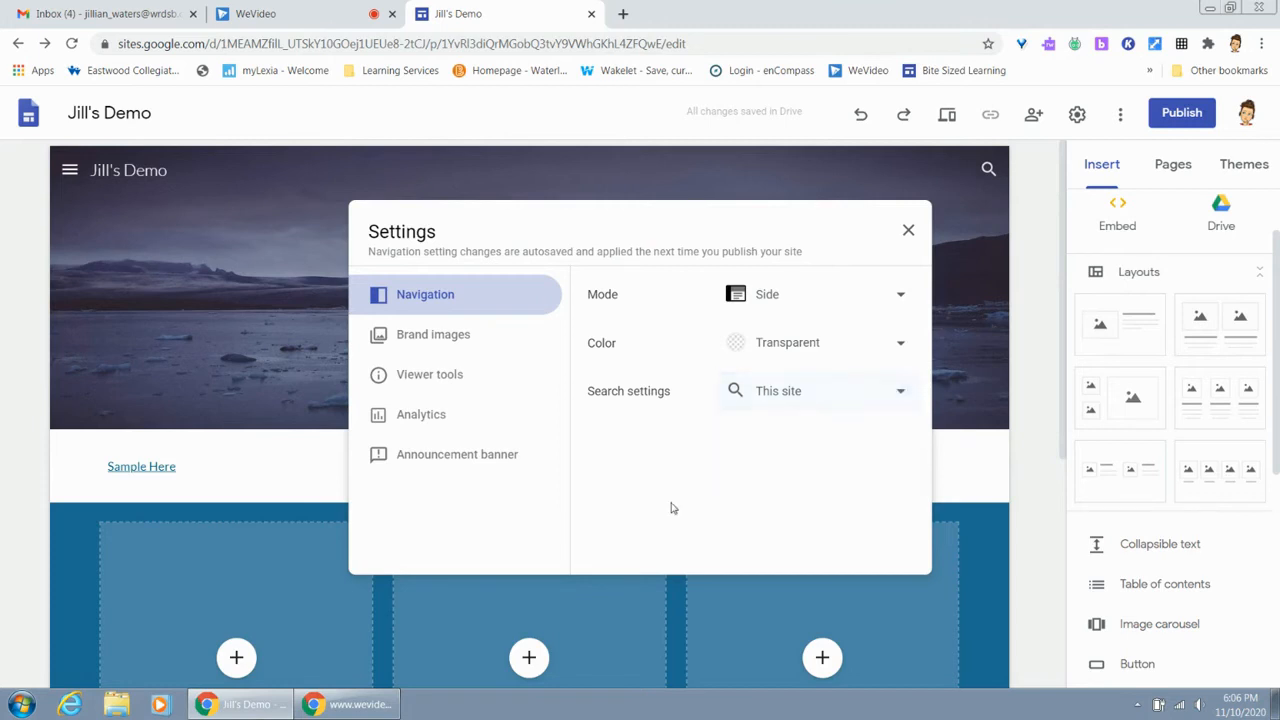
pyautogui.click(450, 337)
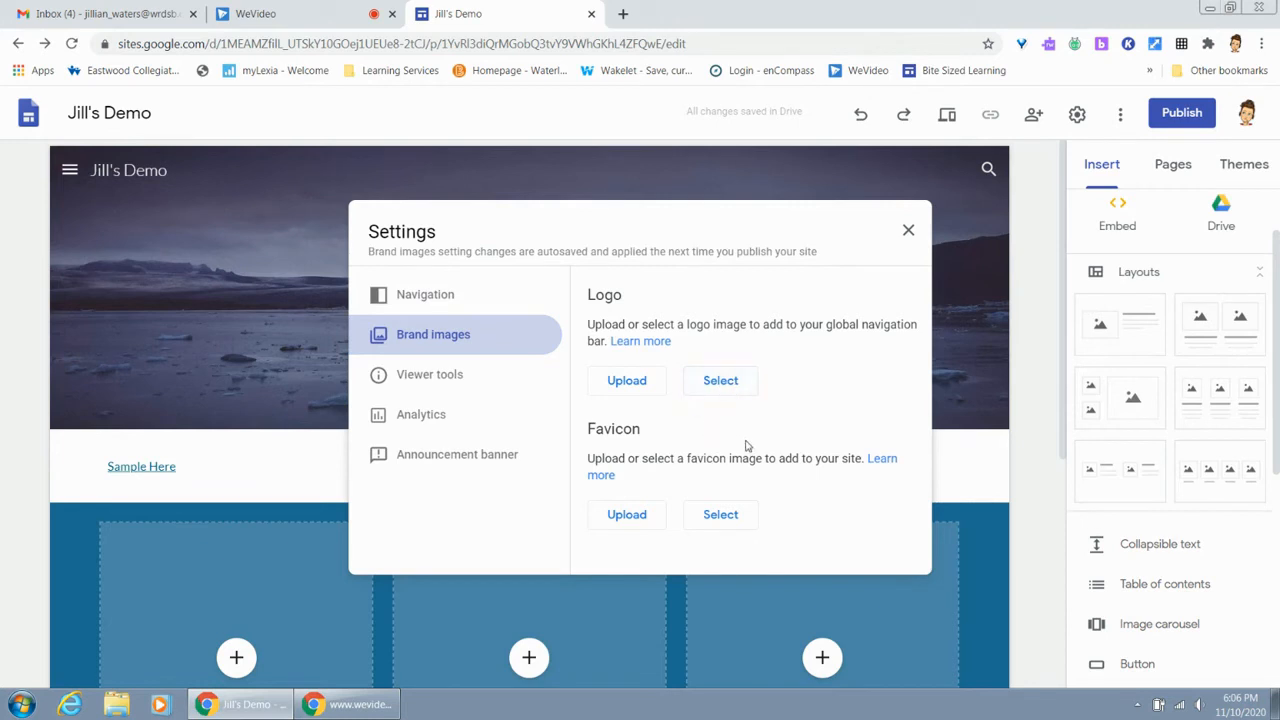
pyautogui.click(451, 375)
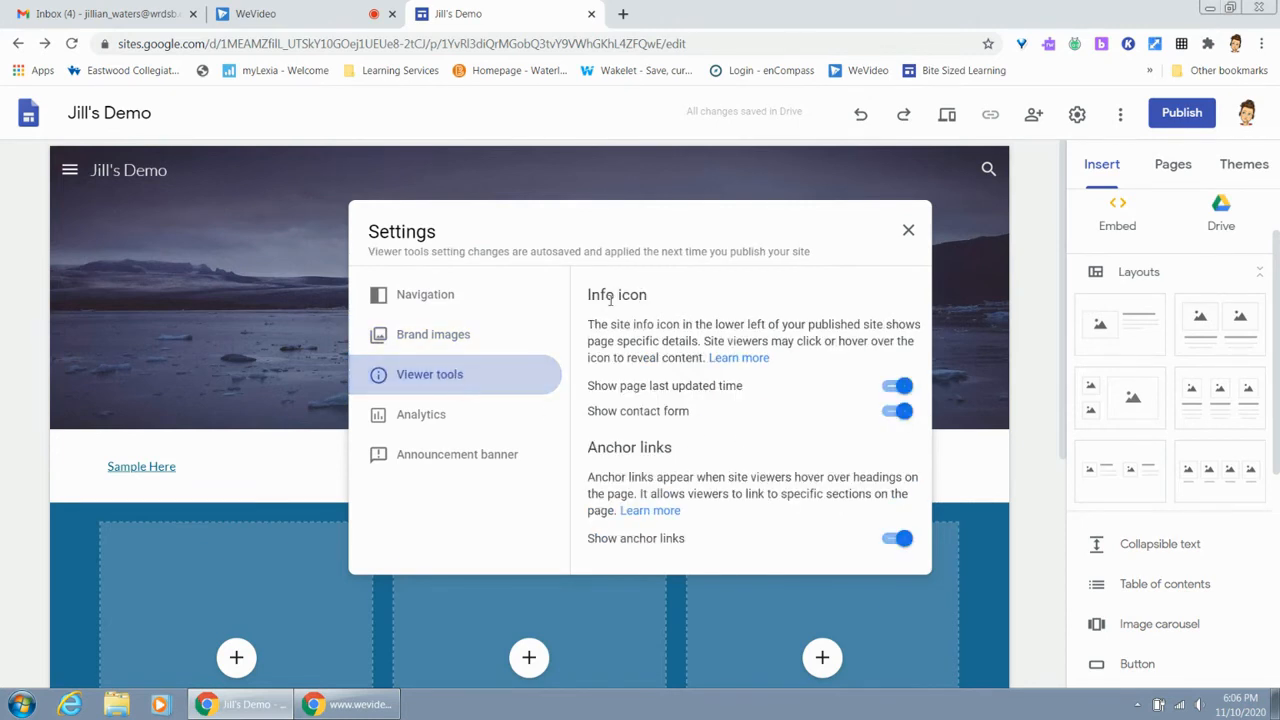
pyautogui.click(449, 424)
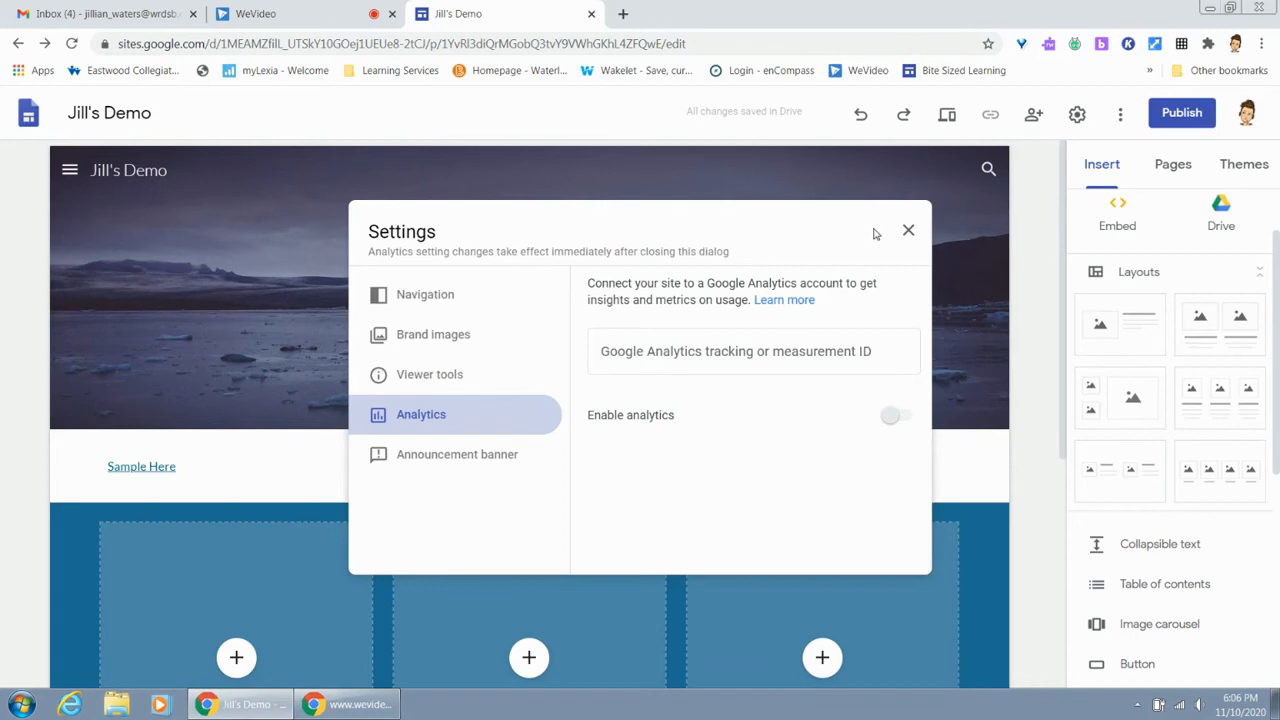
pyautogui.click(905, 237)
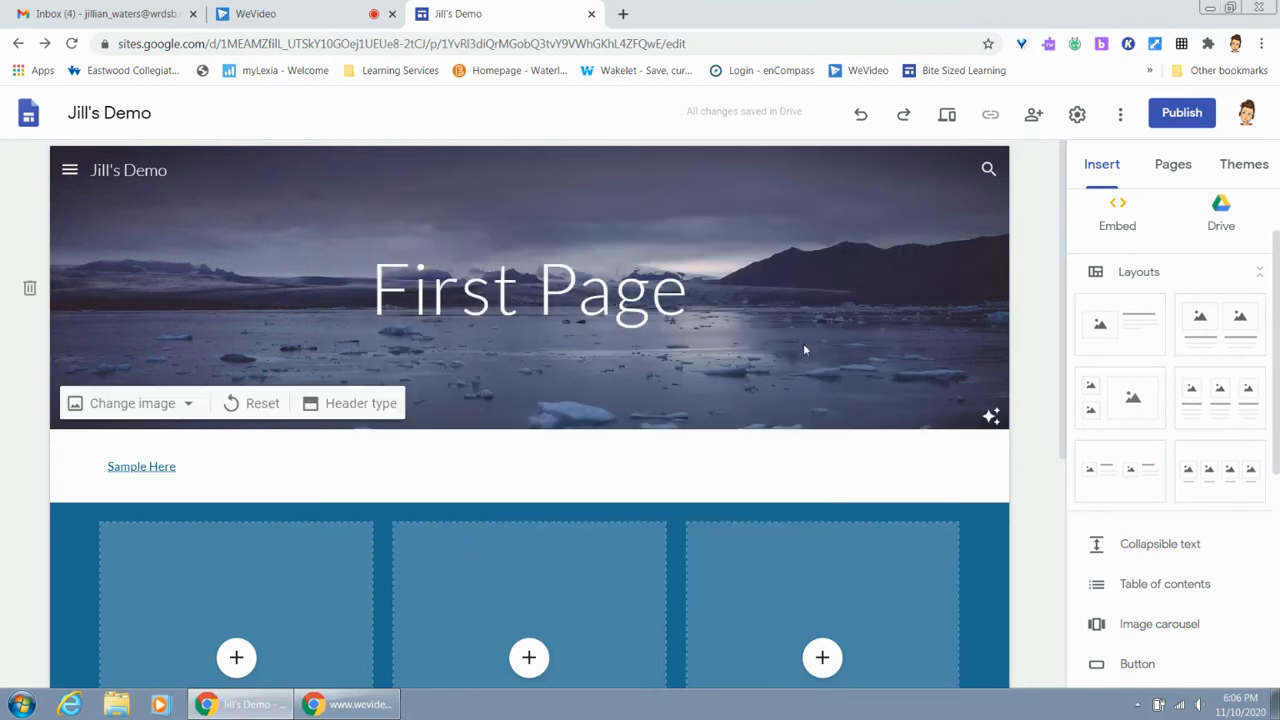
# Look over the Home page, open Second Page from the site's side navigation, and check the additional site options
pyautogui.scroll(-4, 525, 468)
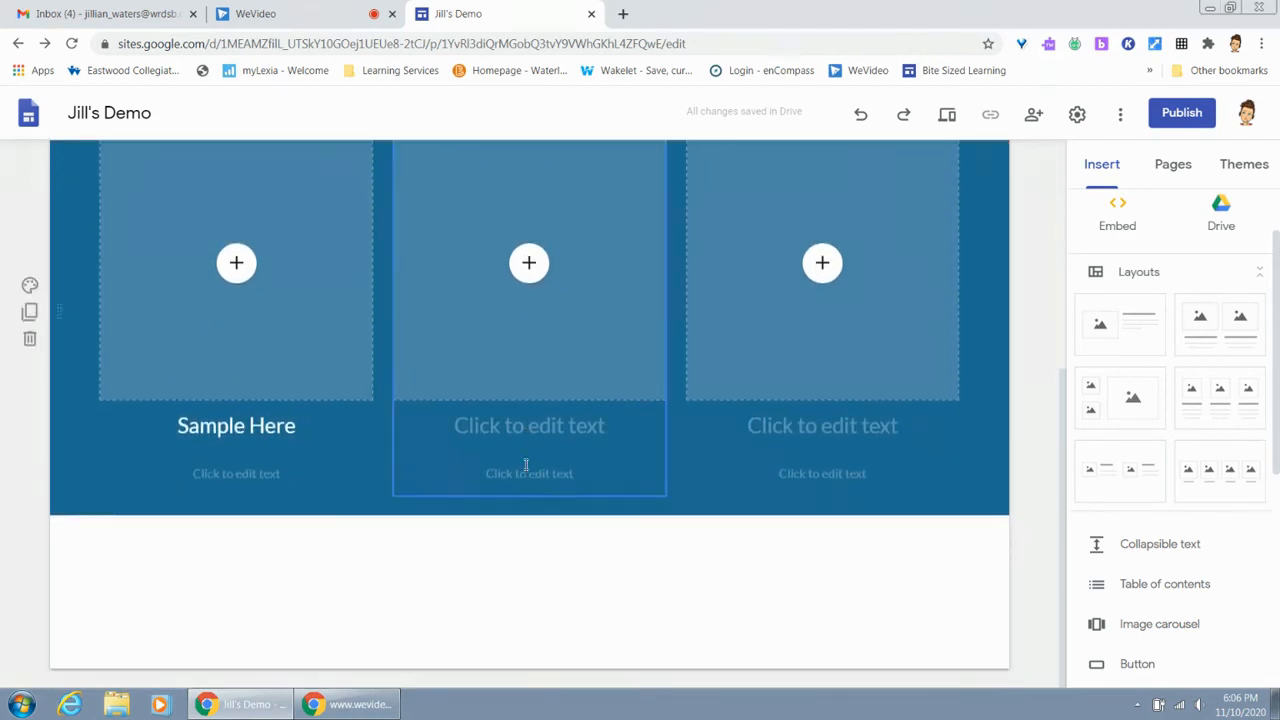
pyautogui.scroll(4, 525, 468)
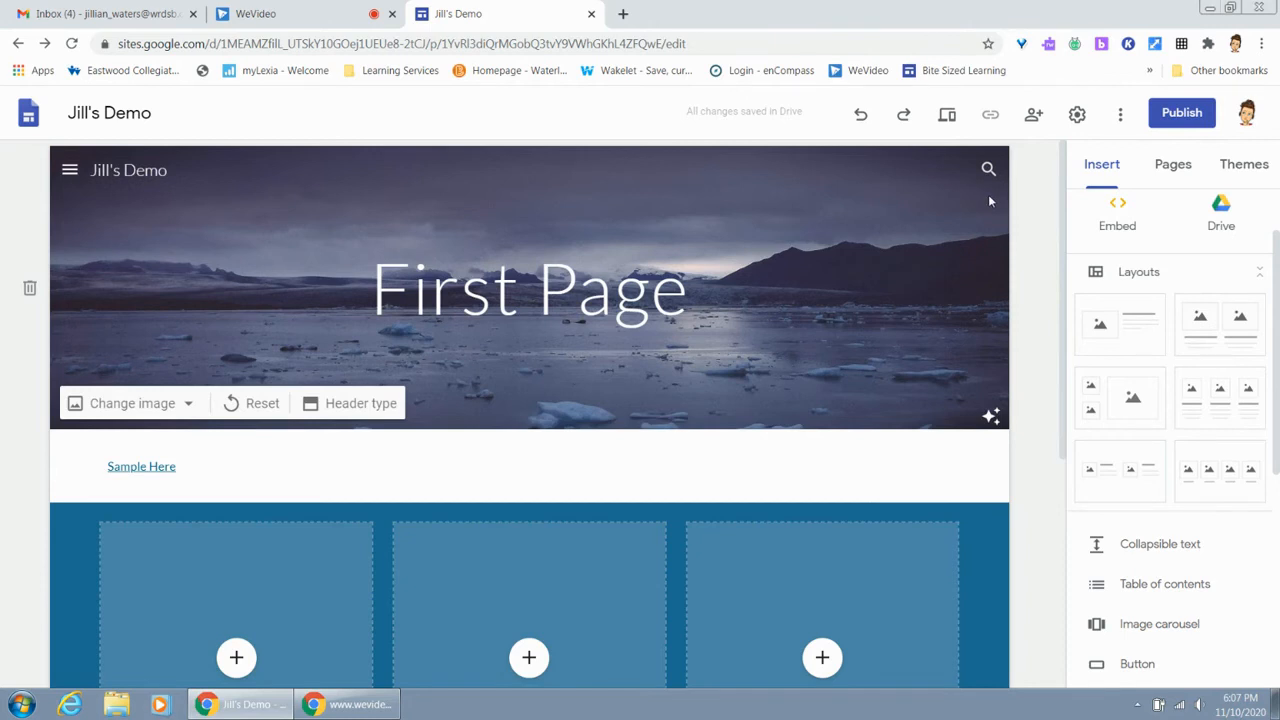
pyautogui.click(70, 172)
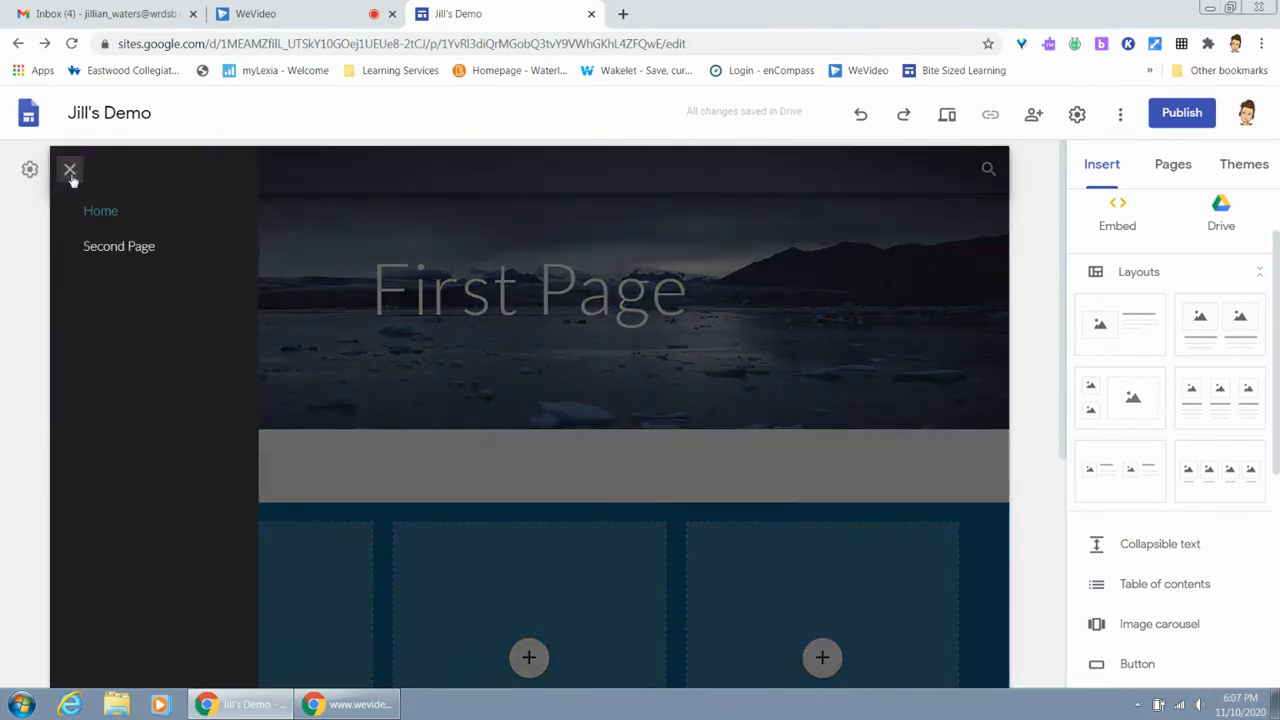
pyautogui.click(106, 257)
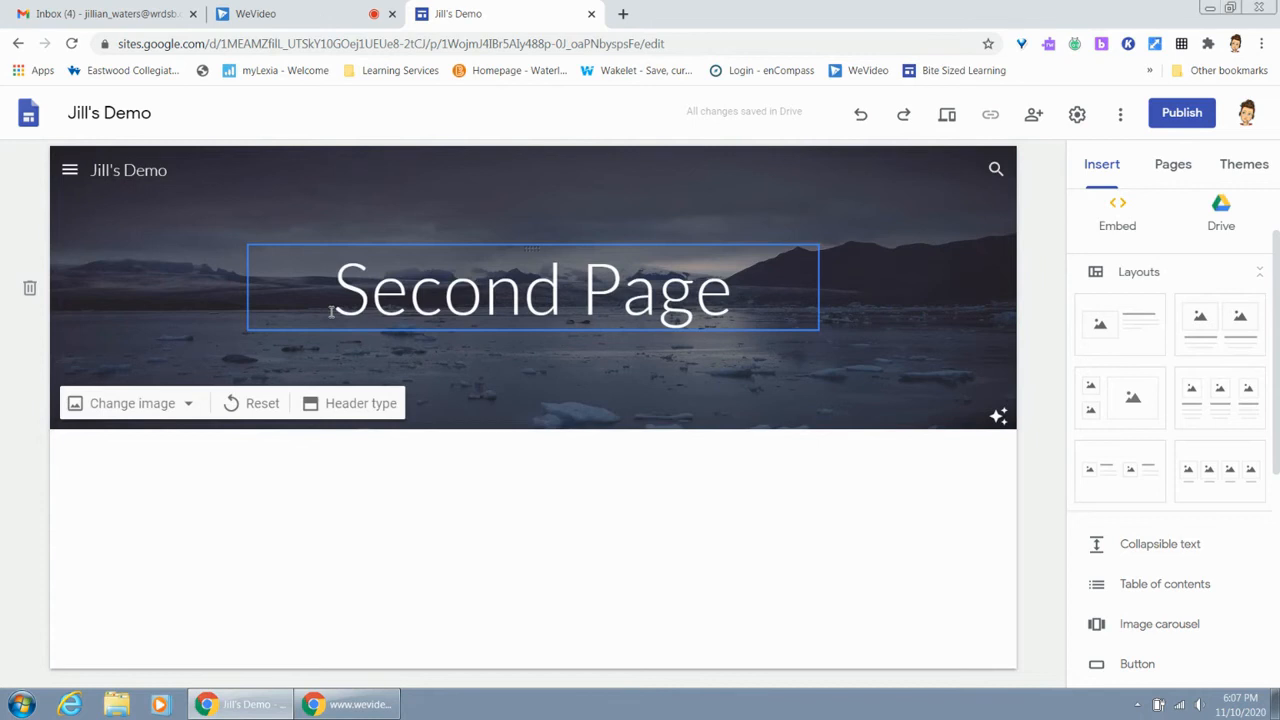
pyautogui.click(1124, 113)
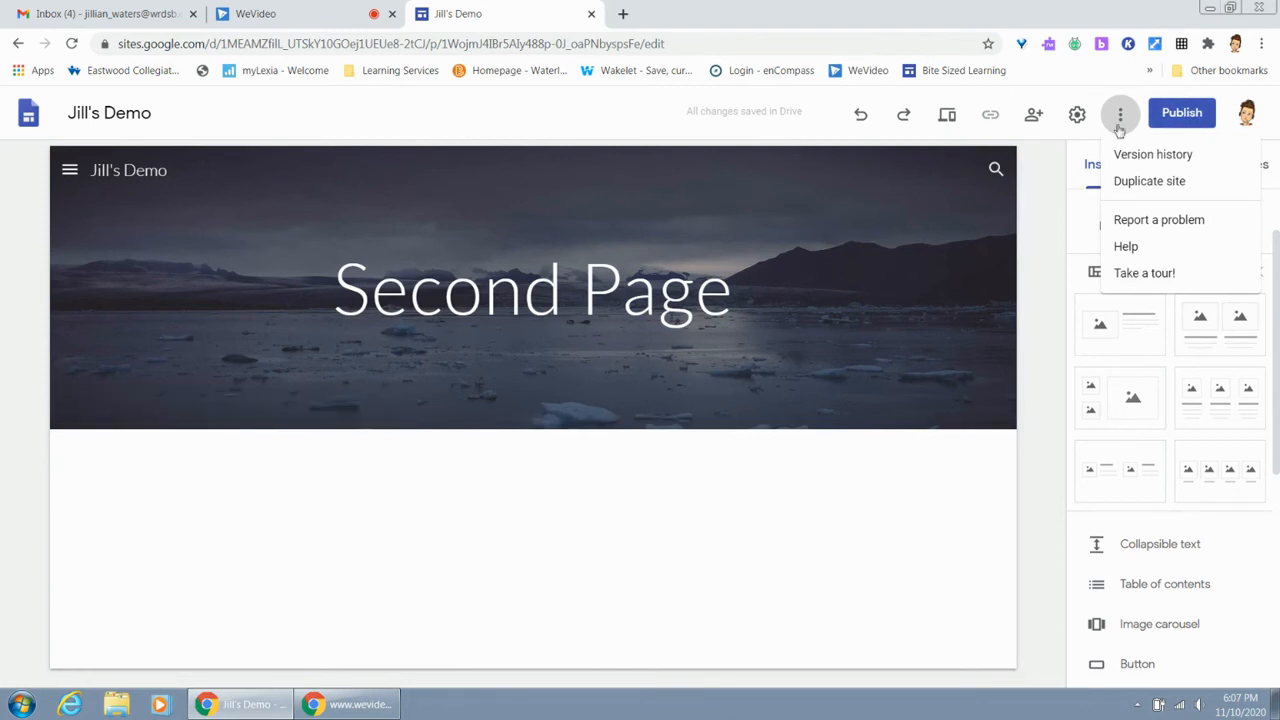
pyautogui.click(1066, 206)
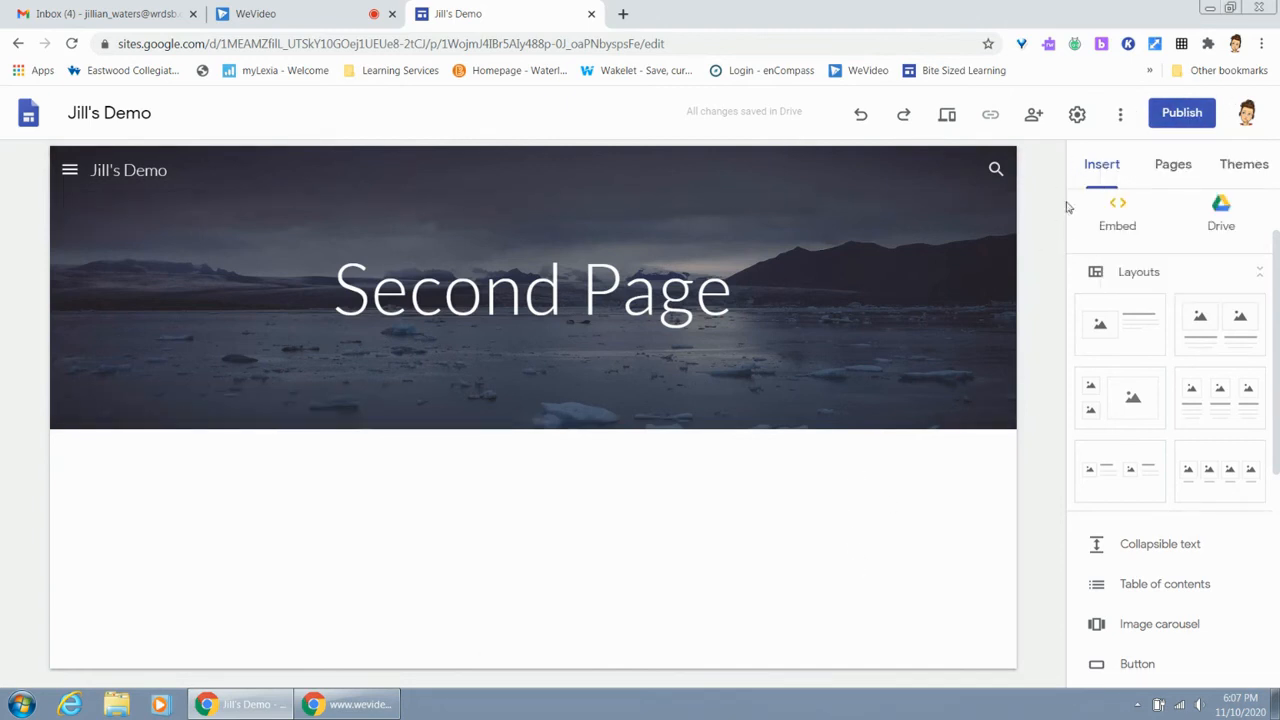
# Start publishing the site and change the published site's link access to Public
pyautogui.click(1178, 116)
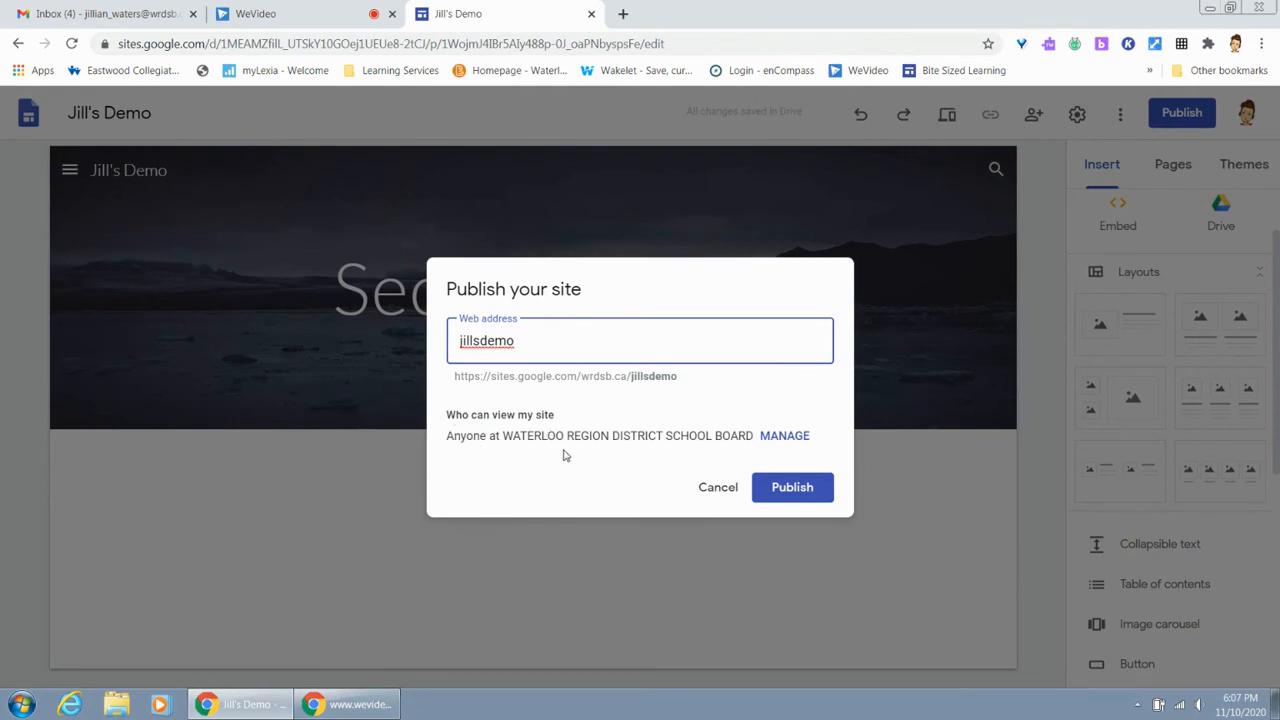
pyautogui.click(781, 437)
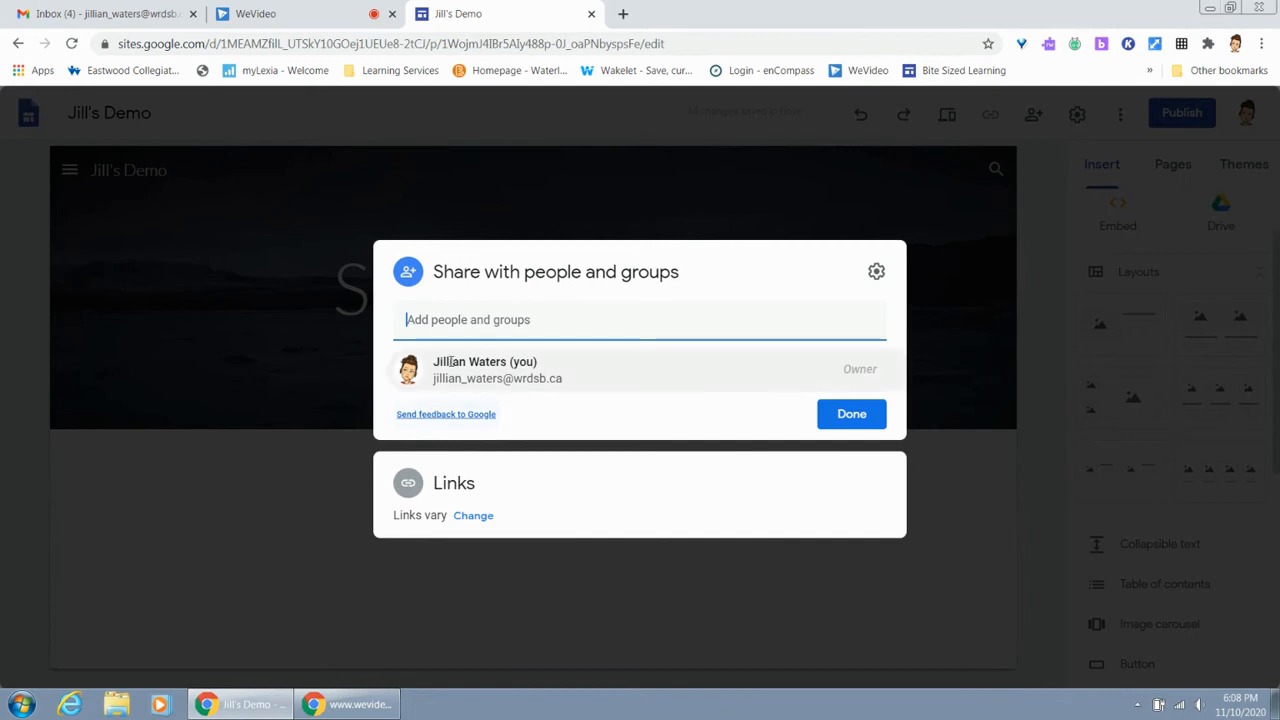
pyautogui.click(474, 517)
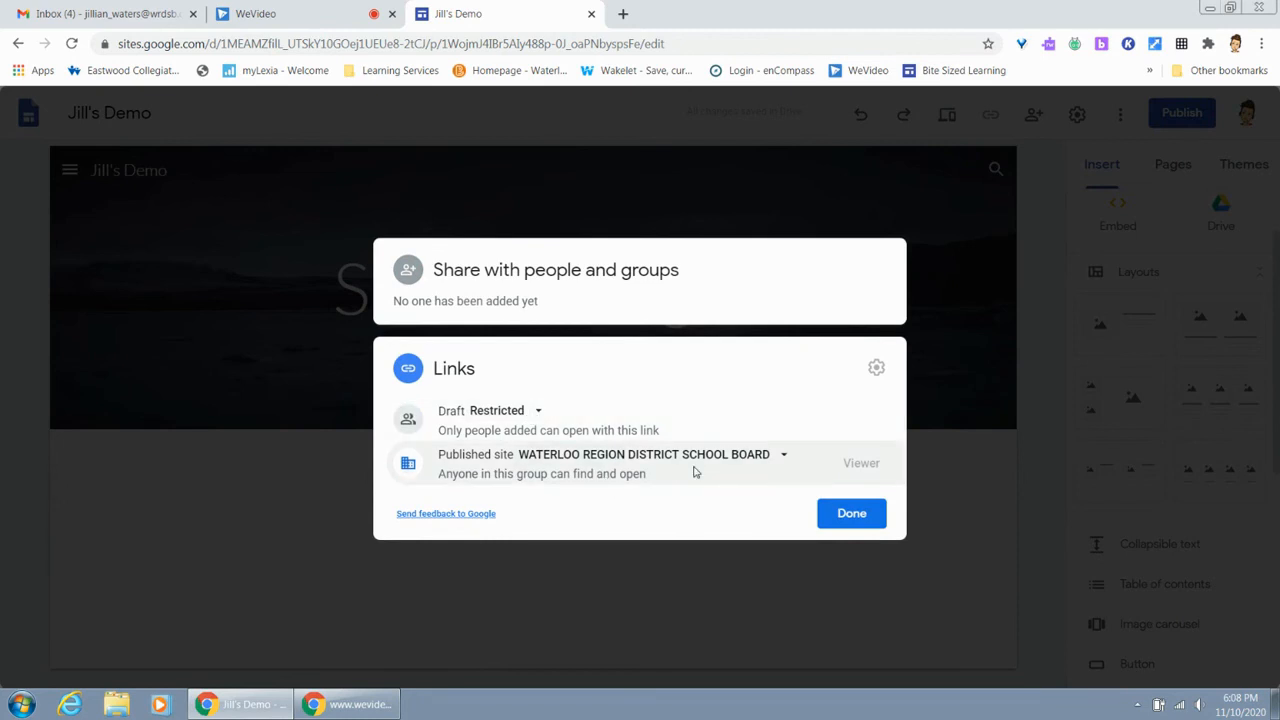
pyautogui.click(785, 457)
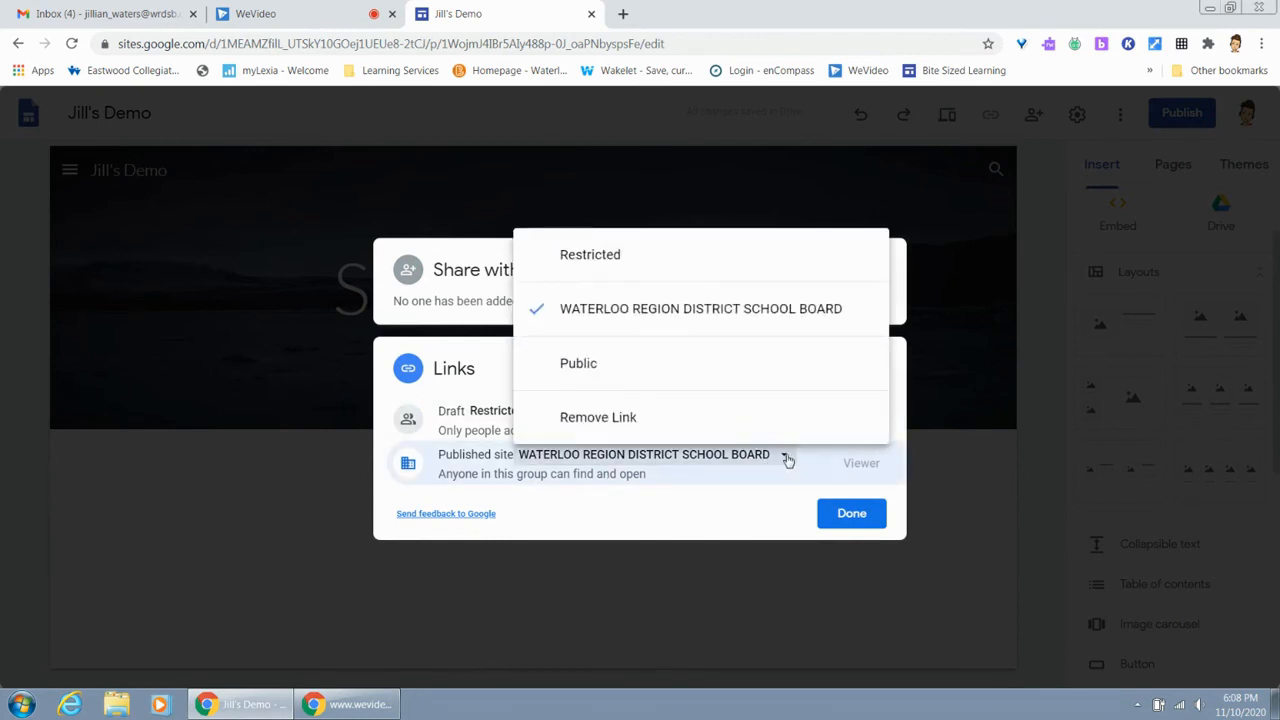
pyautogui.click(632, 362)
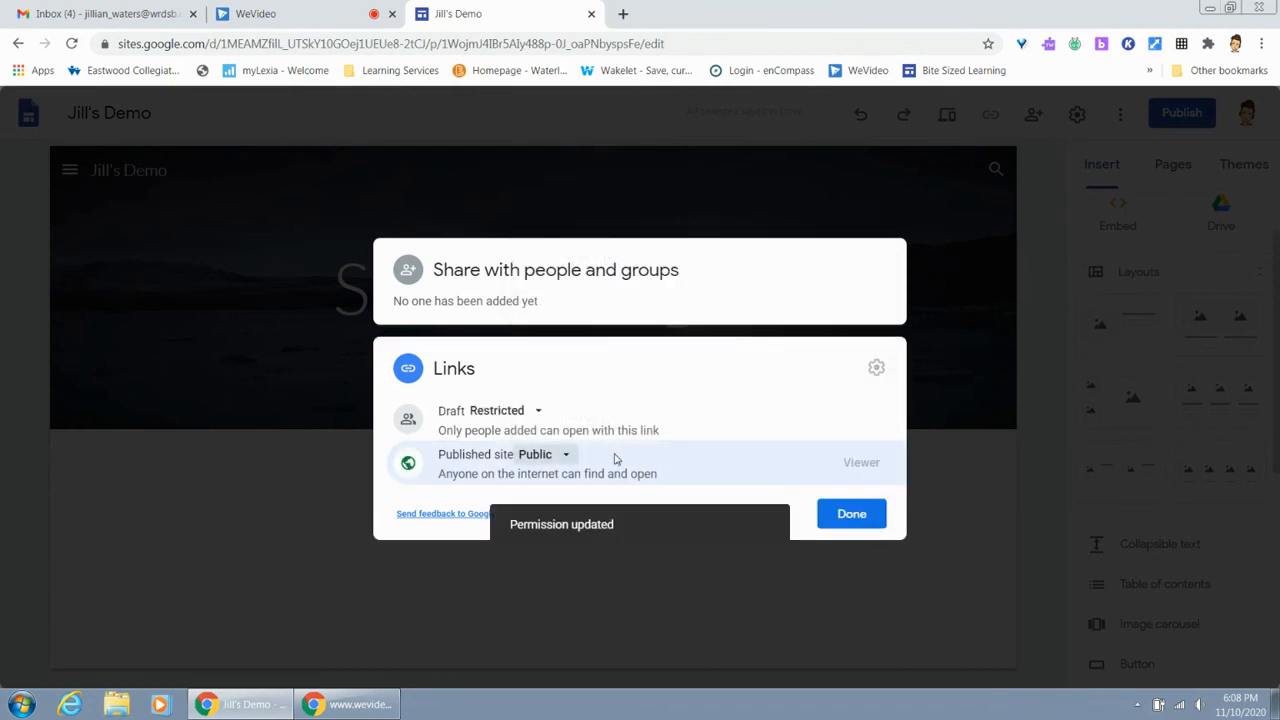
# Set the published site's link access back to WATERLOO REGION DISTRICT SCHOOL BOARD and cancel publishing
pyautogui.click(567, 456)
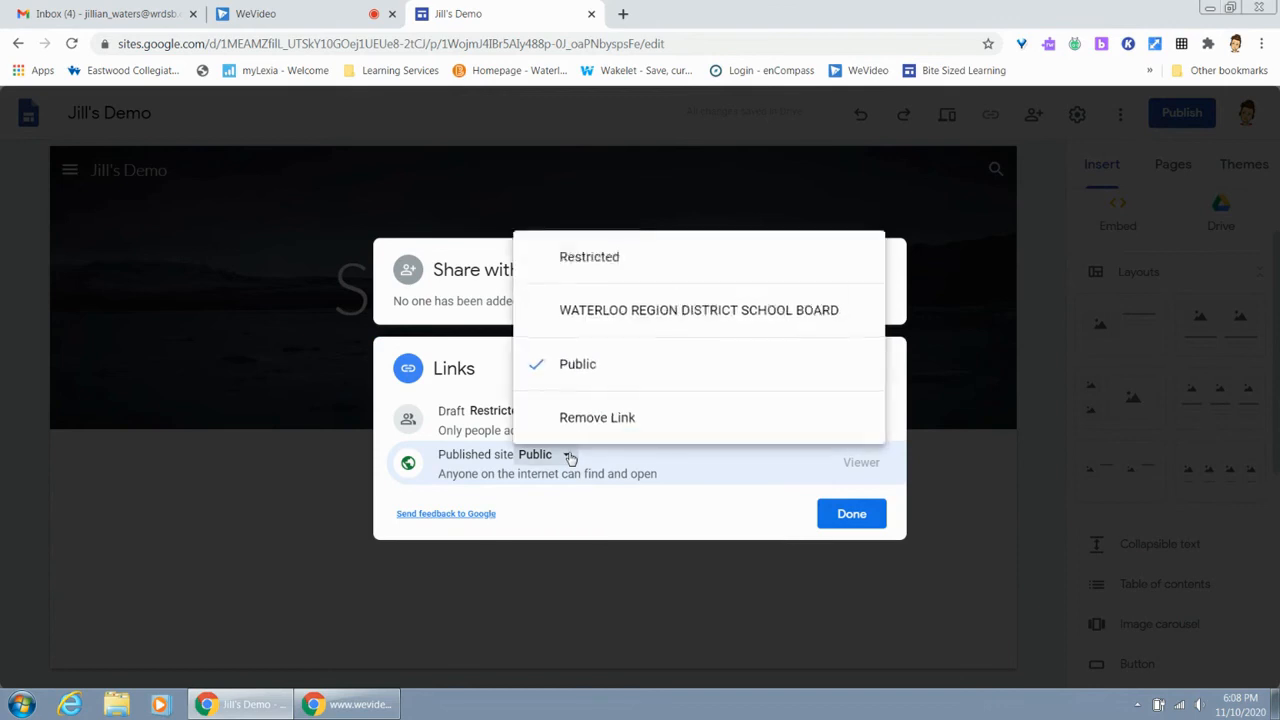
pyautogui.click(629, 330)
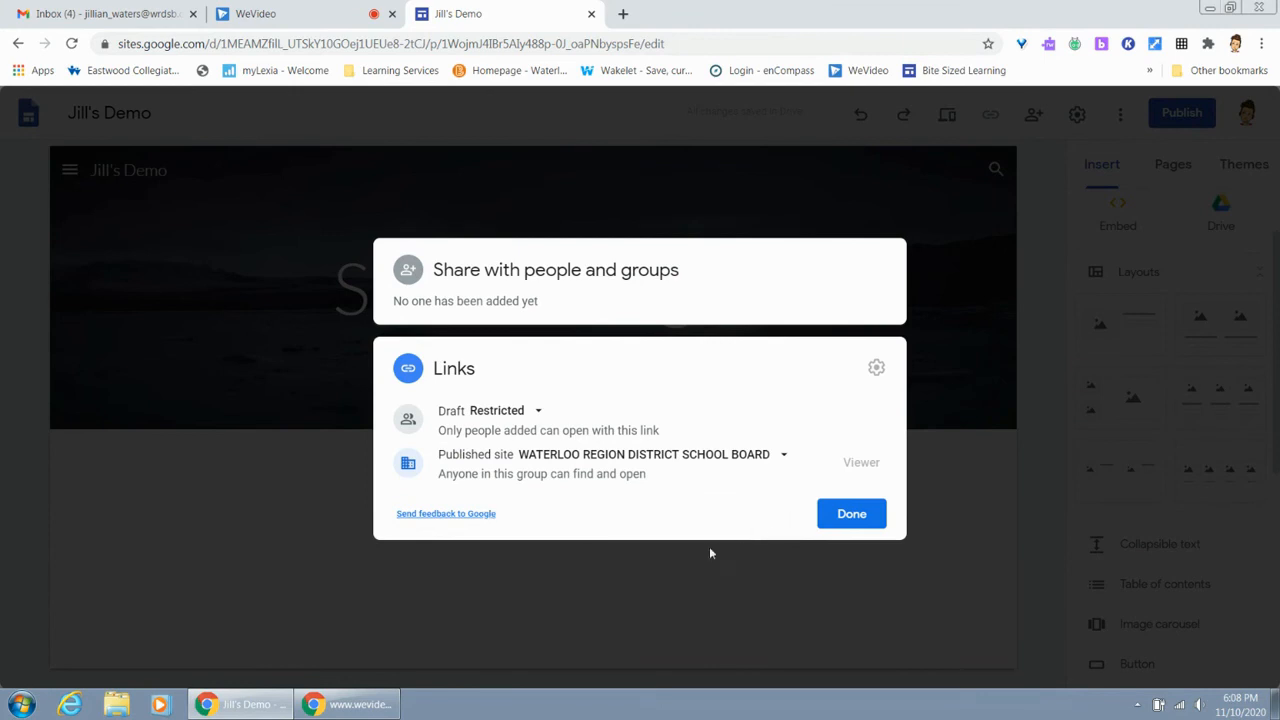
pyautogui.click(856, 520)
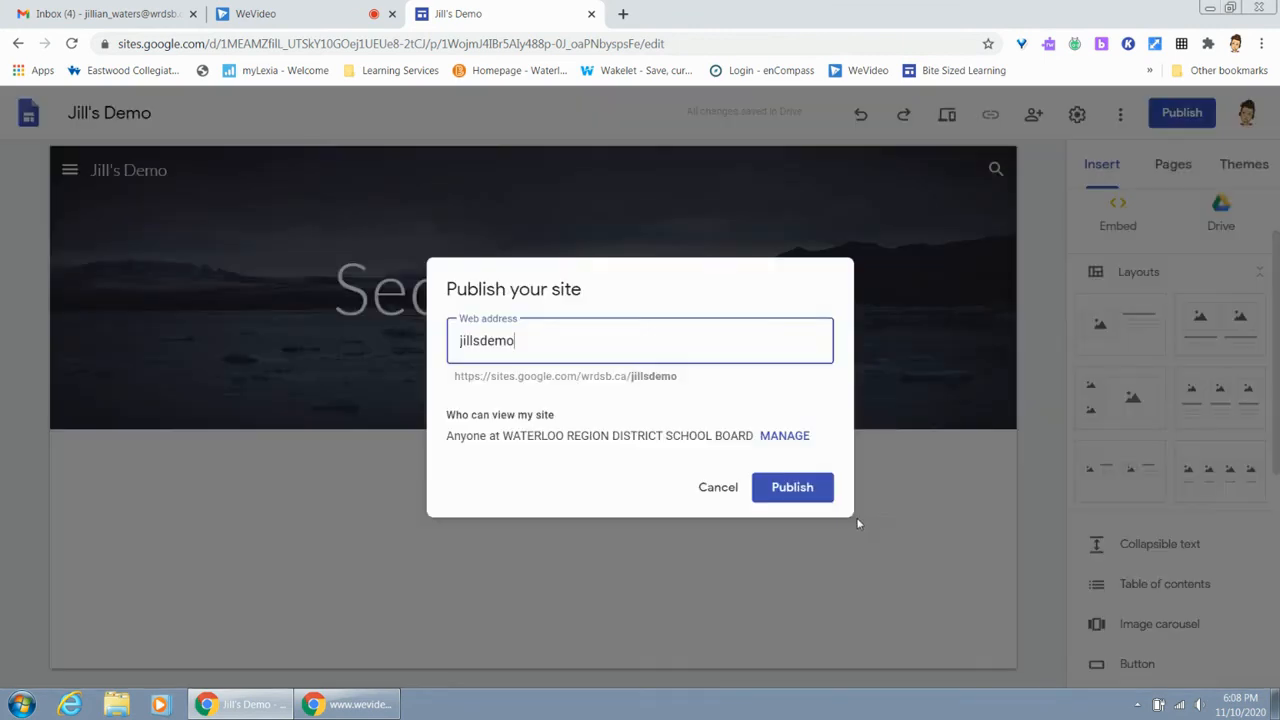
pyautogui.click(727, 487)
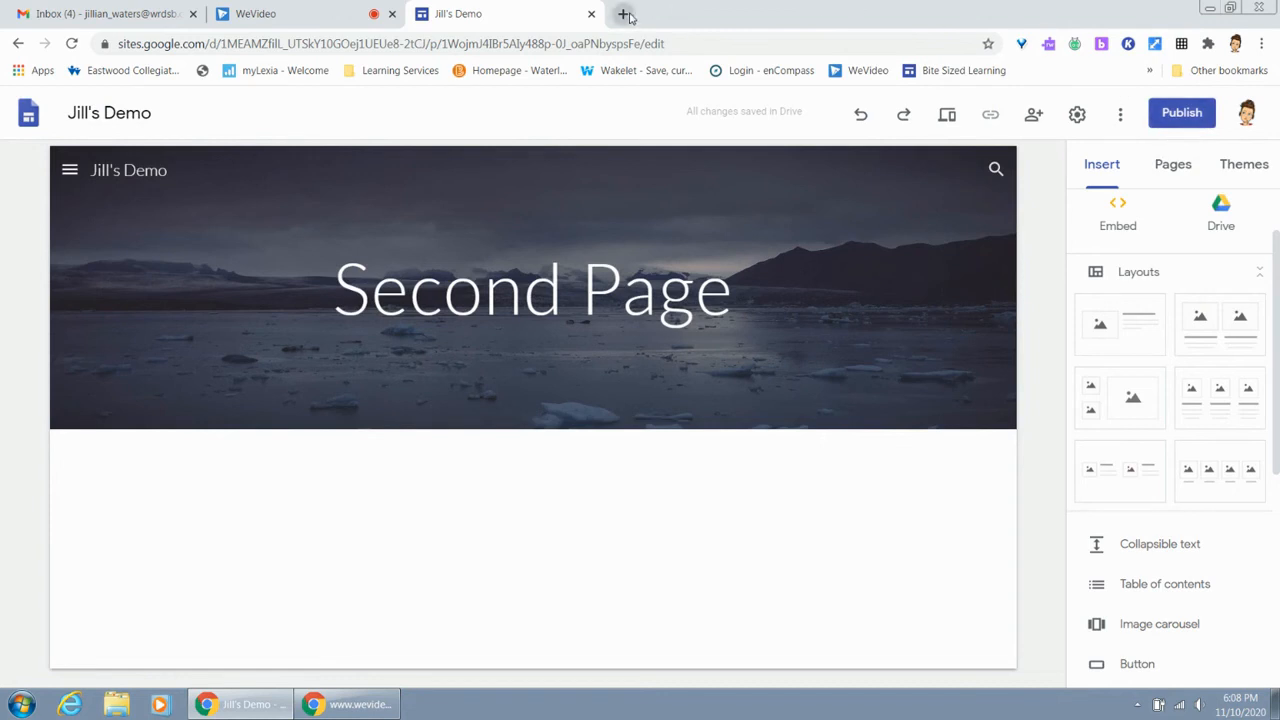
# Open the bookmarked Bite Sized Learning site in a new tab, look through its home page and open it for editing
pyautogui.hotkey('ctrl', 't')
pyautogui.click(963, 72)
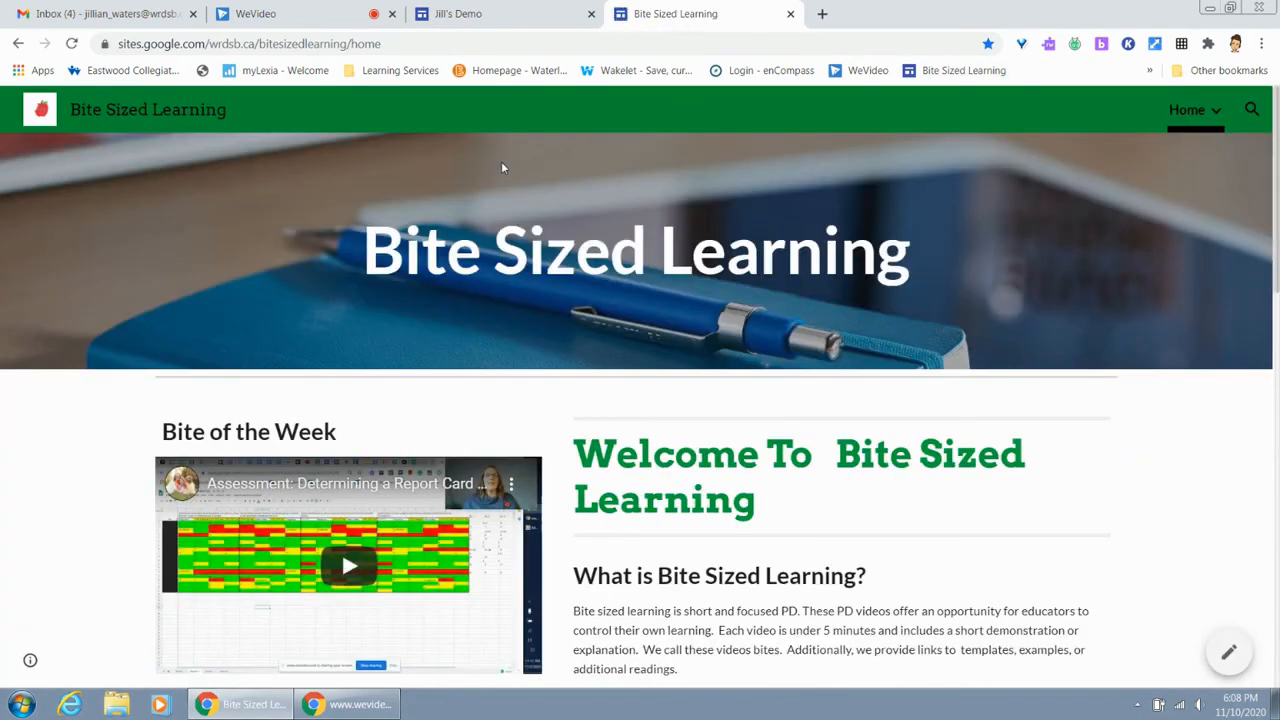
pyautogui.scroll(-3, 502, 167)
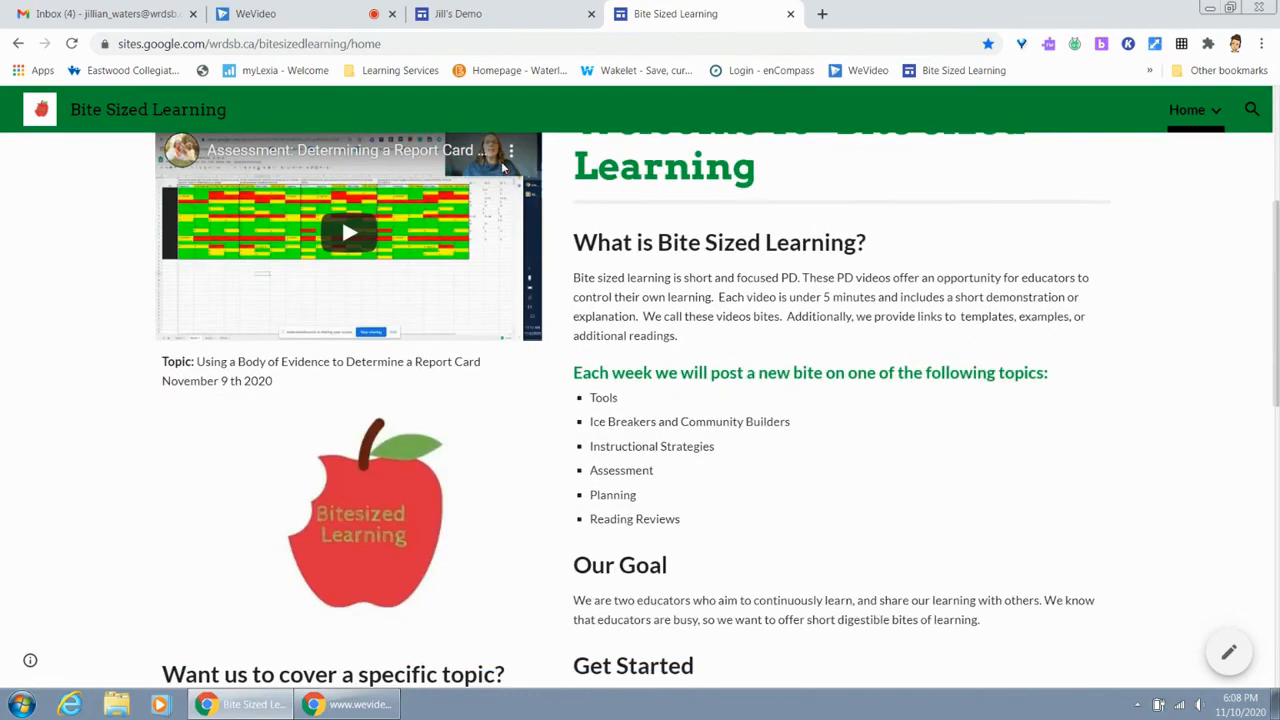
pyautogui.scroll(-6, 502, 167)
pyautogui.scroll(9, 503, 168)
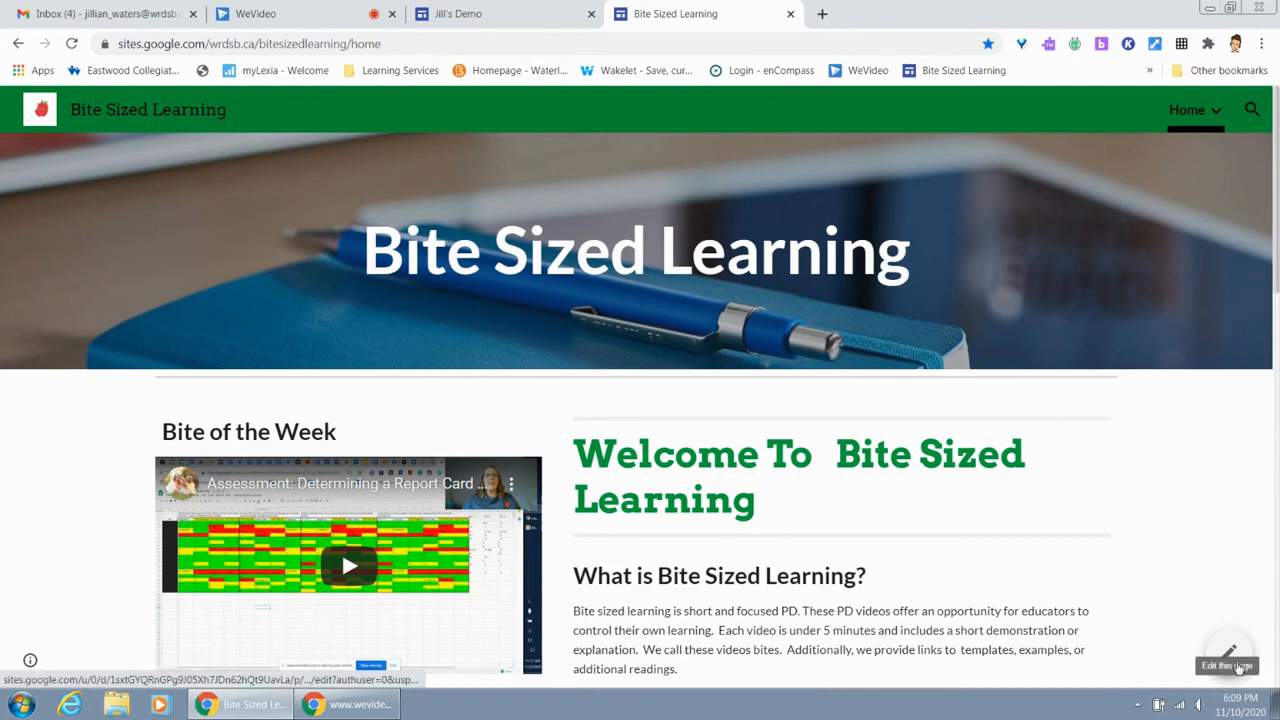
pyautogui.click(1232, 656)
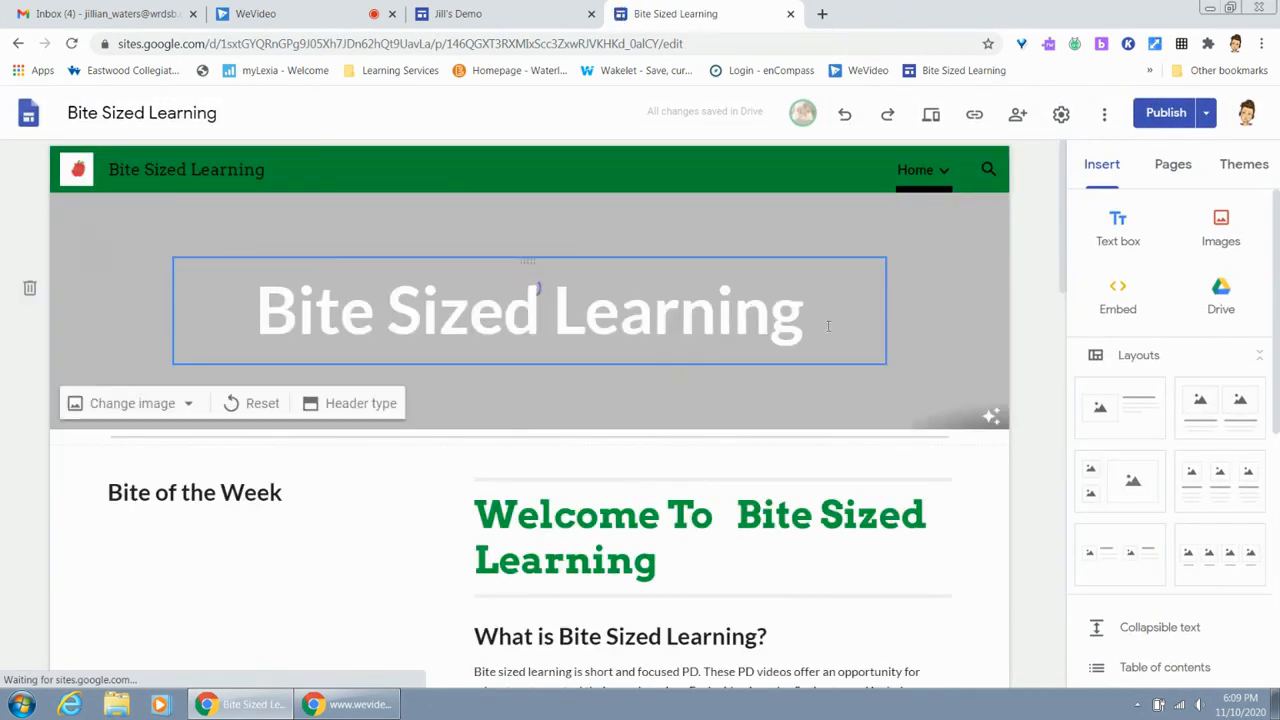
# View the Bite Sized Learning site's publish options, check for unpublished changes, and return to the editor
pyautogui.click(1206, 113)
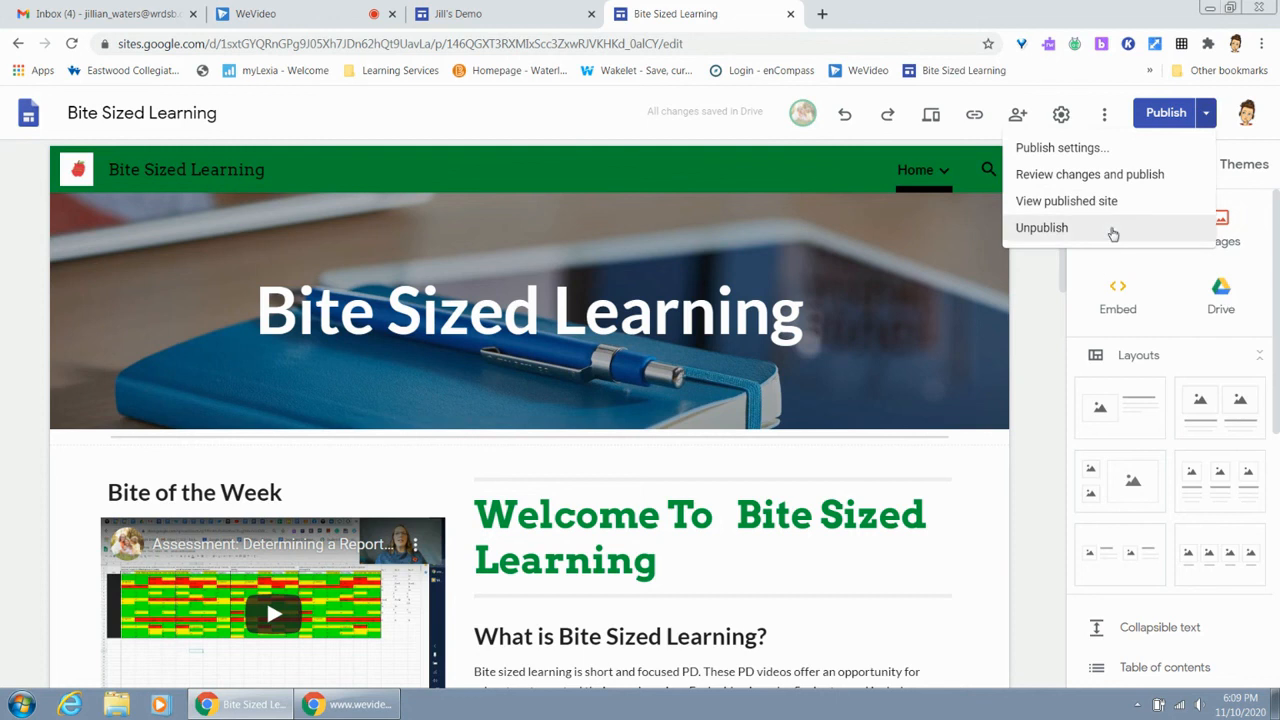
pyautogui.click(1157, 117)
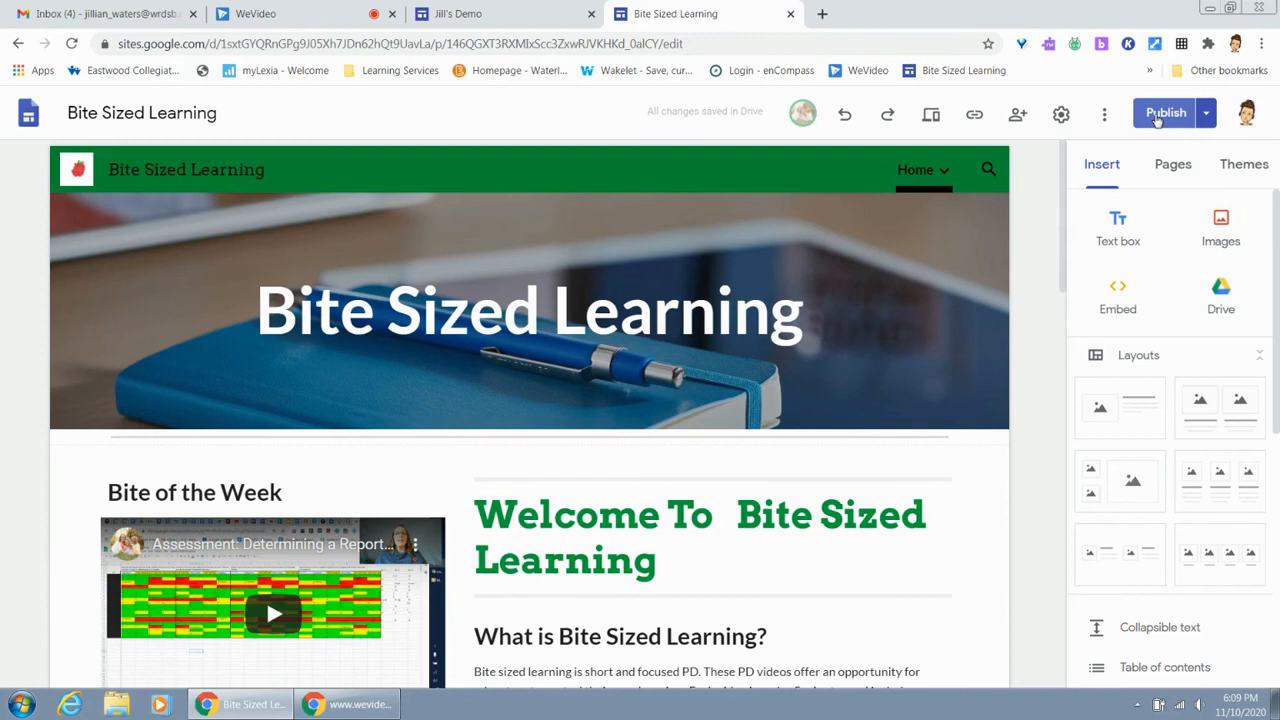
pyautogui.click(1157, 117)
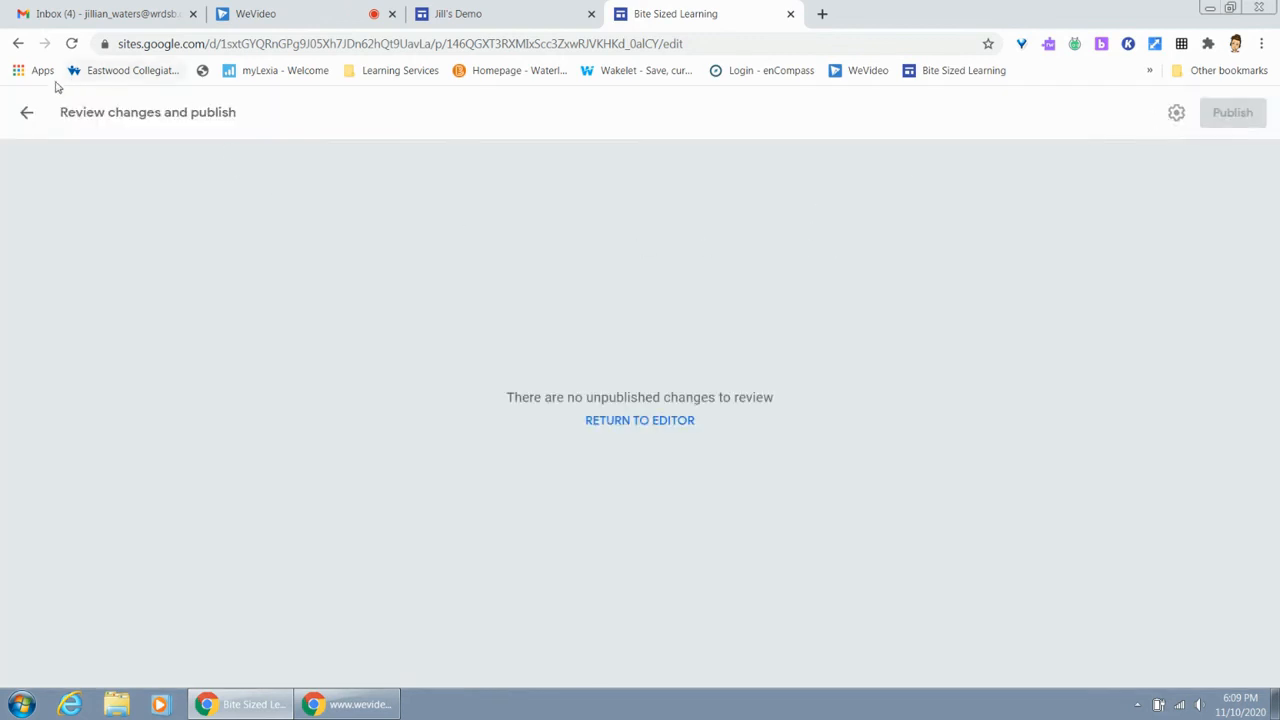
pyautogui.click(26, 112)
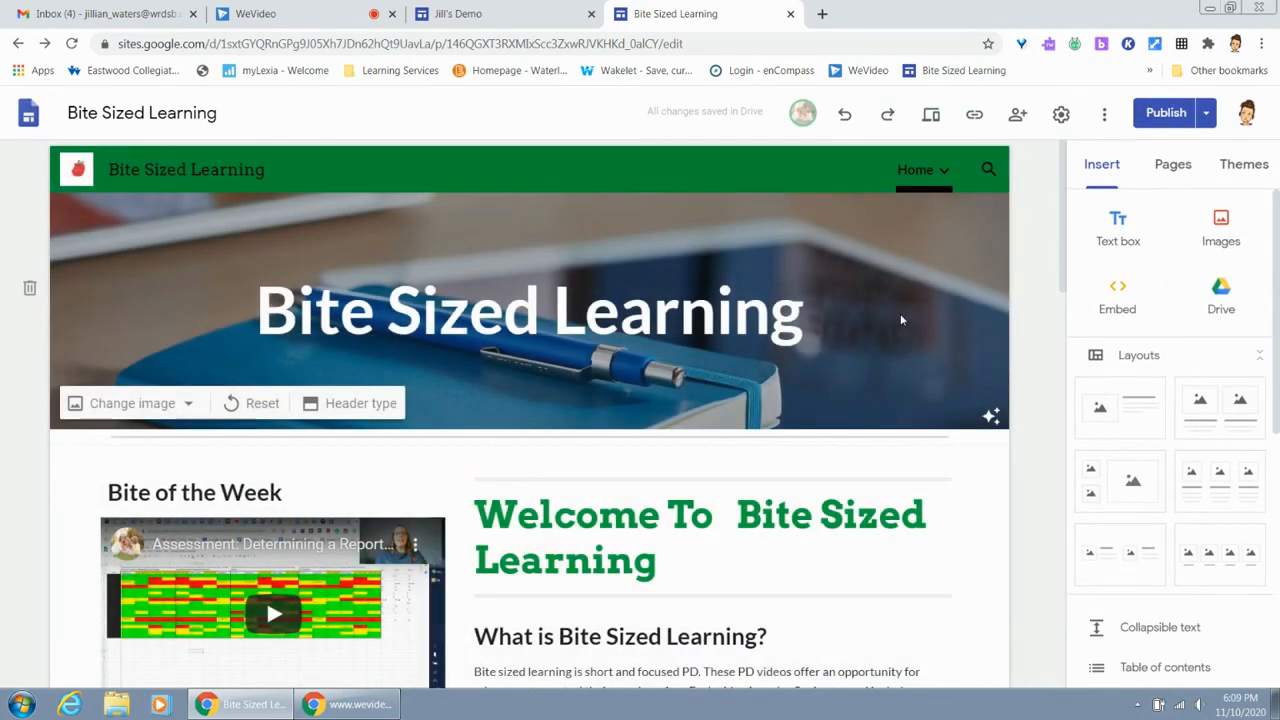
# Open the Best Practices for Hybrid Teachers page from the site navigation and look through its content
pyautogui.click(945, 172)
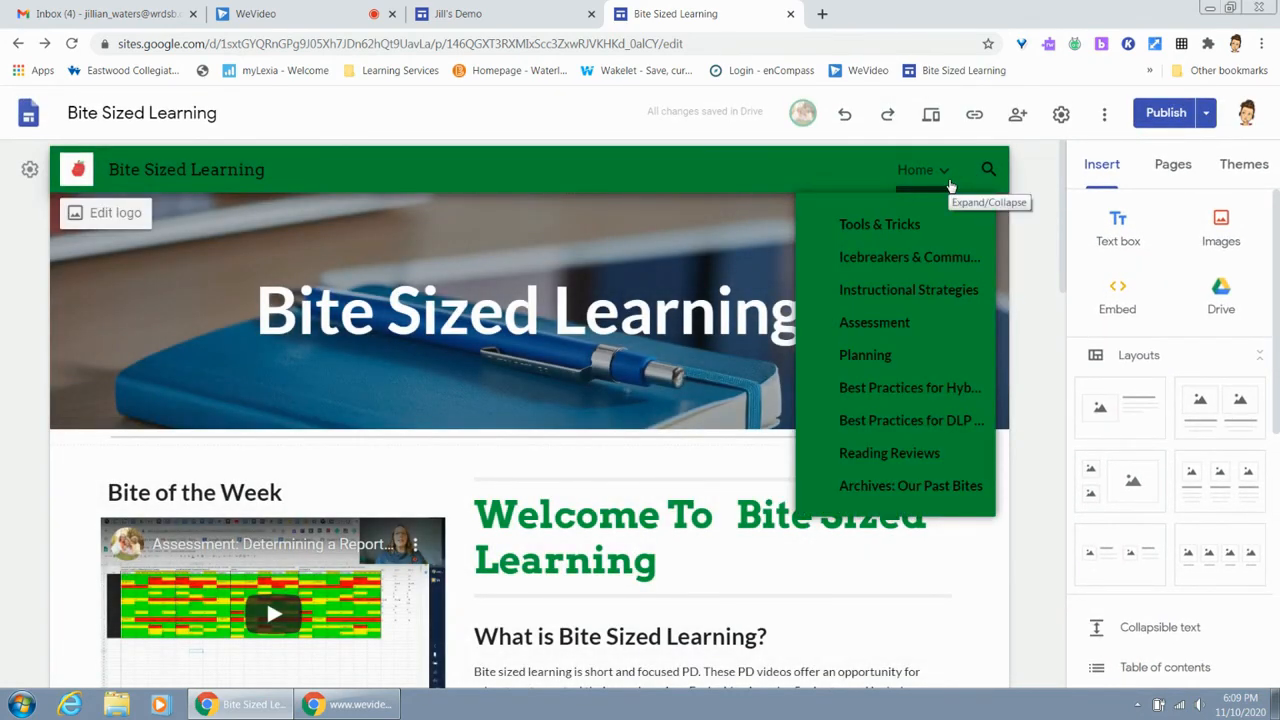
pyautogui.click(922, 390)
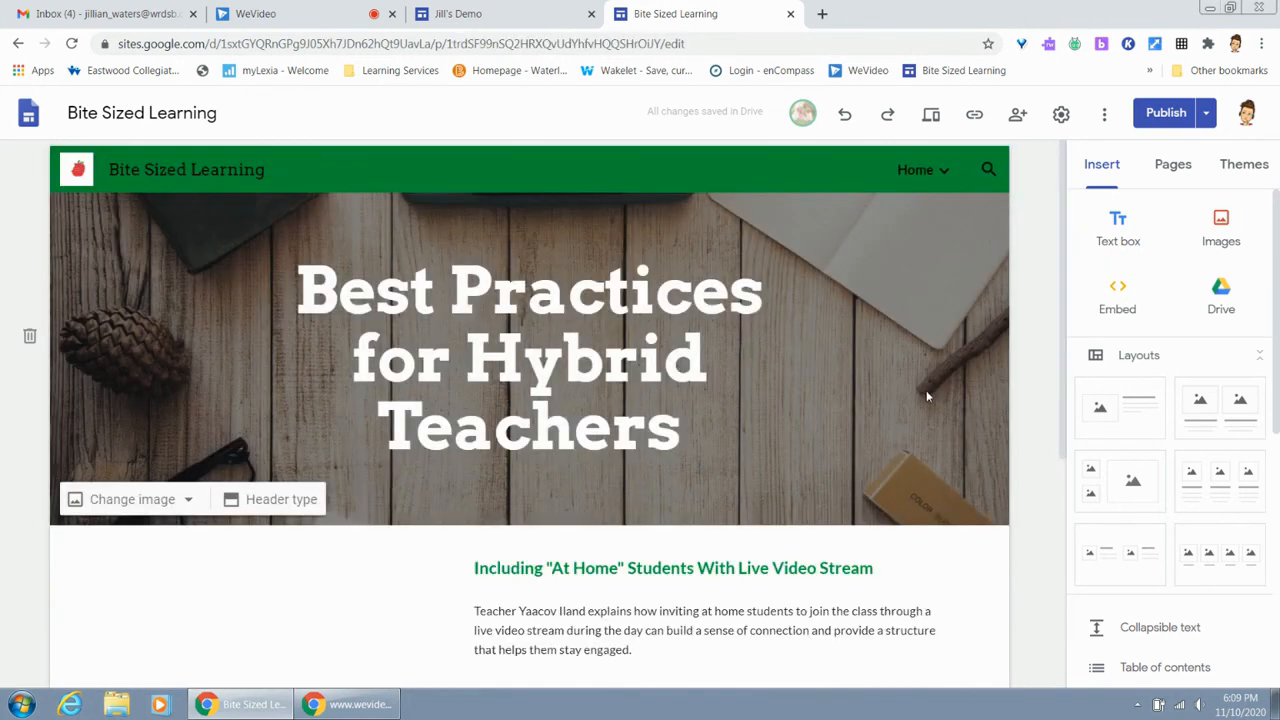
pyautogui.scroll(-4, 927, 396)
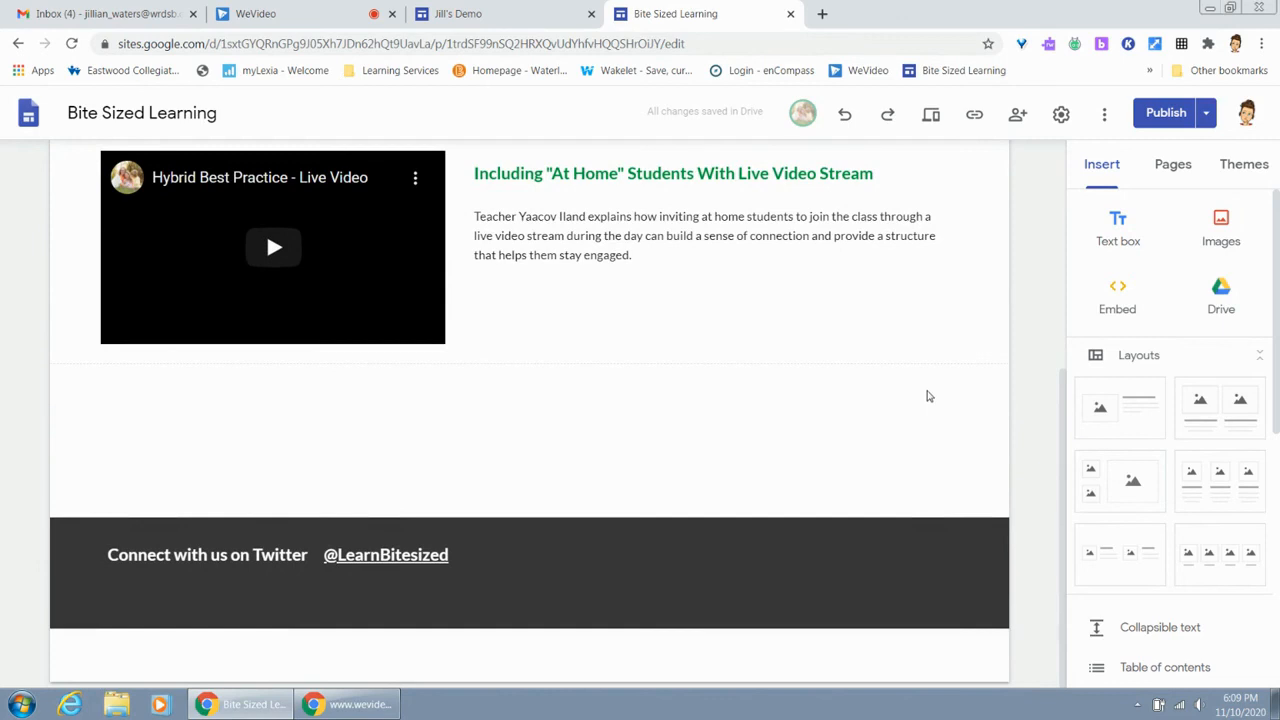
pyautogui.scroll(4, 927, 396)
# Open the Best Practices for DLP Teachers page and enter the heading "More to come" under the middle empty placeholder near the page's end
pyautogui.moveTo(950, 180)
pyautogui.click(921, 421)
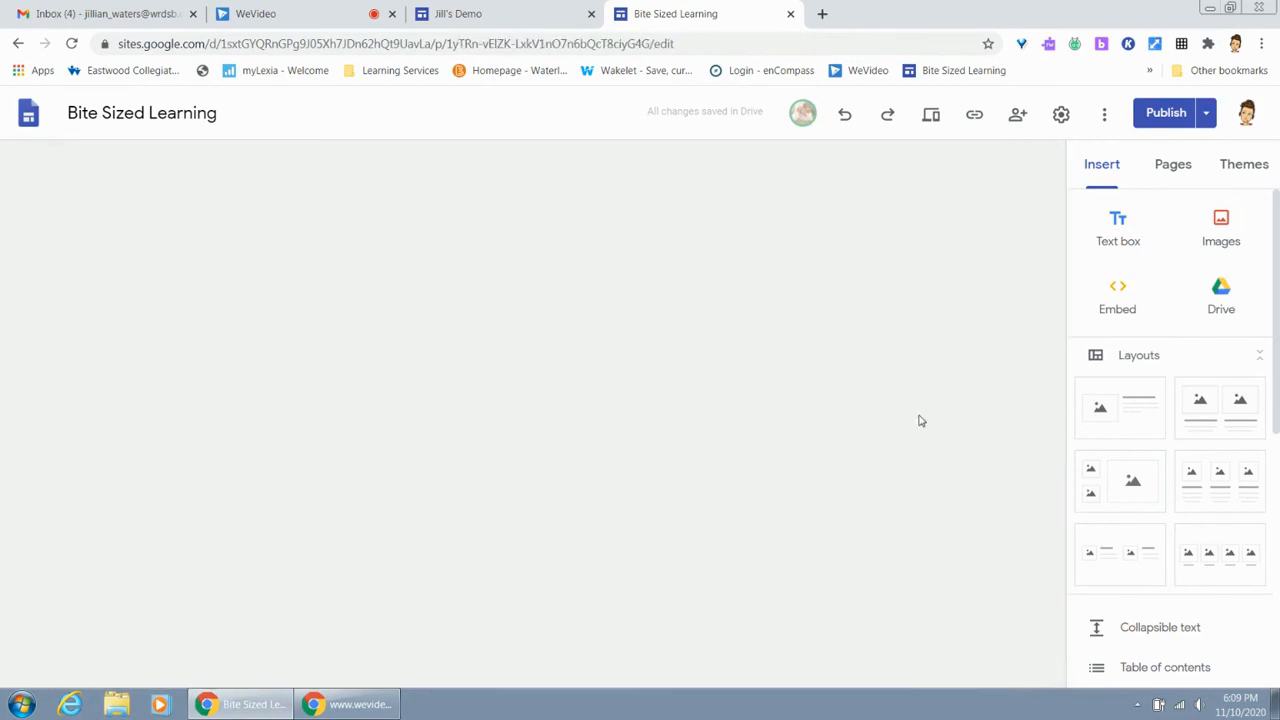
pyautogui.scroll(-3, 918, 414)
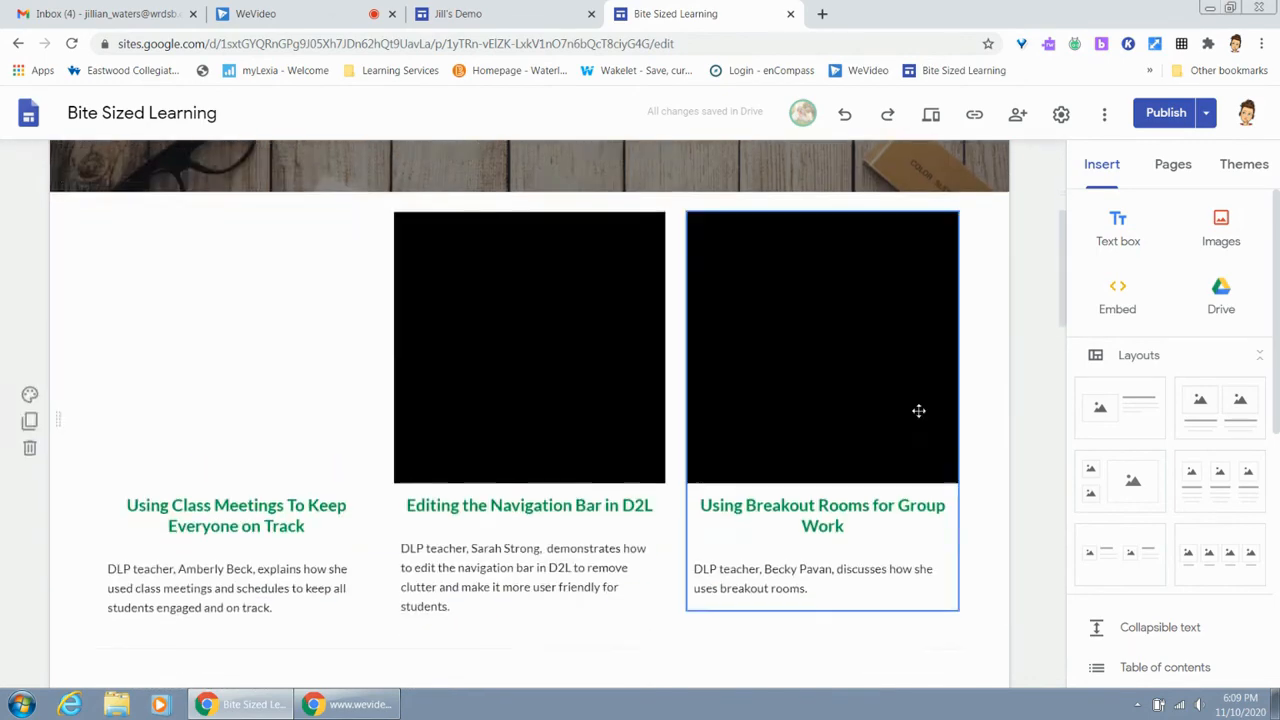
pyautogui.scroll(-12, 918, 410)
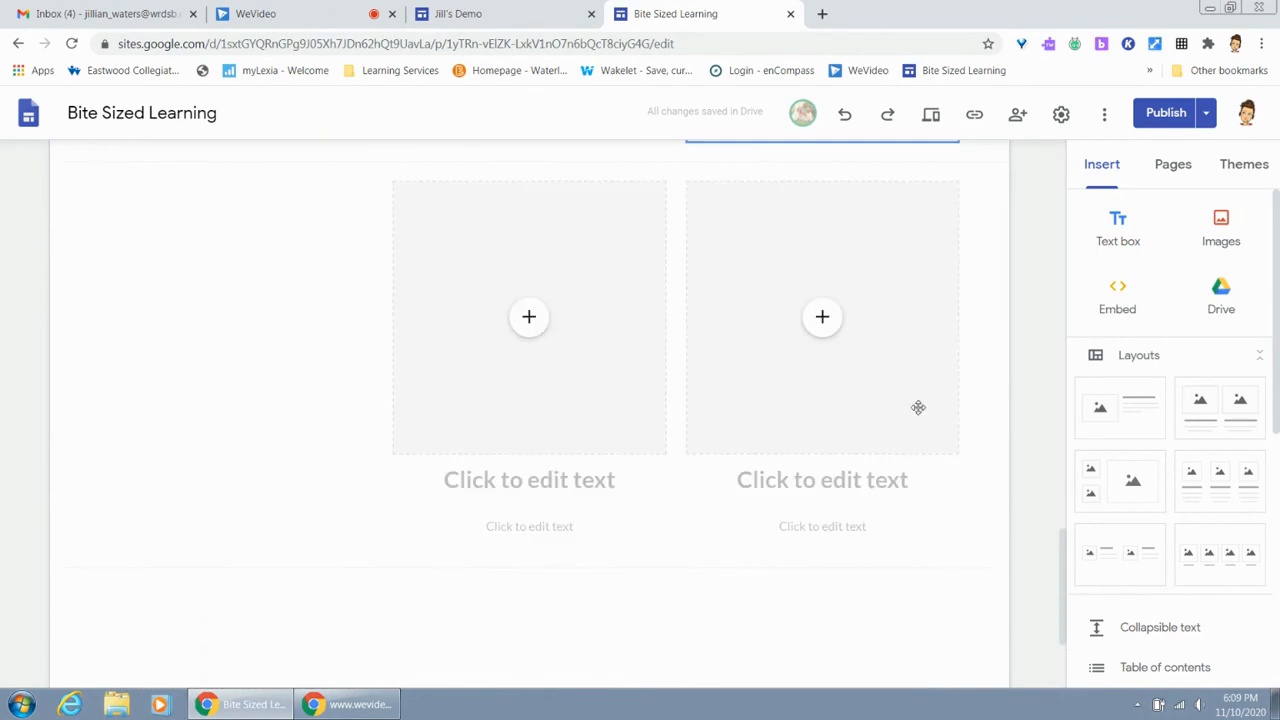
pyautogui.click(526, 479)
pyautogui.write('More to come')
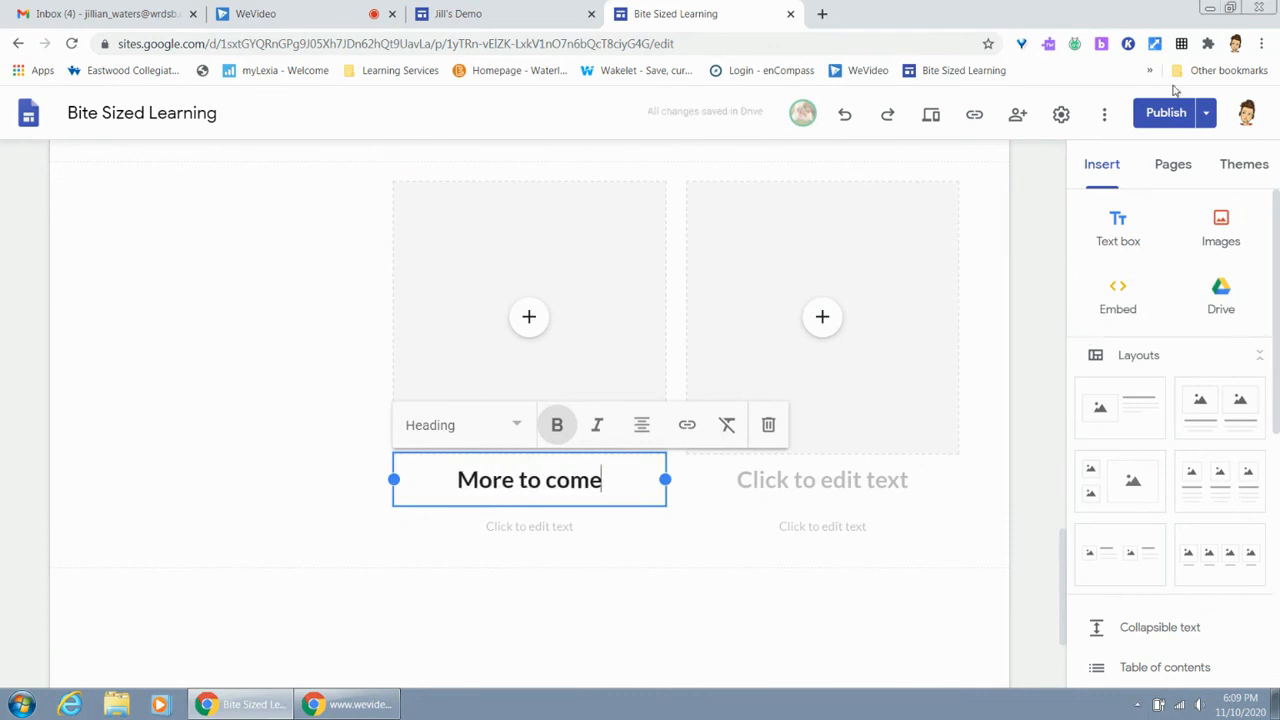
# Review the unpublished changes, comparing the draft of the DLP Teachers page with the currently published version, and return to the editor
pyautogui.click(1184, 118)
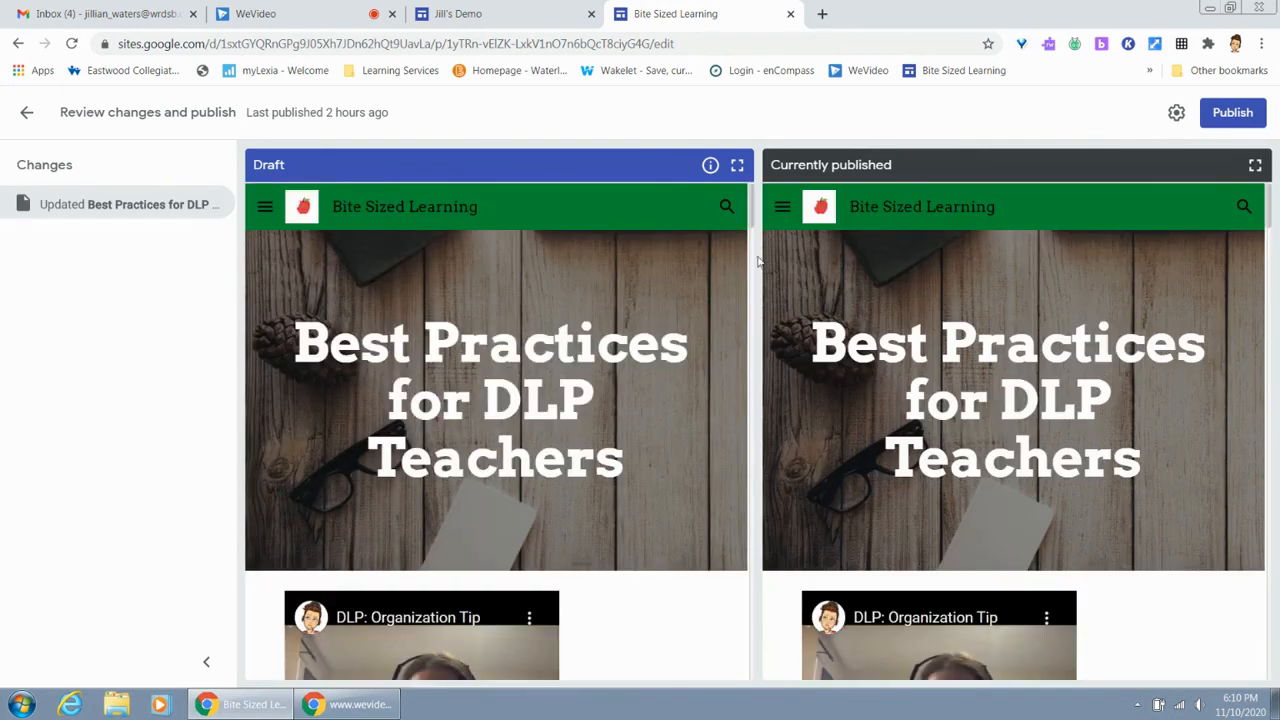
pyautogui.scroll(-3, 586, 323)
pyautogui.scroll(-20, 586, 323)
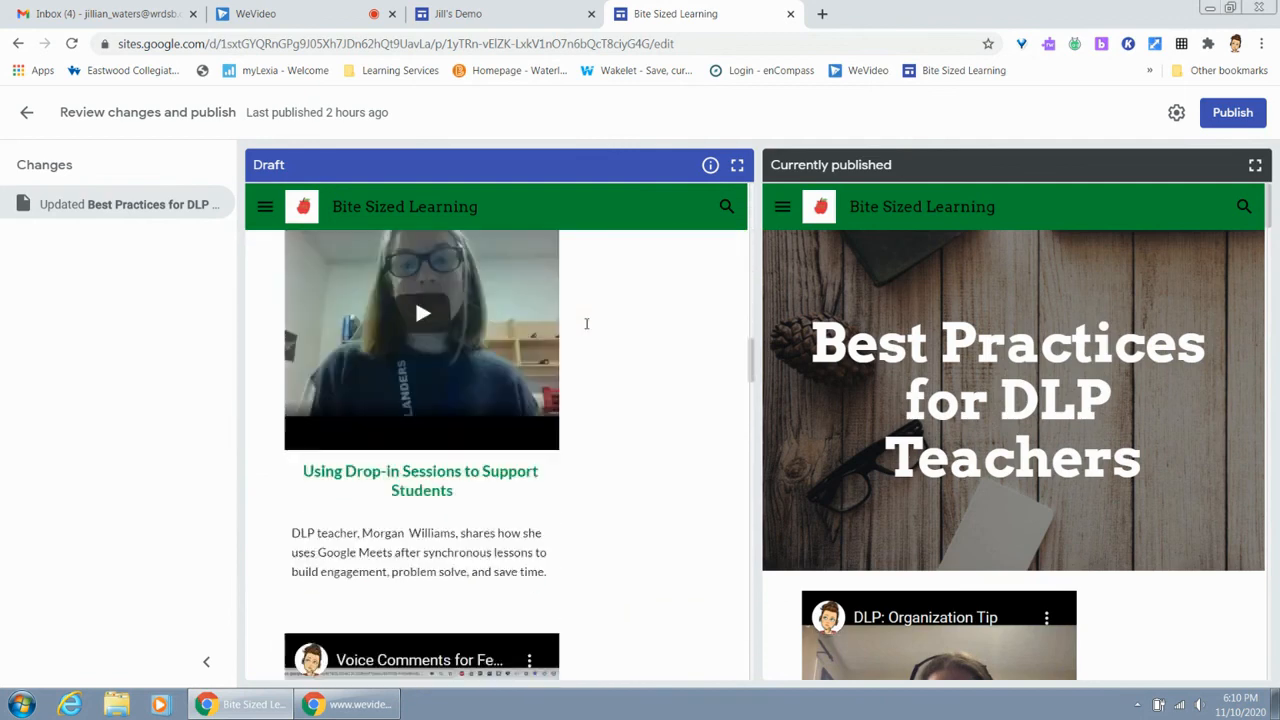
pyautogui.scroll(-15, 586, 323)
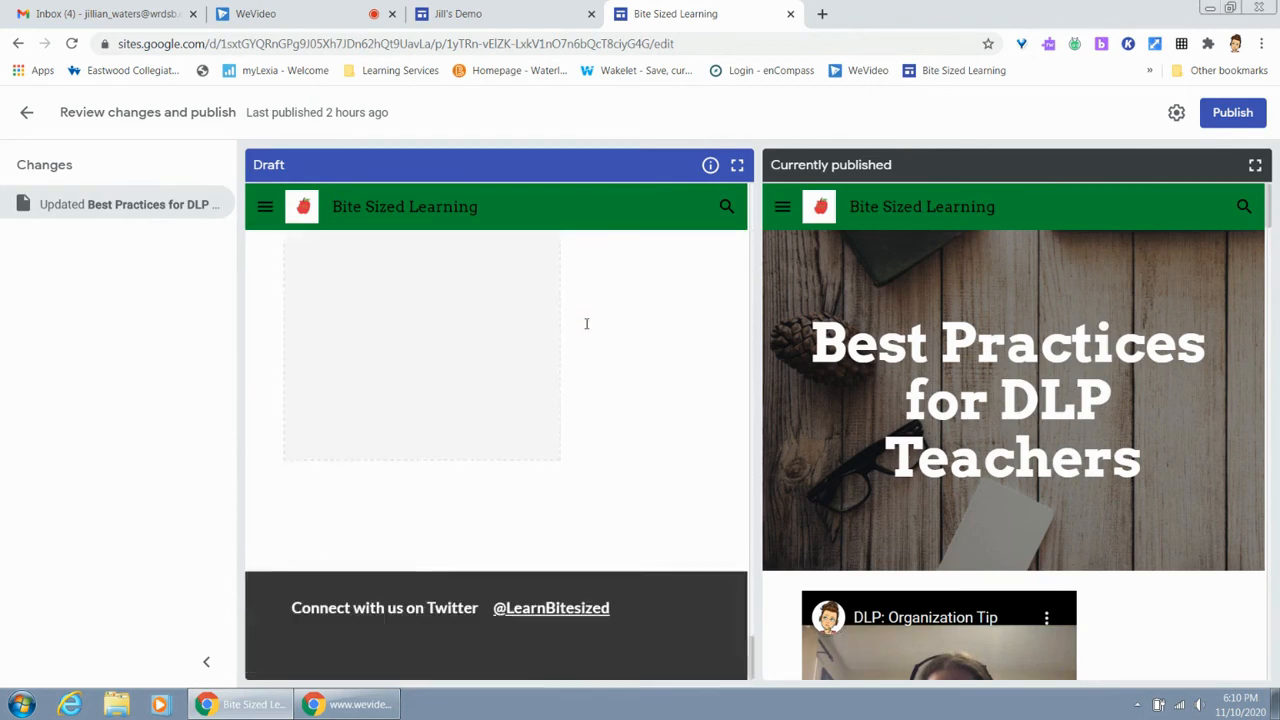
pyautogui.scroll(-10, 1056, 370)
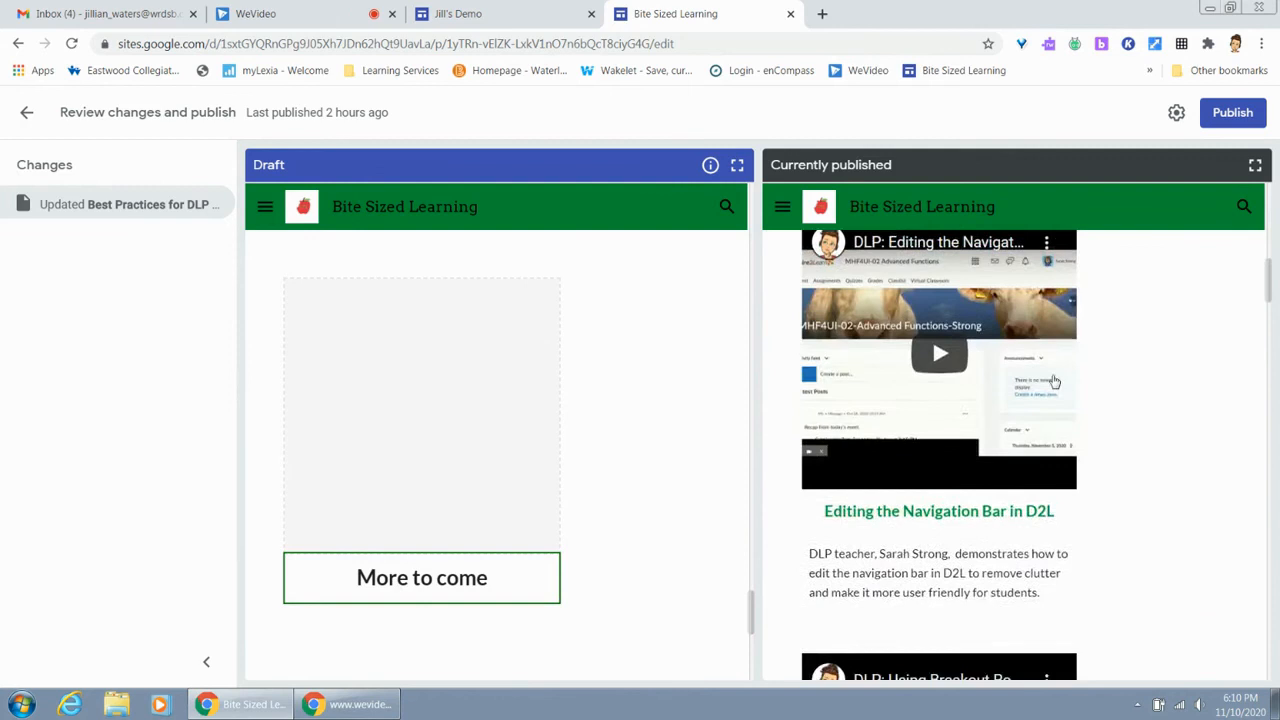
pyautogui.scroll(-12, 1052, 383)
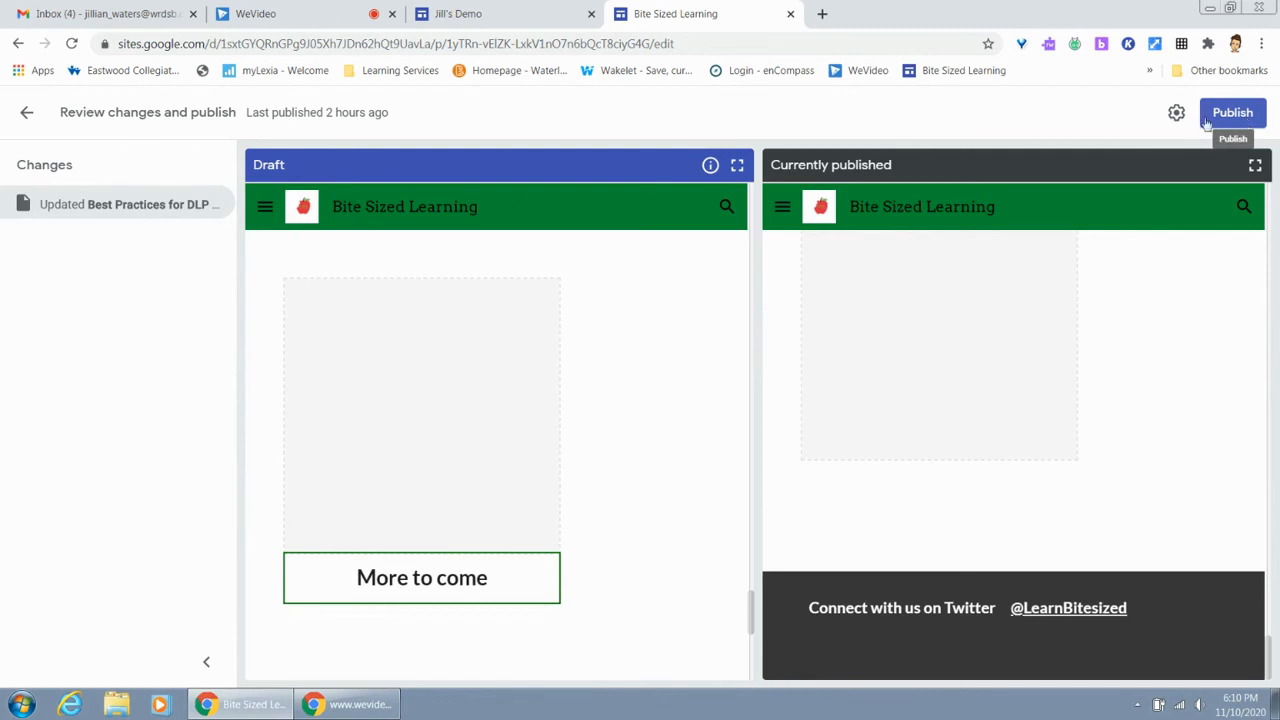
pyautogui.click(128, 204)
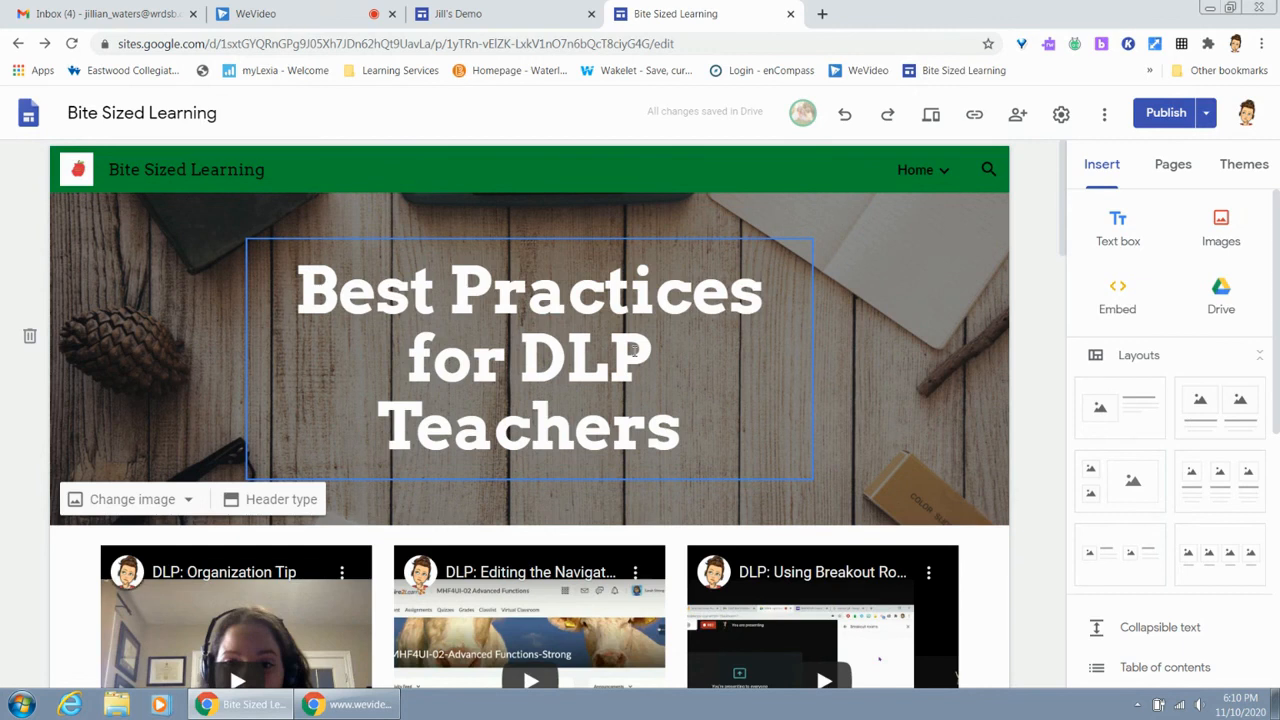
pyautogui.click(260, 13)
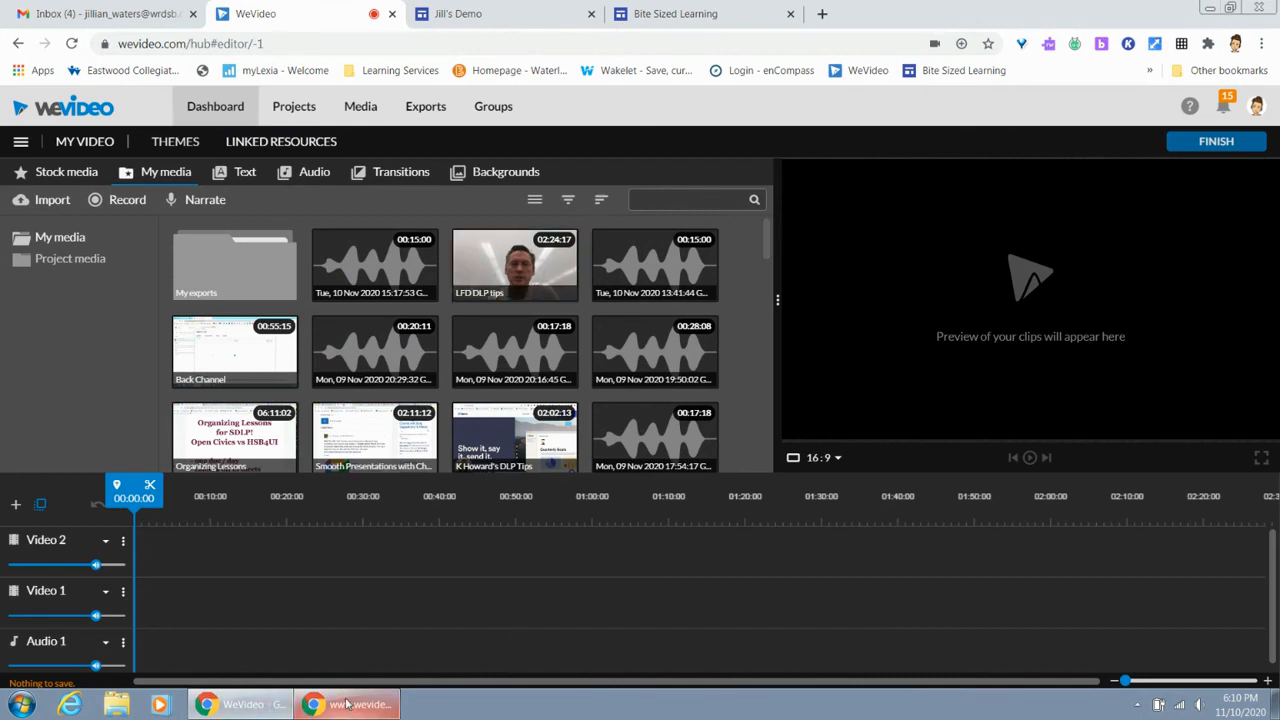